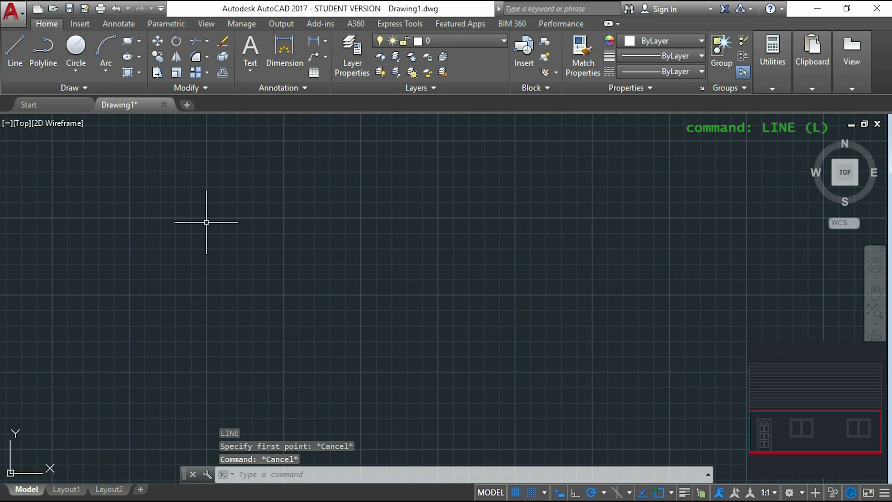
Step: Start a line in the empty drawing area and draw the house front's horizontal base 8500 long to the right
type("L")
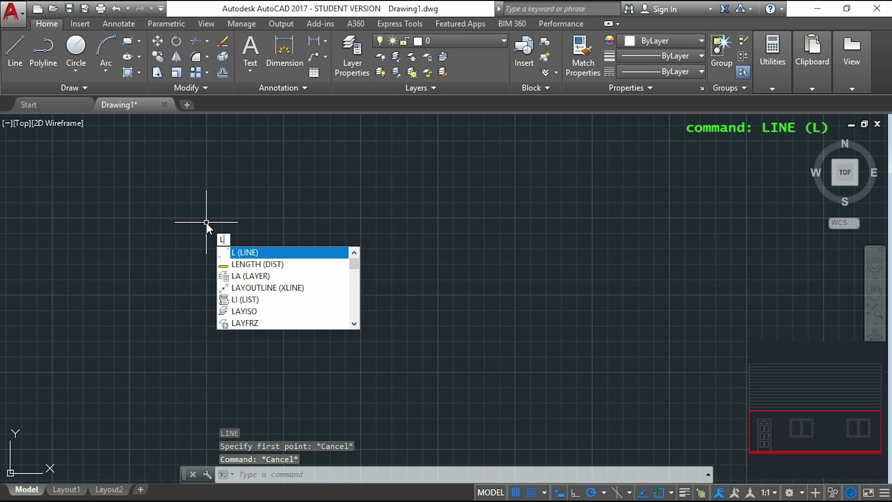
key("Return")
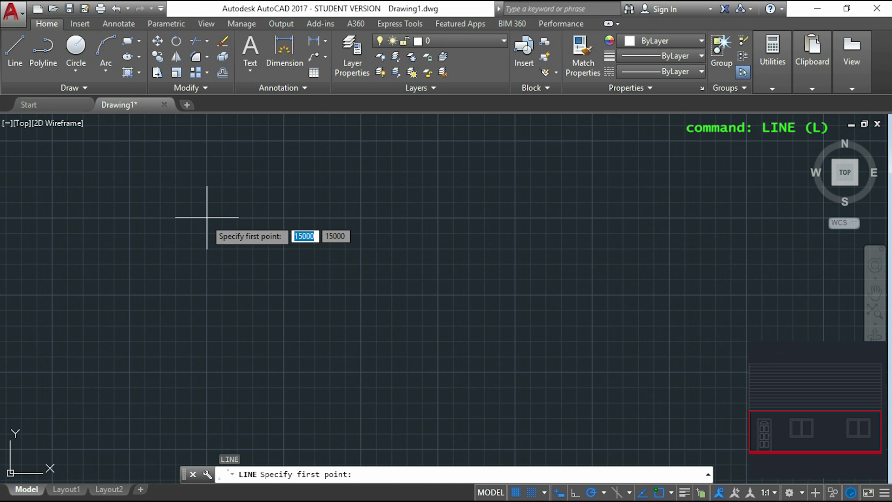
left_click(207, 216)
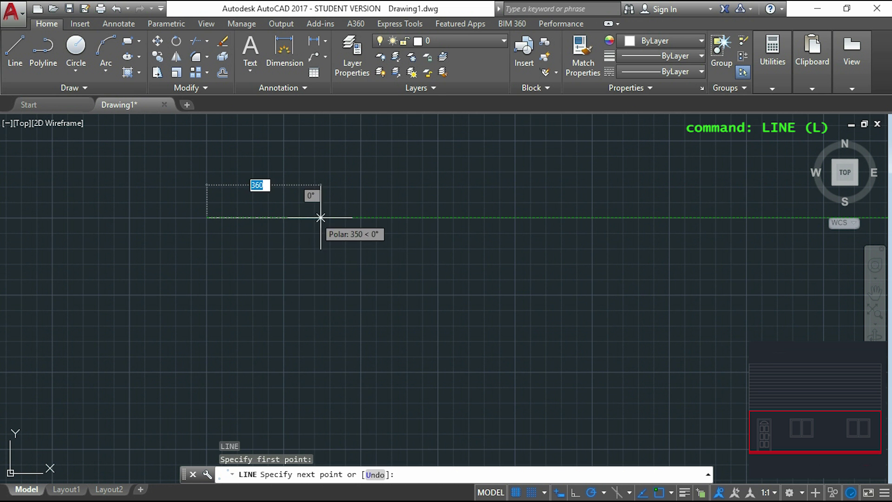
type("8500")
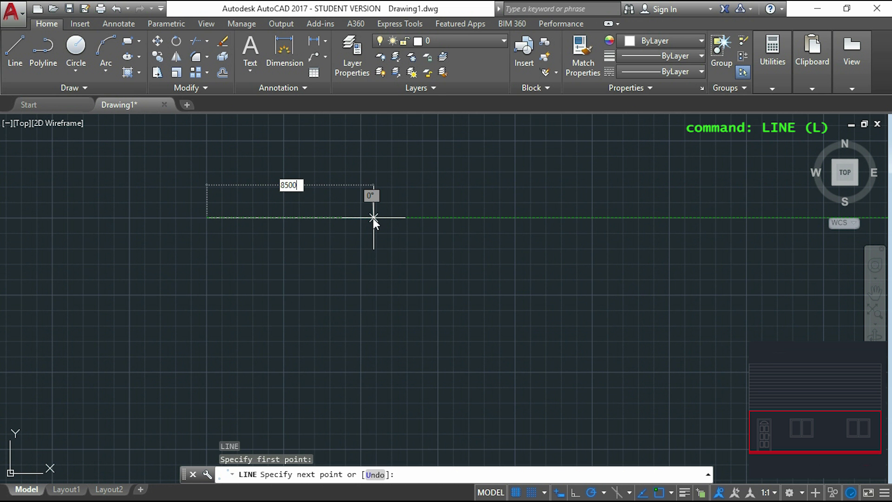
key("Return")
Step: Continue the line straight up 2760 from the base's right end to form the wall's right side
scroll(372, 216, "down", 5)
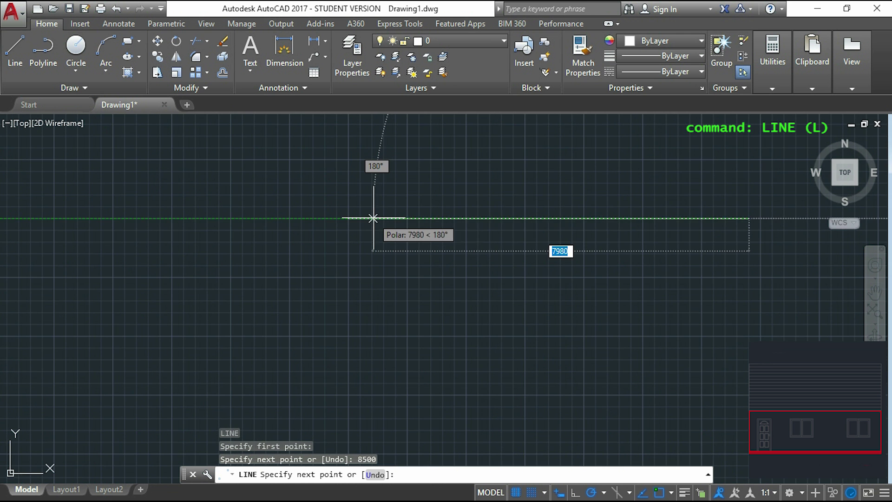
middle_click_drag(696, 186, 439, 163)
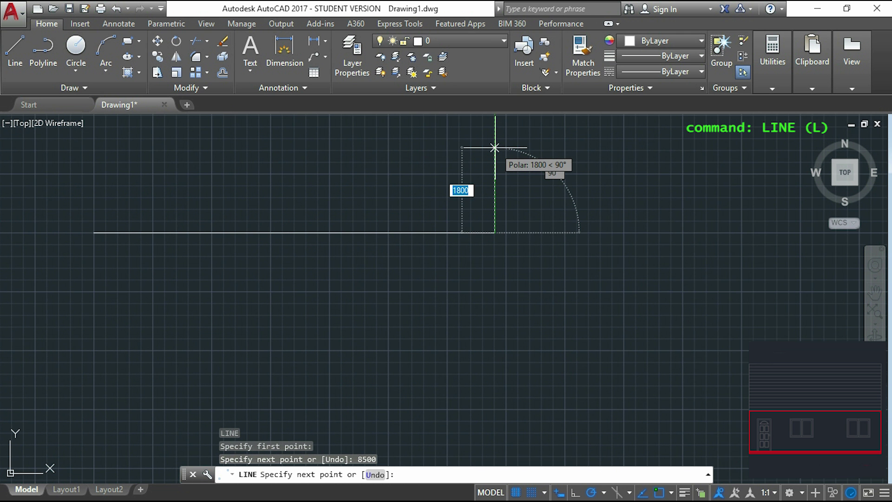
type("27")
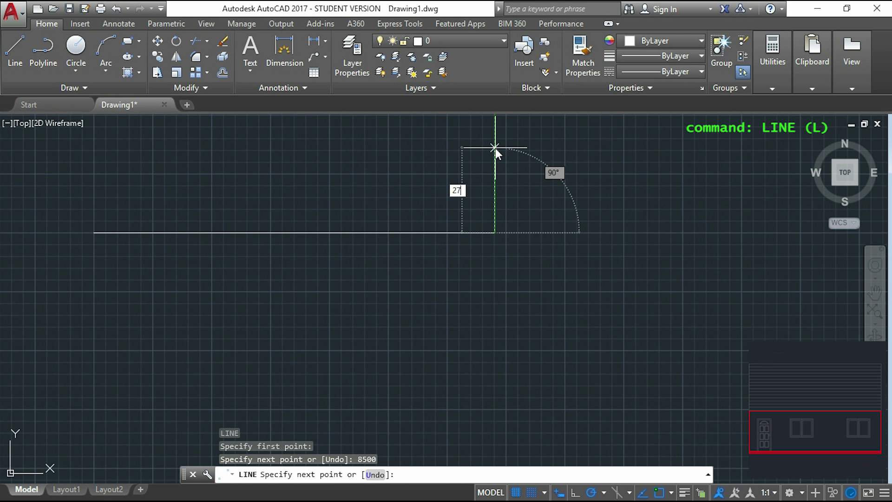
type("60")
key("Return")
Step: Draw the wall's top edge 8500 to the left and close the rectangle at the base line's starting endpoint
scroll(494, 147, "down", 4)
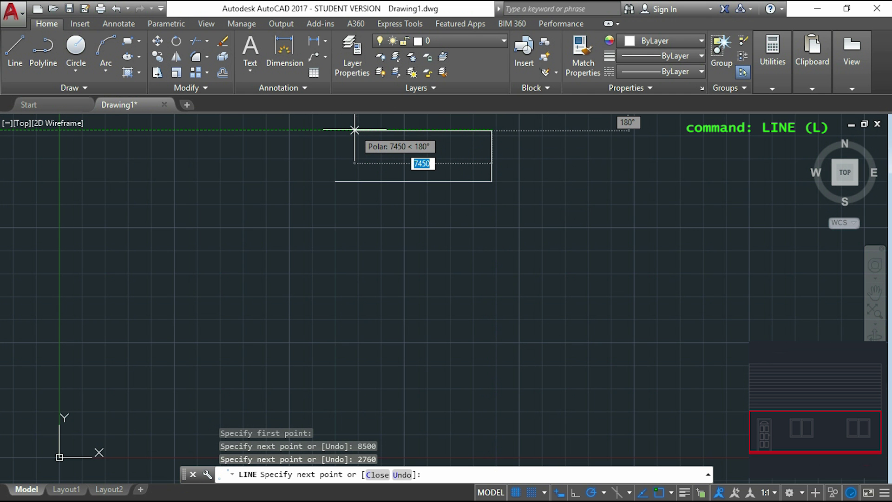
type("8500")
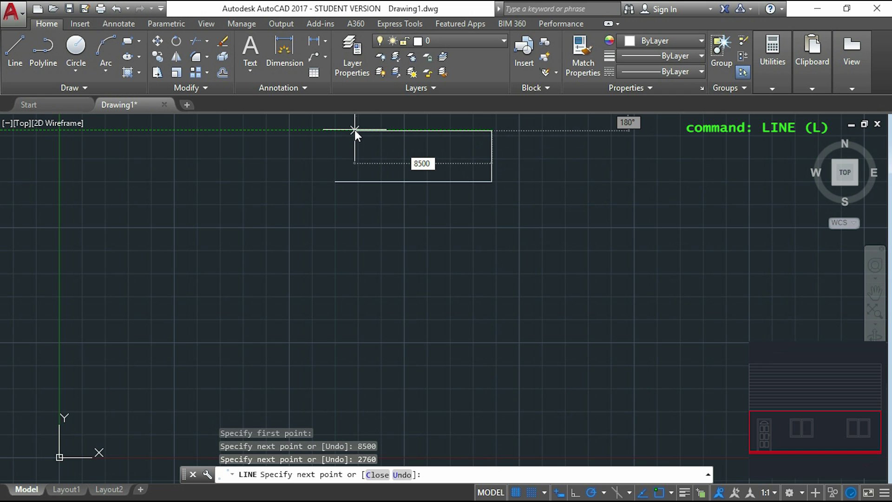
key("Return")
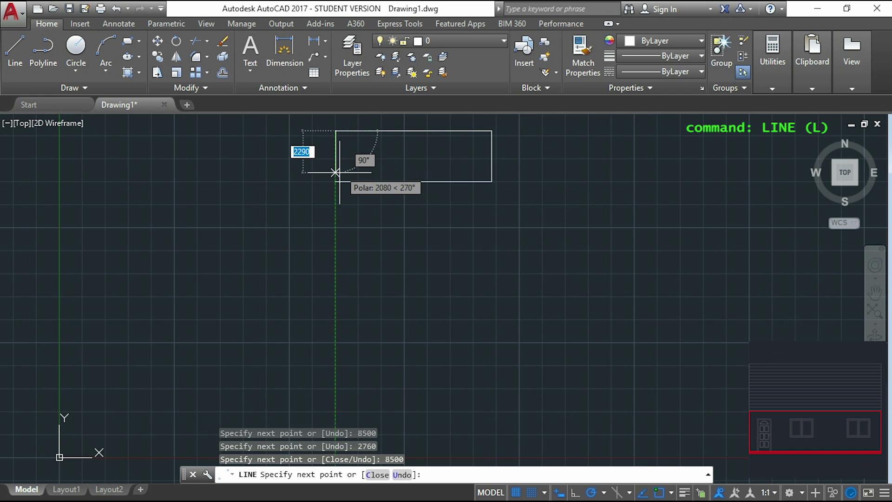
scroll(335, 180, "up", 3)
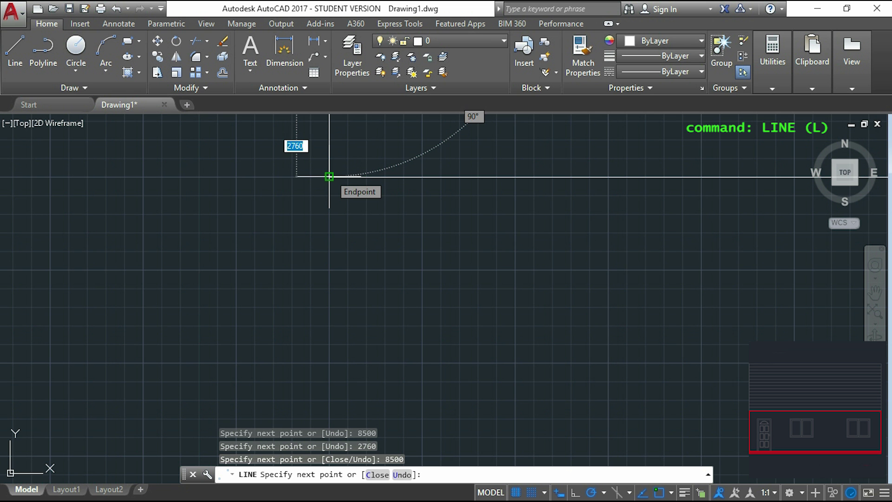
left_click(329, 177)
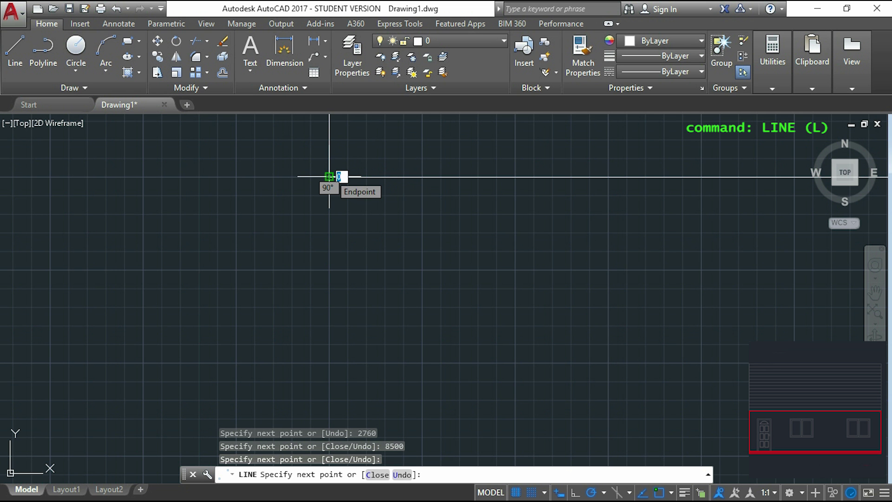
key("Escape")
scroll(354, 258, "down", 5)
middle_click_drag(354, 259, 358, 303)
scroll(349, 278, "down", 2)
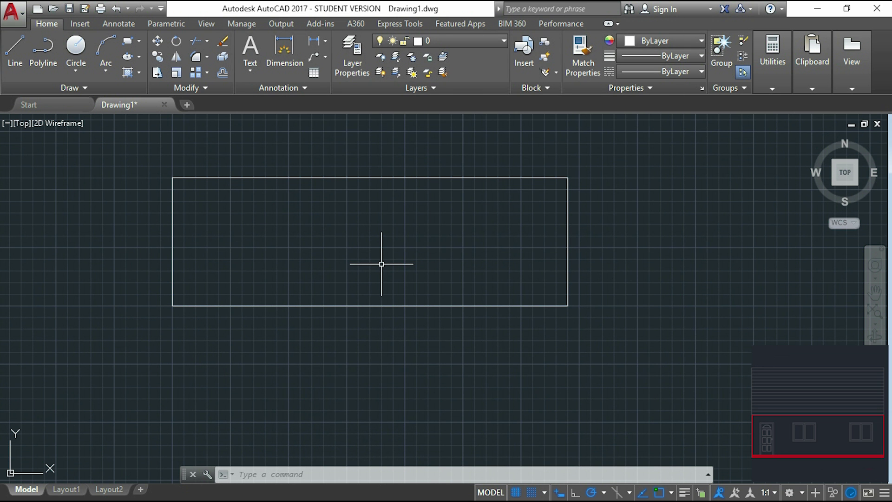
Step: Offset the rectangle's bottom line by 80 towards the inside of the wall
type("o")
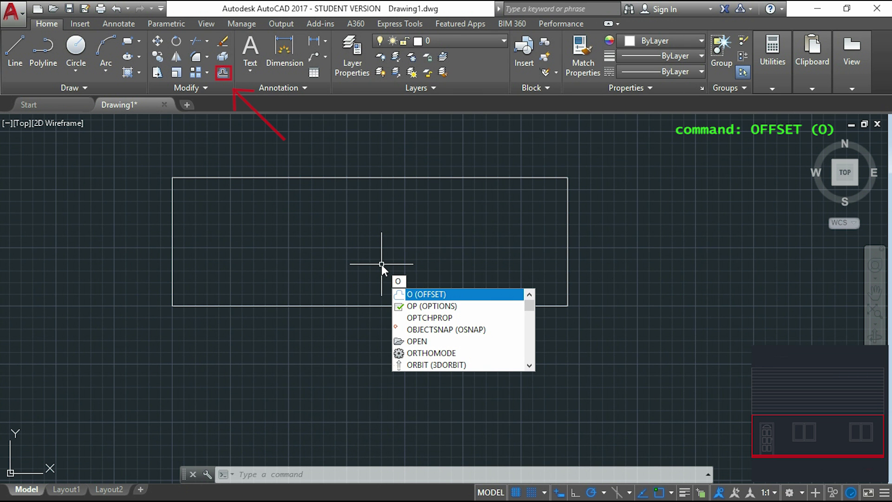
key("Return")
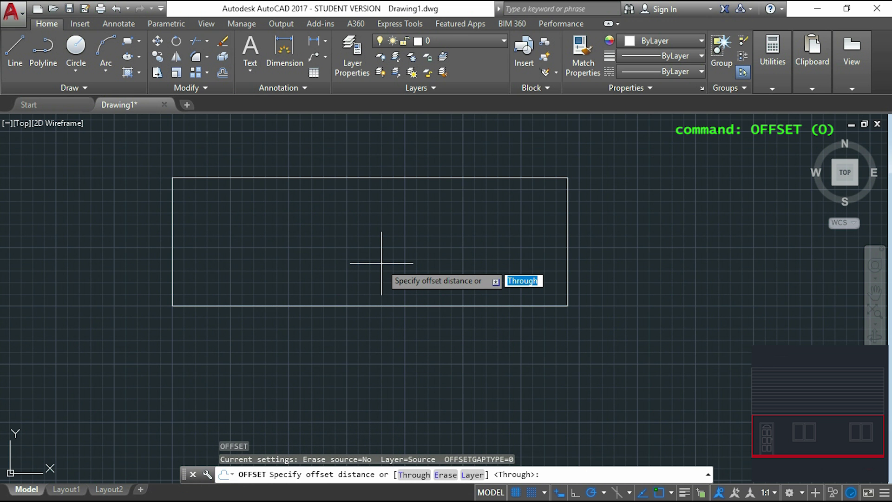
type("80")
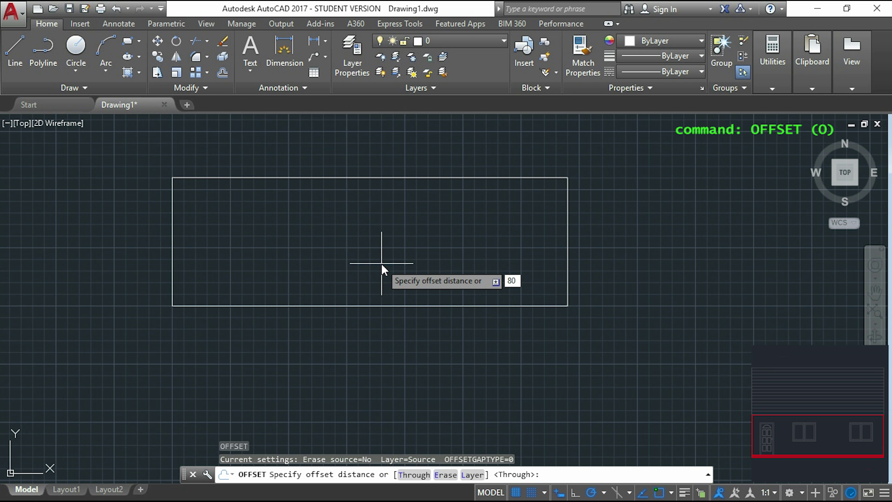
key("Return")
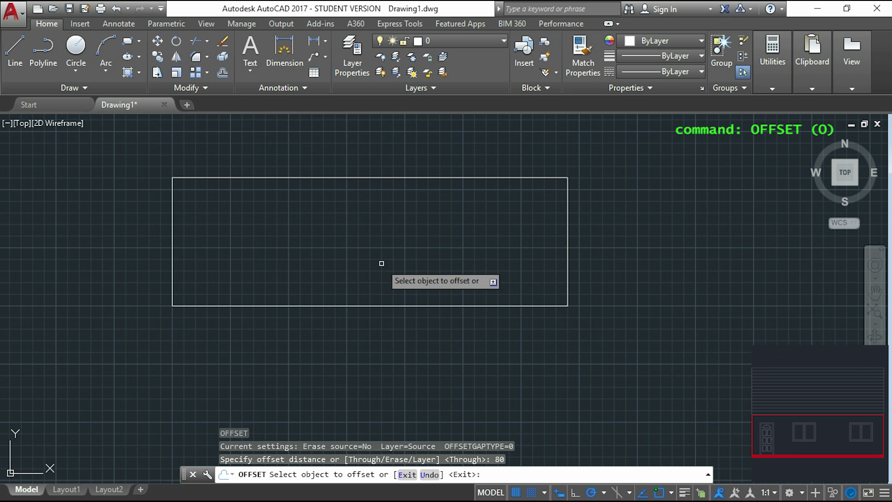
left_click(377, 305)
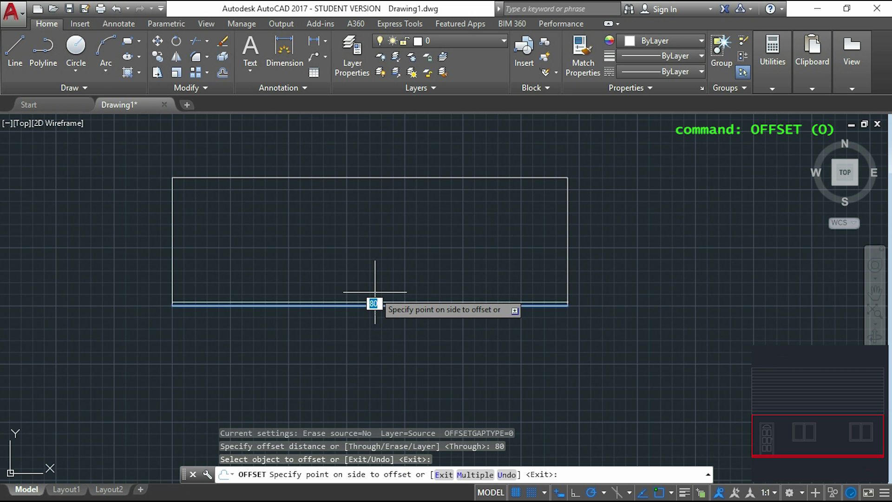
scroll(374, 292, "up", 4)
left_click(372, 294)
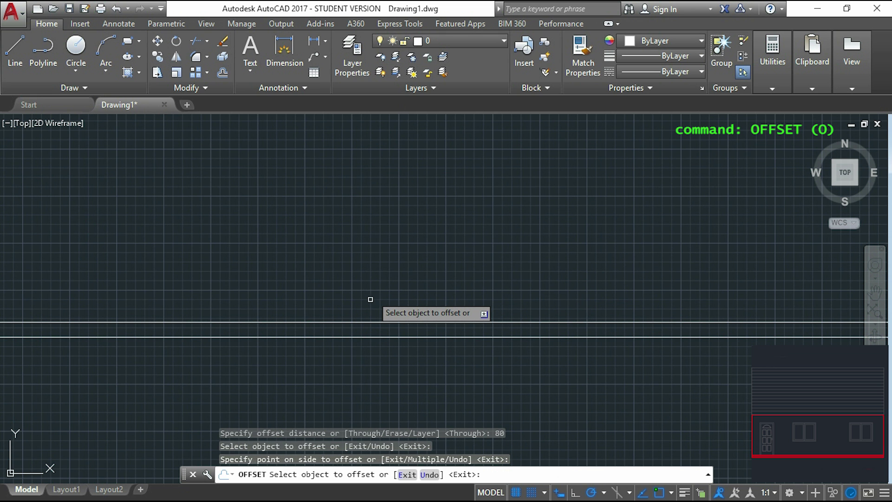
Step: Offset the inner copy of the bottom line upward by another 80 and end the Offset command
left_click(355, 322)
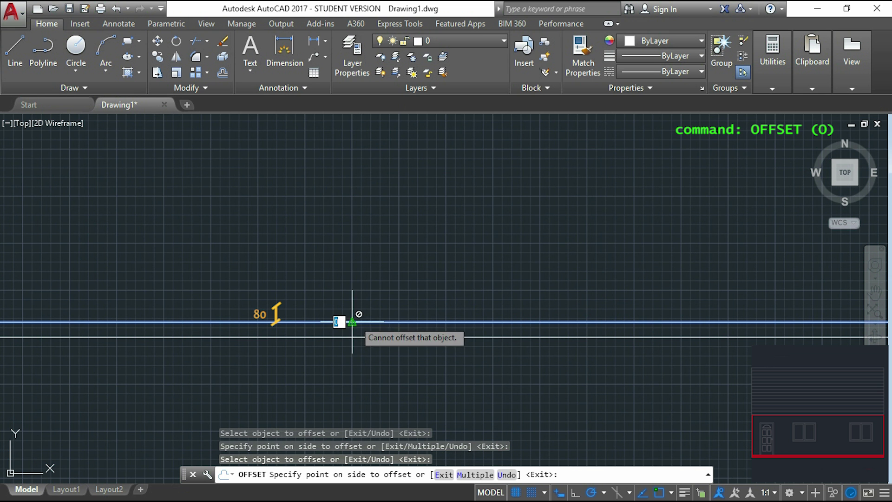
left_click(353, 274)
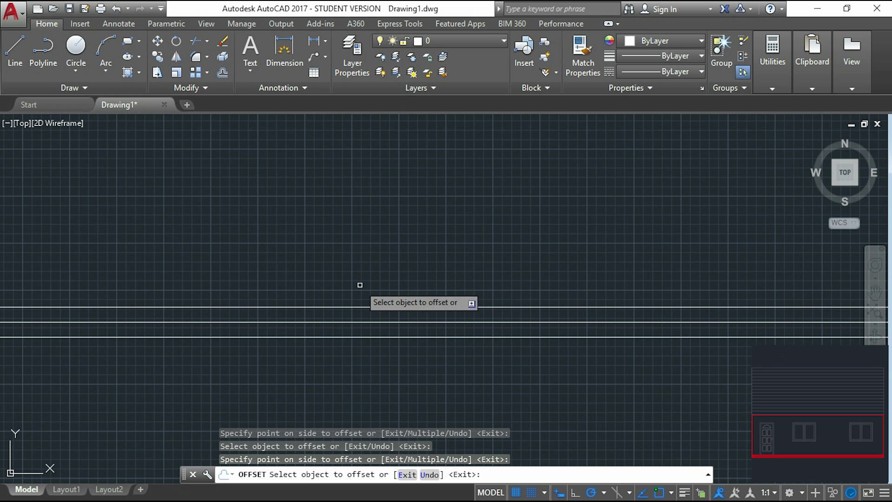
middle_click_drag(355, 281, 352, 224)
scroll(353, 223, "down", 3)
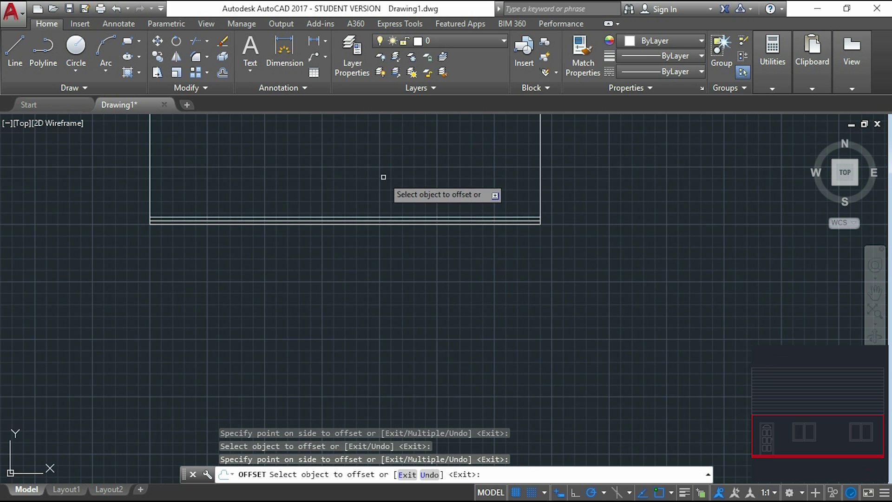
middle_click_drag(384, 175, 356, 236)
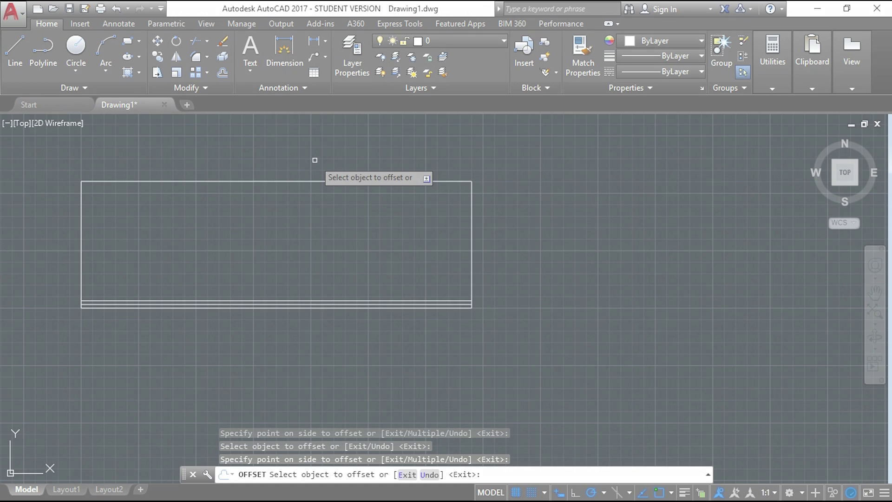
key("Escape")
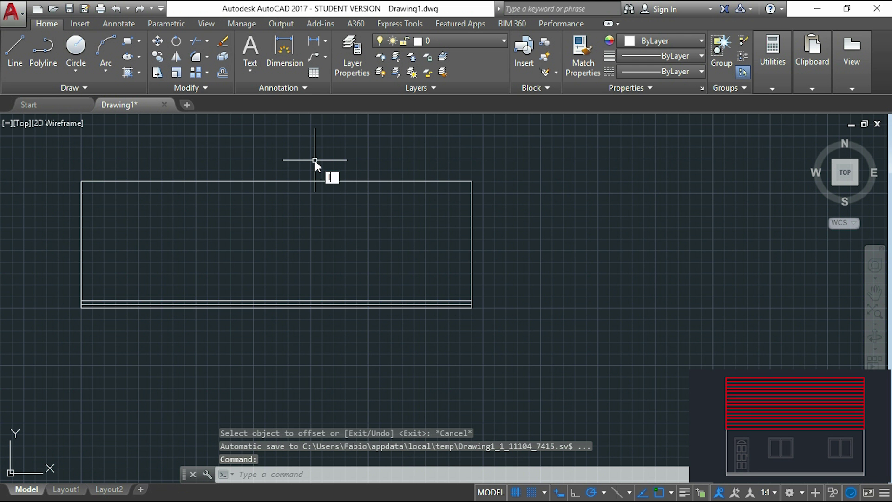
Step: Start a line at the wall's upper-right corner and draw a 20 long roof overhang to the right
type("l")
key("Return")
scroll(460, 160, "up", 3)
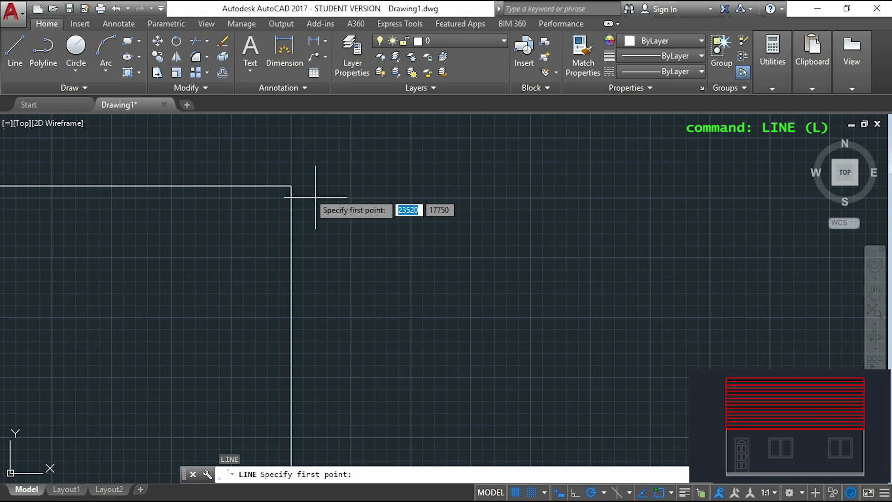
left_click(292, 185)
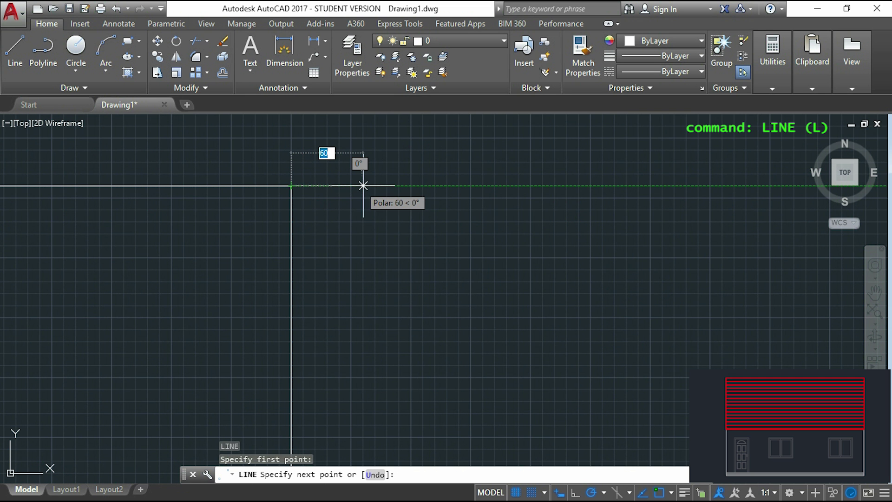
type("20")
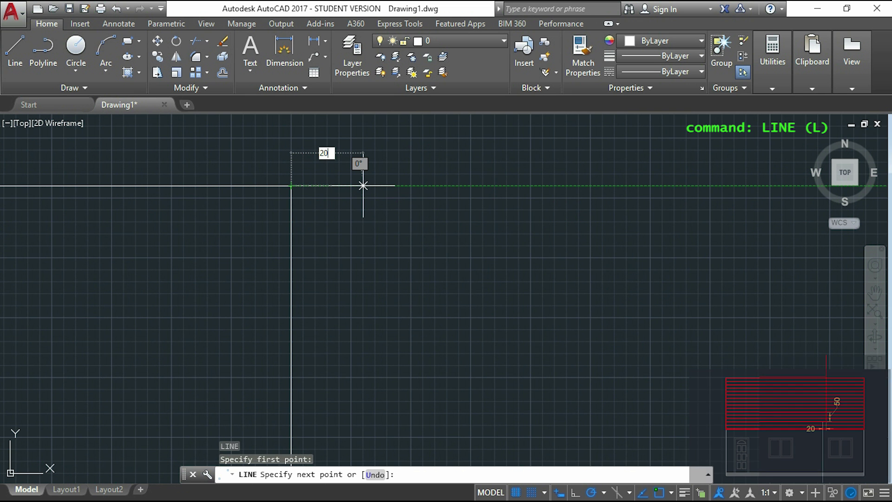
key("Return")
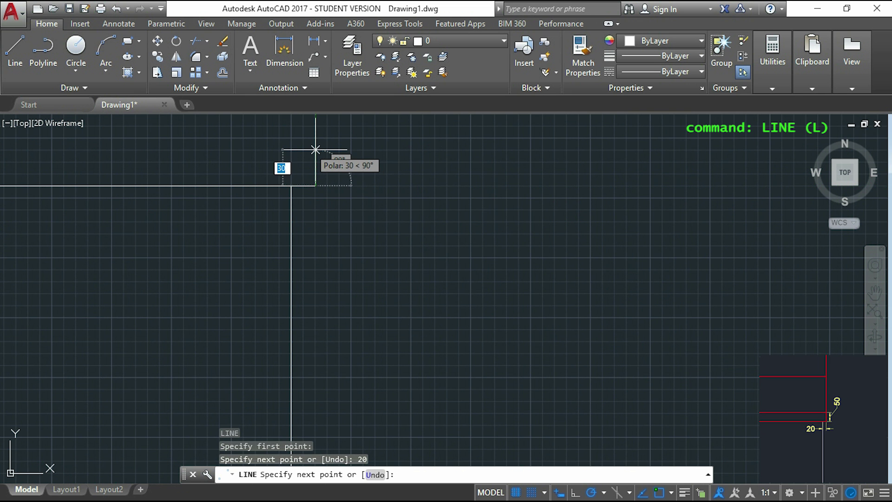
Step: Continue the roof outline straight up from the overhang's end with a 50 segment followed by a 3000 segment
middle_click_drag(316, 149, 316, 204)
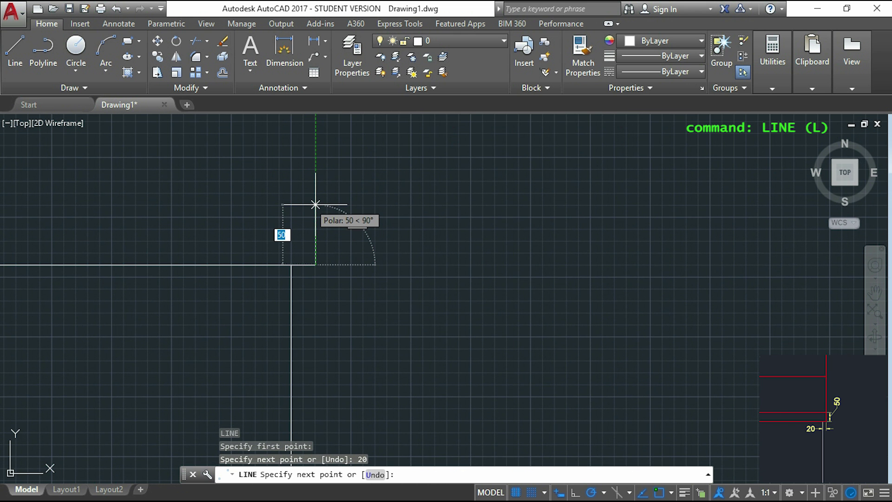
left_click(315, 205)
middle_click_drag(325, 168, 414, 322)
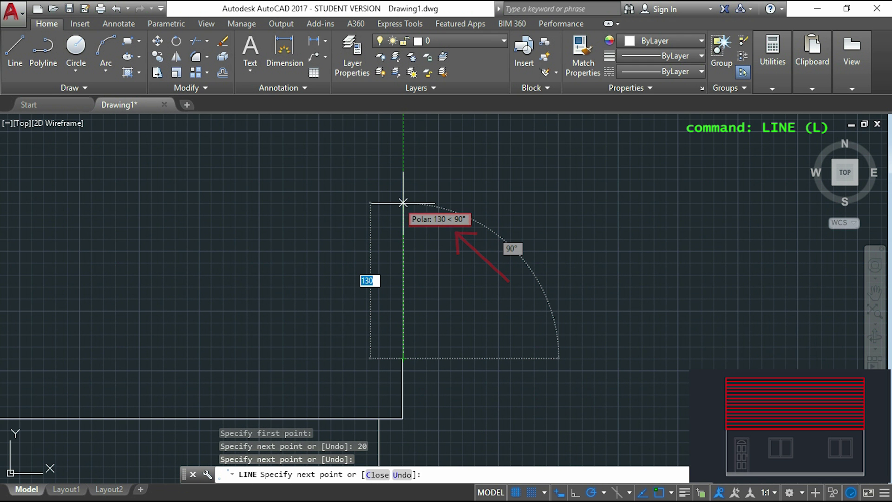
type("3000")
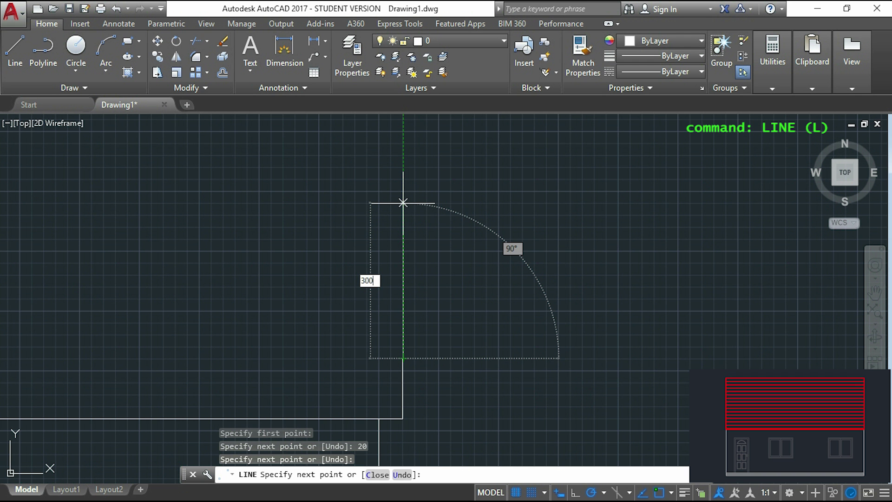
key("Return")
Step: Continue the roof outline from the top of the 3000 segment with an 8540 long horizontal line to the left
scroll(355, 196, "up", 2)
scroll(334, 181, "down", 3)
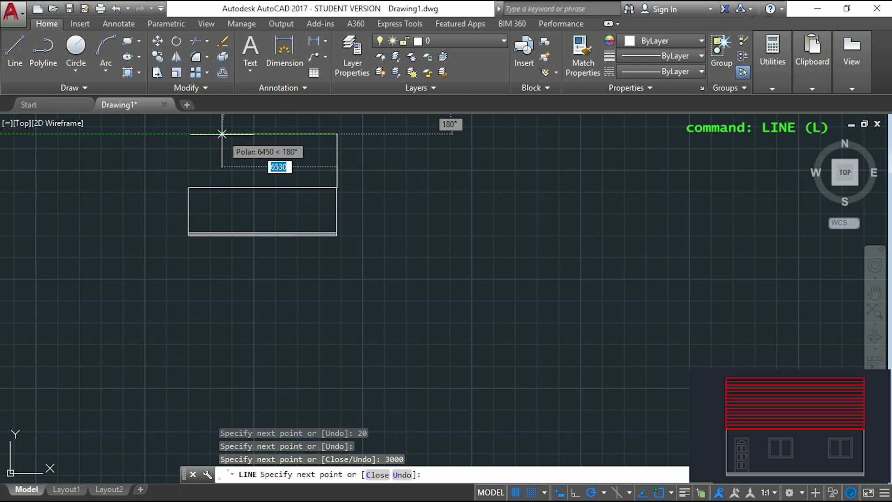
mouse_move(186, 135)
middle_mouse_down()
mouse_move(252, 135)
mouse_move(265, 156)
middle_mouse_up()
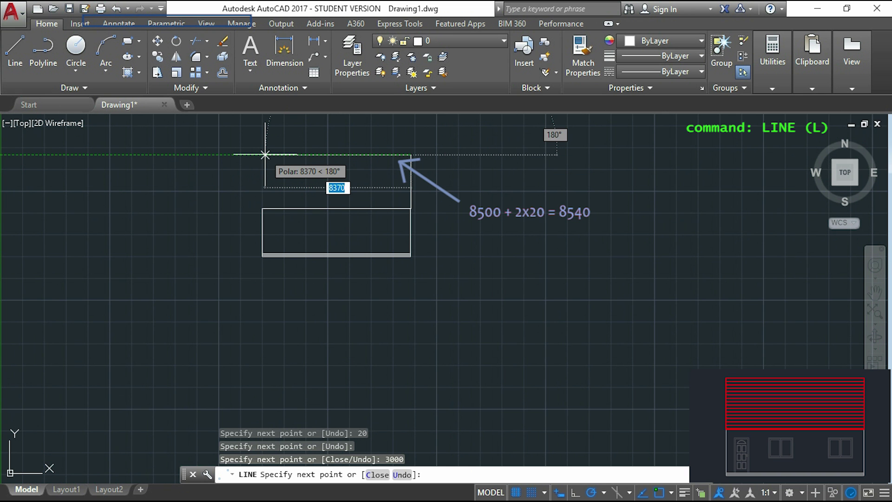
type("8")
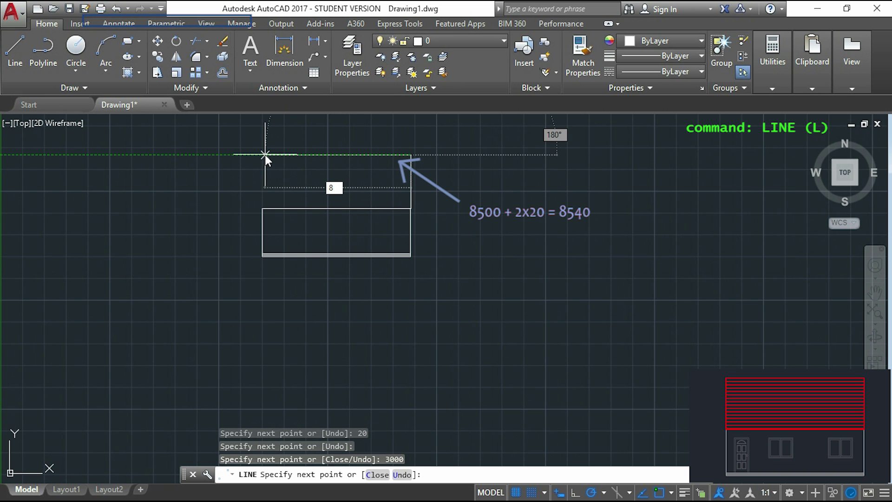
type("540")
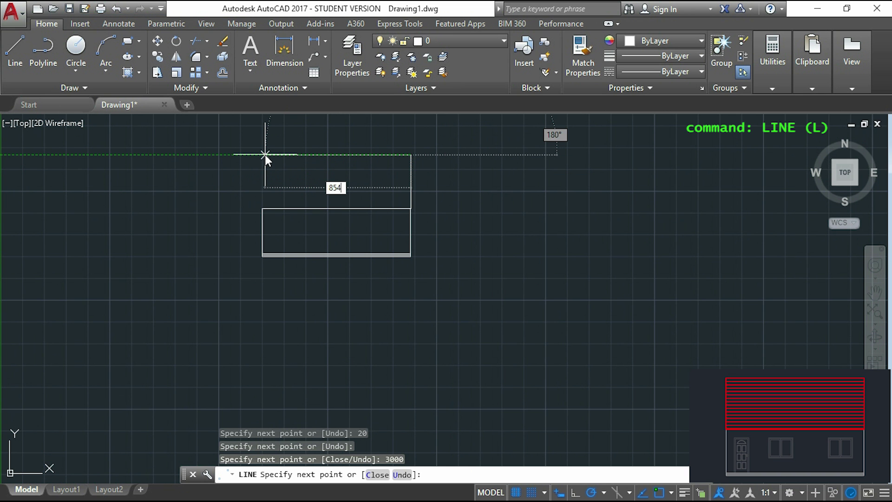
key("Return")
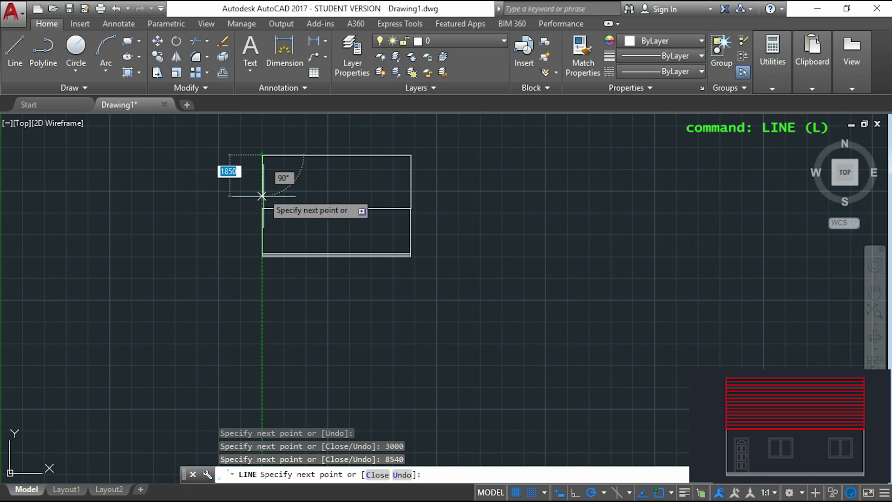
Step: Draw the roof's left edge as a 3000 long segment straight down from the left end of the top line
scroll(304, 160, "up", 4)
scroll(205, 202, "up", 4)
type("3")
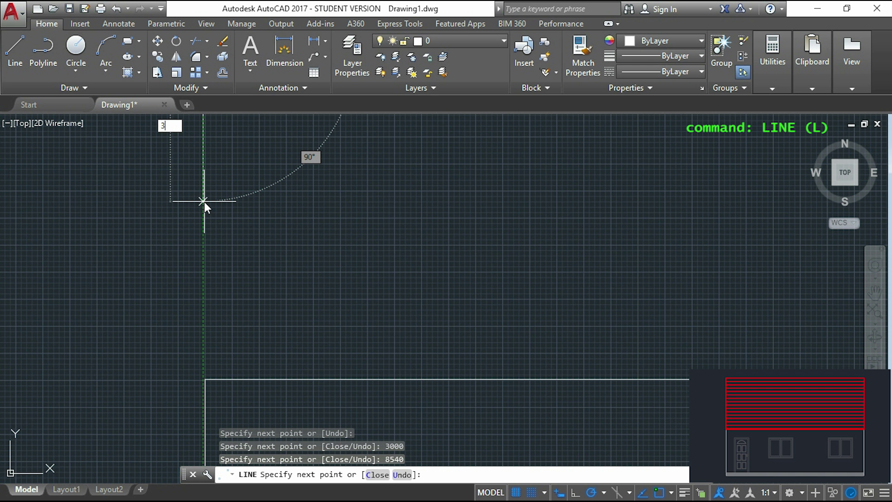
type("000")
key("Return")
Step: Close the roof outline with a segment down to wall-top level and one across to the wall's upper-left corner, ending the Line command
scroll(176, 367, "down", 1)
scroll(189, 367, "up", 2)
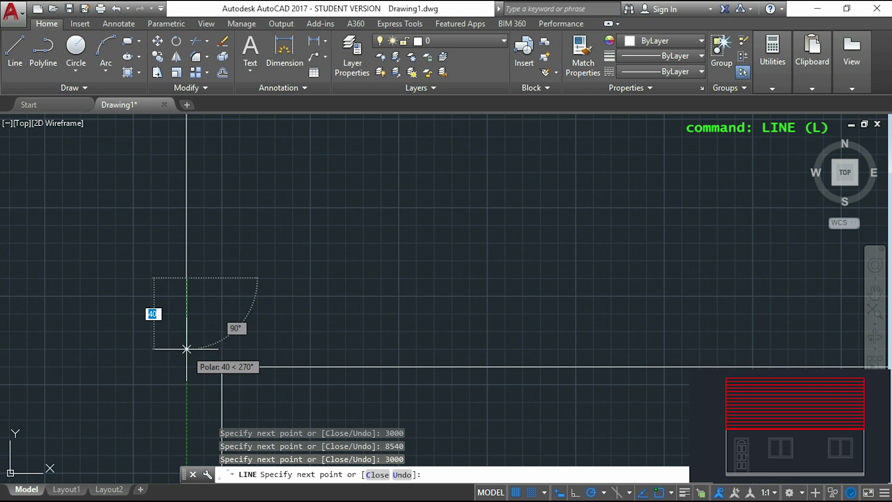
left_click(186, 366)
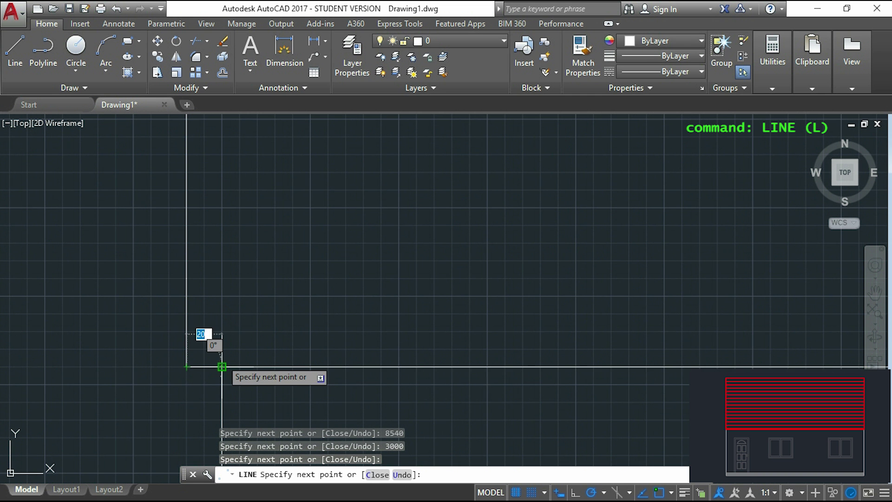
left_click(222, 366)
key("Escape")
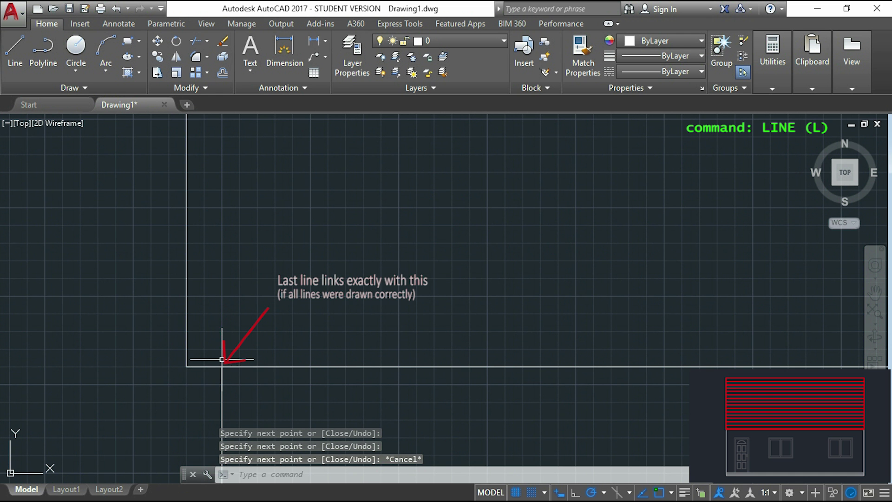
Step: Offset the wall's top line upward by 50 into the roof and end the Offset command
scroll(134, 313, "down", 3)
scroll(134, 312, "down", 4)
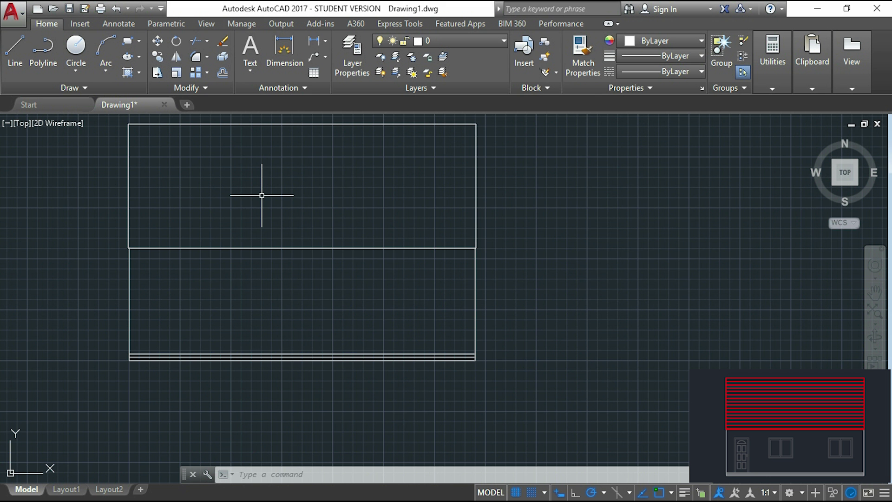
type("o")
key("Return")
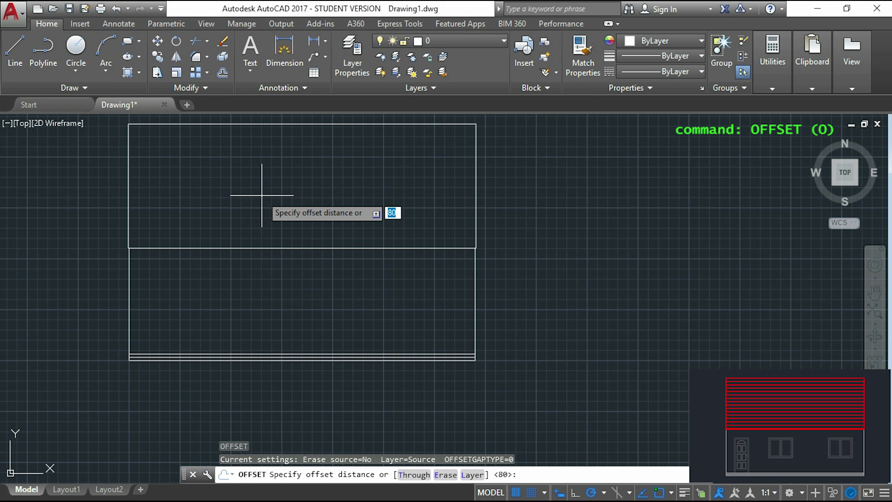
type("50")
key("Return")
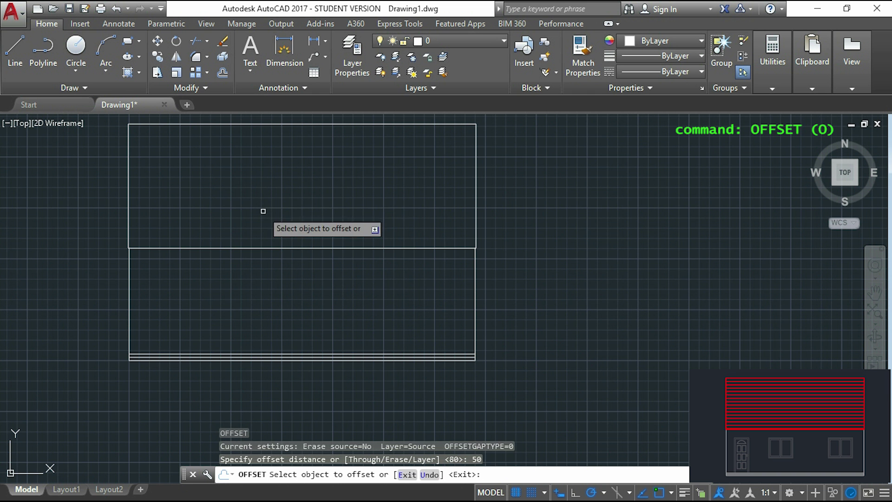
scroll(264, 251, "up", 5)
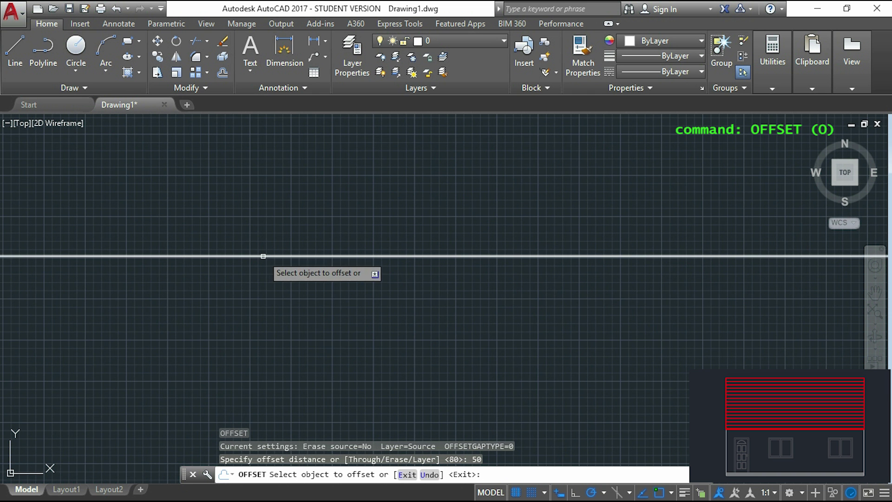
left_click(262, 256)
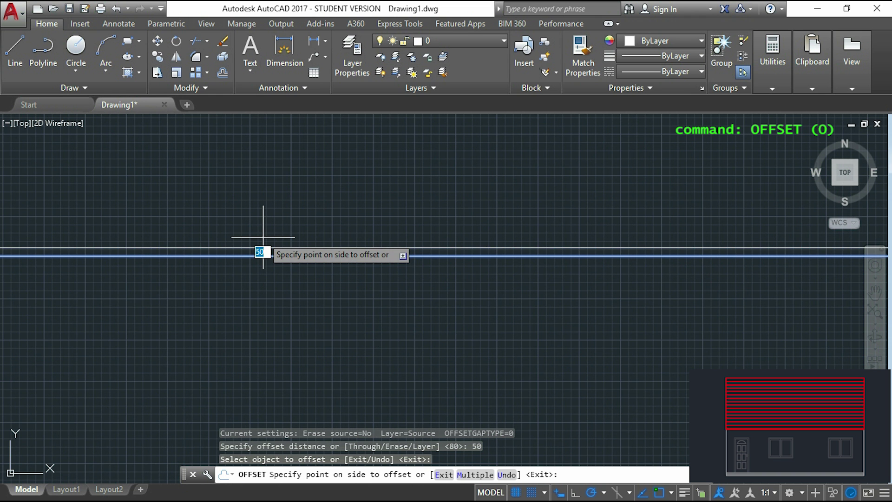
left_click(262, 237)
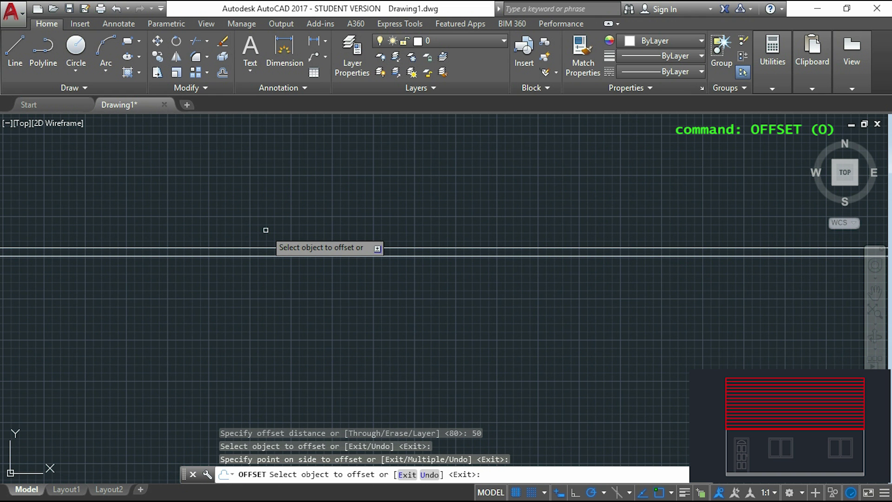
key("Escape")
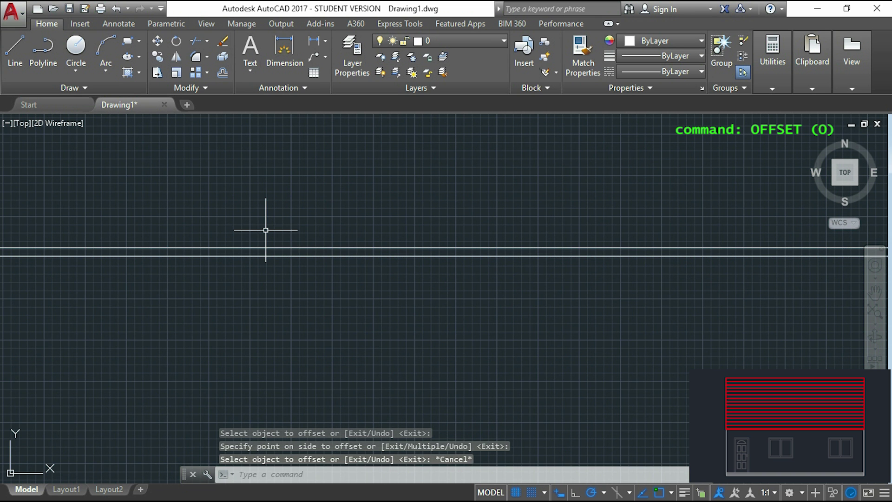
Step: Offset the line 50 above the wall top repeatedly upward at 200 spacing with the Multiple option, filling the roof nearly to its top edge
key("Return")
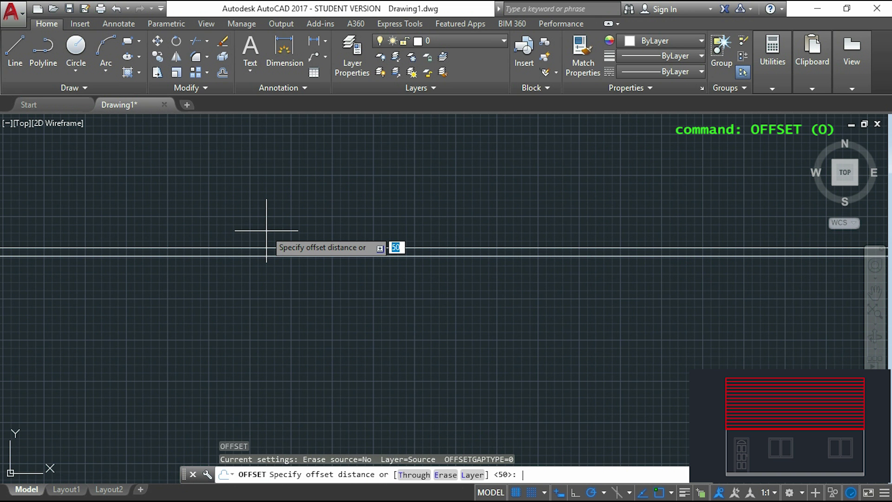
type("00")
key("Return")
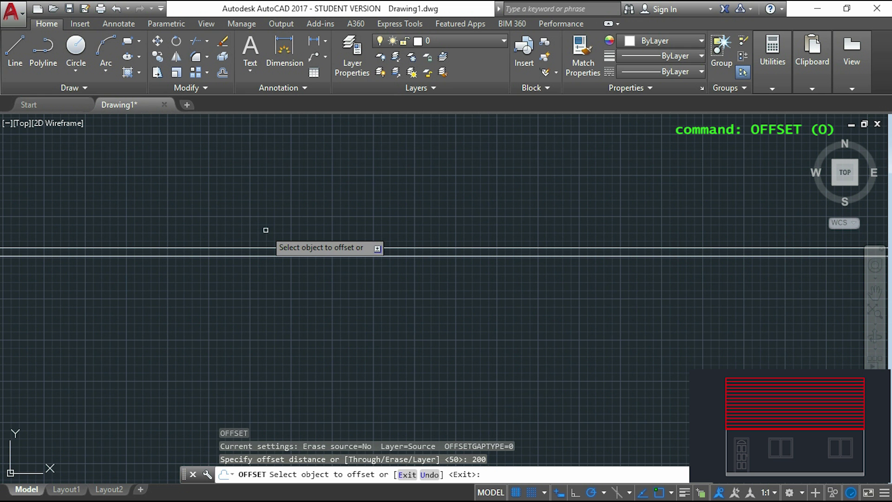
left_click(272, 249)
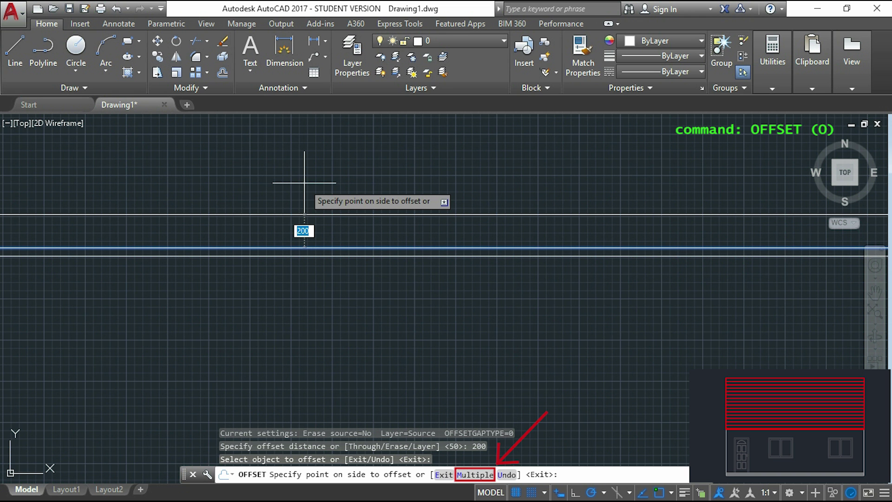
type("m")
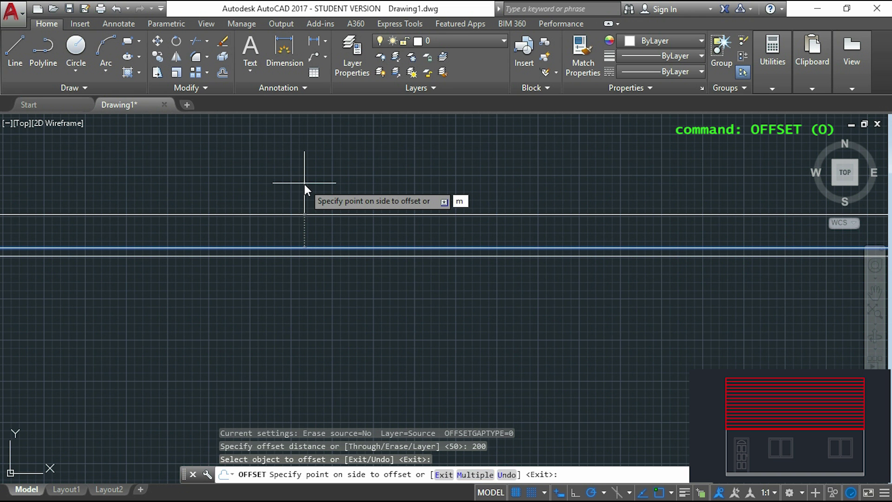
key("Return")
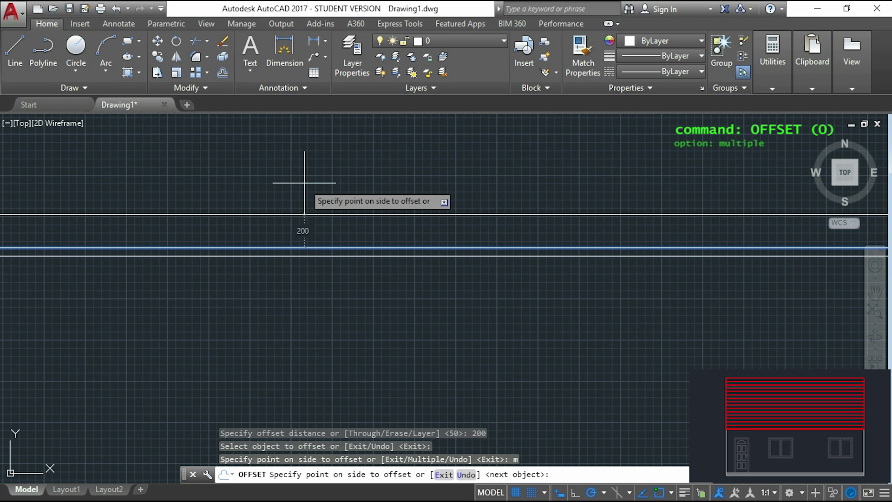
left_click(338, 176)
left_click(407, 152)
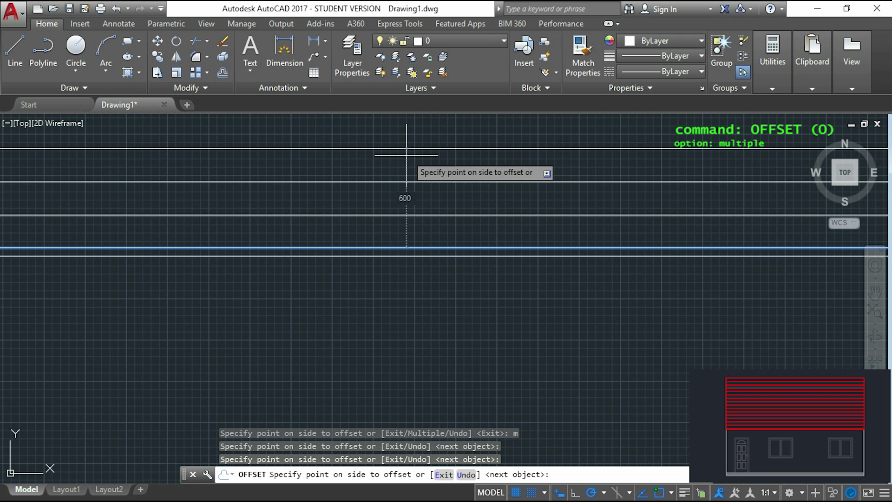
scroll(408, 159, "down", 5)
scroll(408, 160, "down", 2)
left_click(579, 136)
left_click(553, 137)
left_click(529, 139)
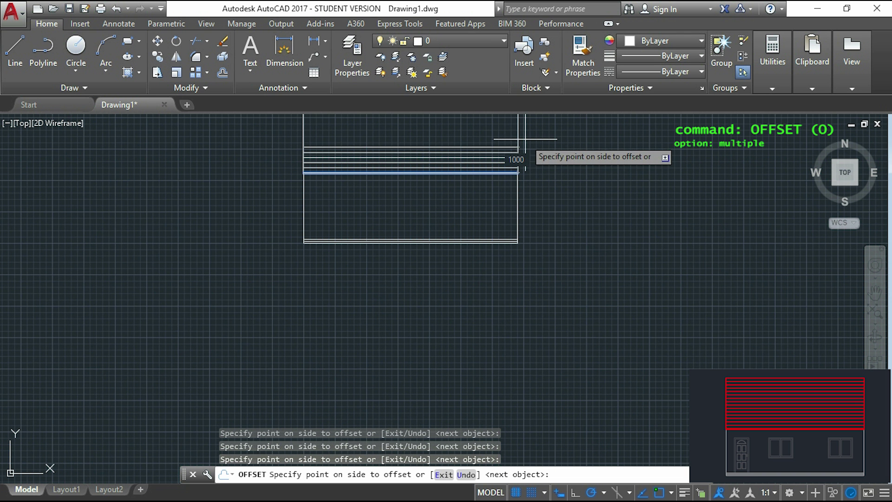
left_click(526, 138)
left_click(516, 135)
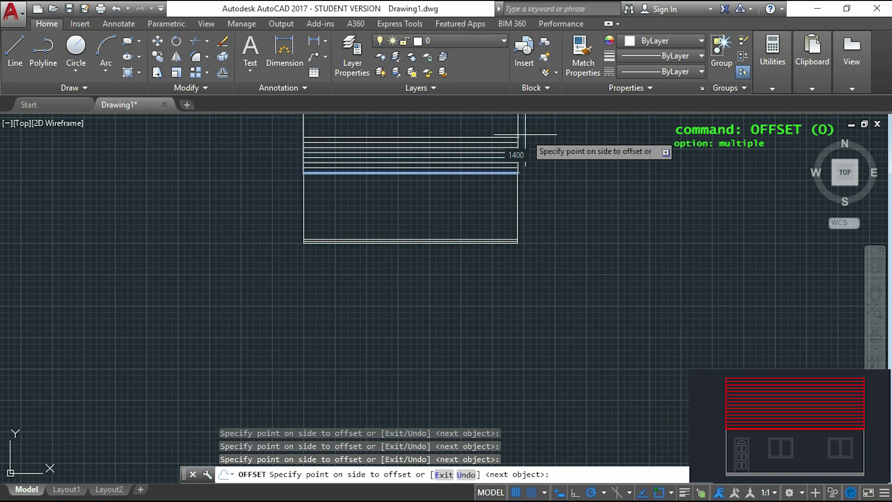
middle_click_drag(514, 149, 465, 291)
left_click(480, 235)
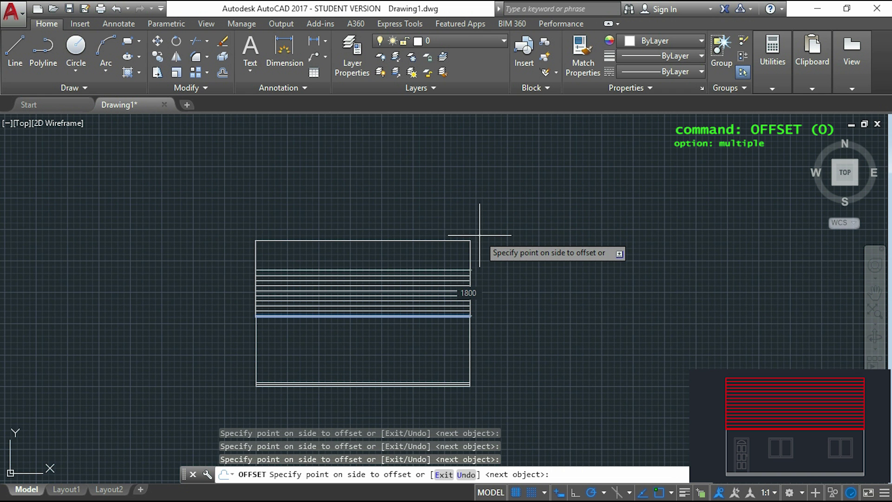
left_click(476, 233)
left_click(476, 233)
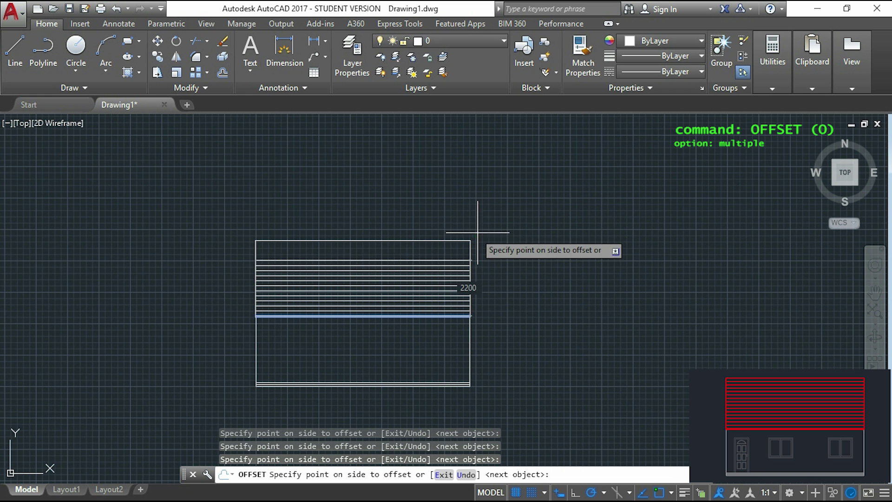
left_click(478, 237)
left_click(479, 237)
left_click(486, 237)
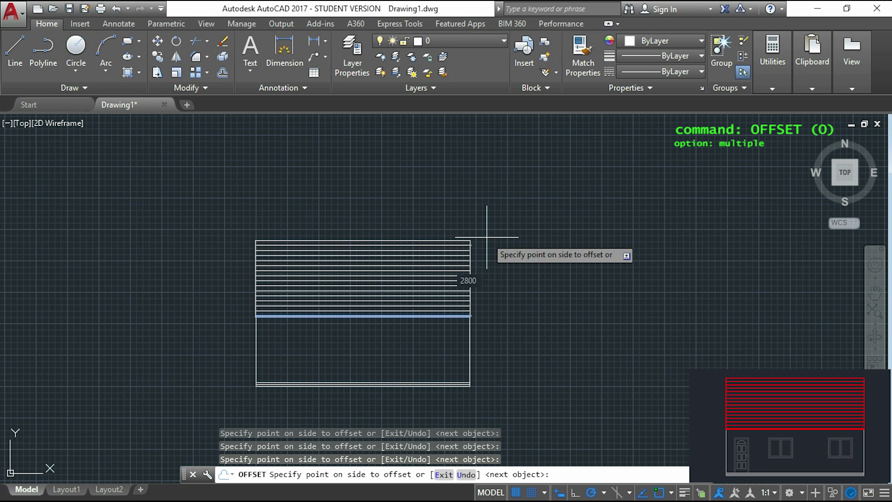
key("Return")
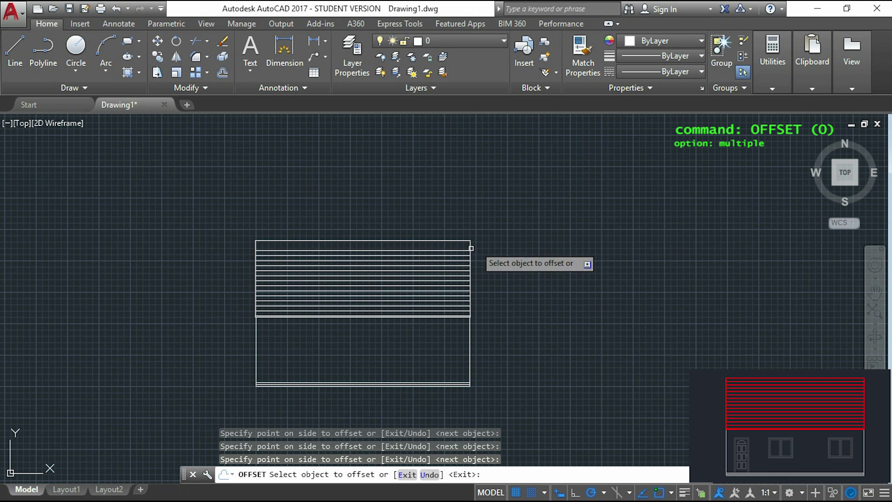
Step: Offset the topmost of the copied roof lines upward by another 200
scroll(464, 251, "up", 3)
left_click(458, 243)
scroll(580, 195, "up", 2)
left_click(637, 153)
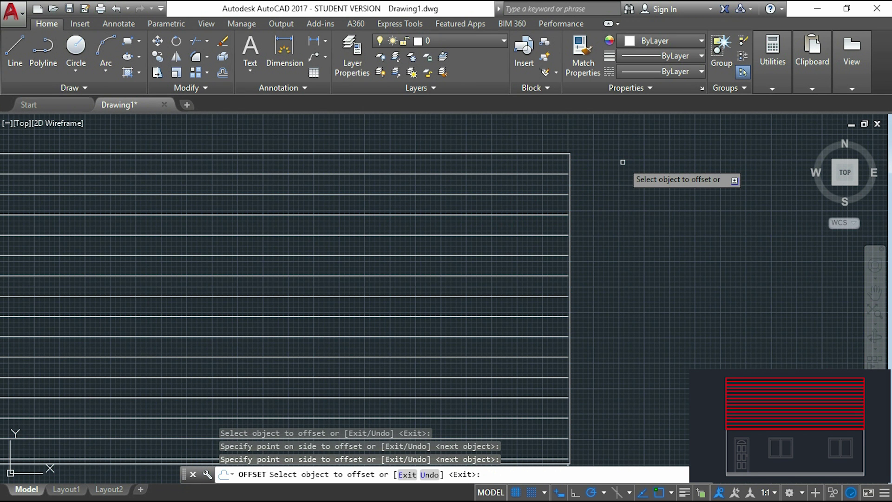
Step: Examine the right ends of the offset roof lines along the roof's right edge, down to the wall's upper-right corner
scroll(603, 181, "up", 7)
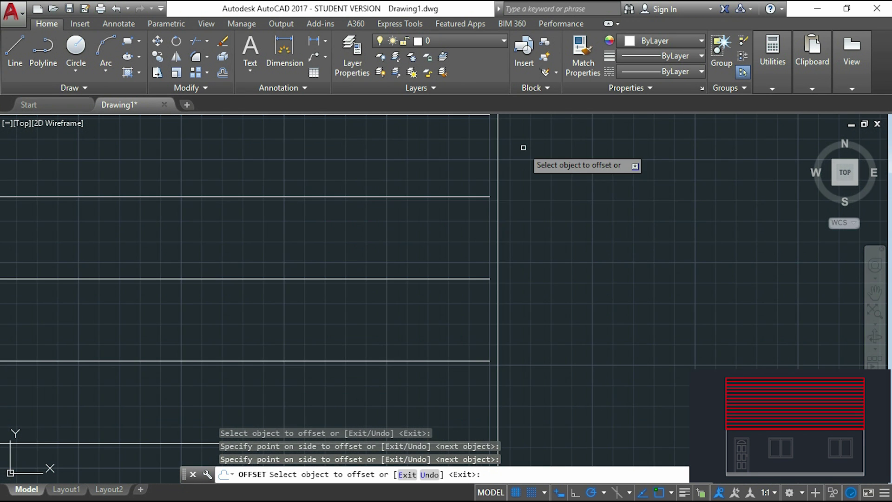
scroll(548, 160, "down", 5)
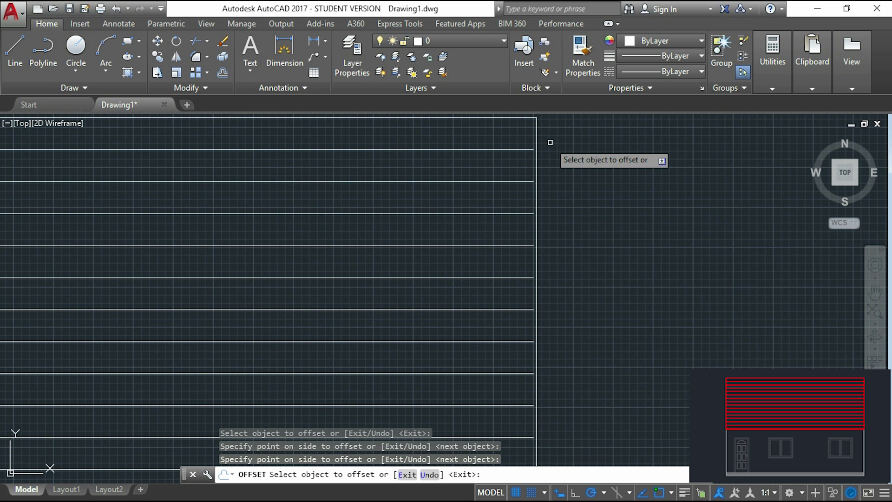
scroll(550, 140, "up", 4)
middle_click_drag(550, 140, 587, 265)
scroll(587, 153, "down", 6)
middle_click_drag(629, 394, 606, 155)
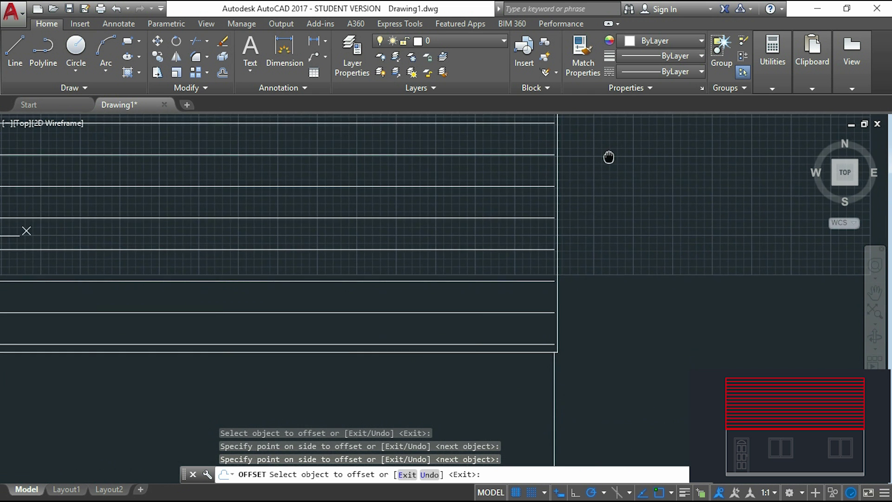
scroll(567, 342, "up", 2)
scroll(567, 342, "up", 1)
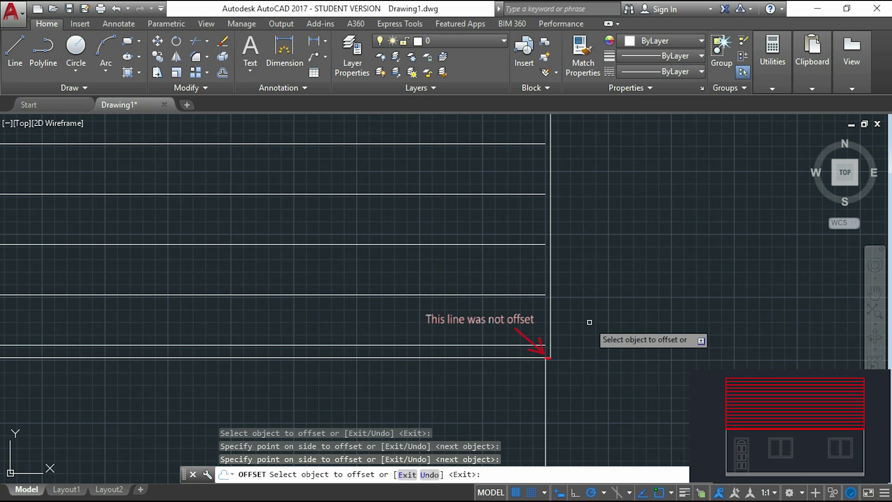
scroll(591, 261, "down", 8)
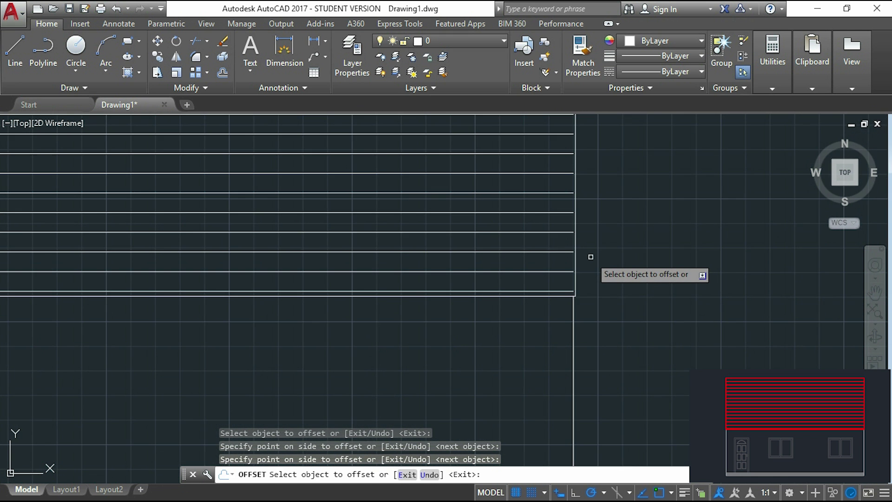
middle_click_drag(585, 222, 510, 223)
scroll(567, 172, "up", 1)
Step: End Offset and start Extend with the roof's right and left vertical edges as the boundary edges
key("Escape")
type("EX")
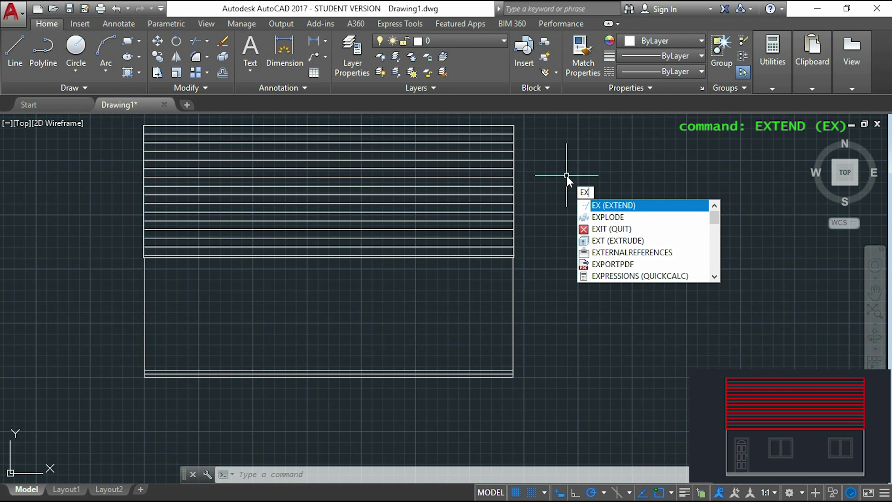
key("Return")
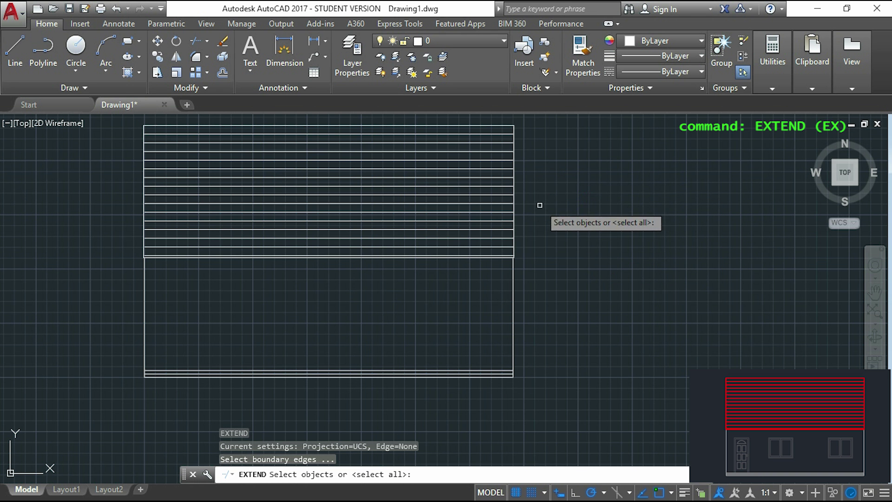
scroll(534, 203, "up", 3)
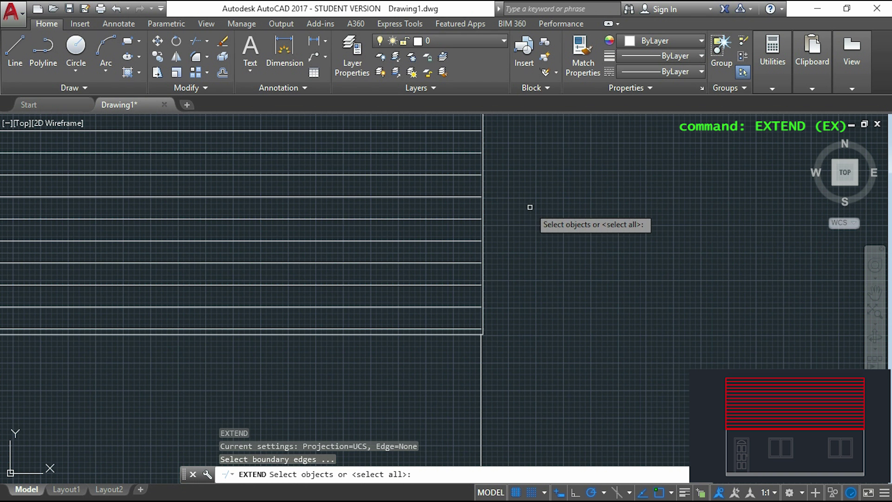
left_click(481, 209)
scroll(654, 200, "down", 3)
scroll(226, 197, "up", 4)
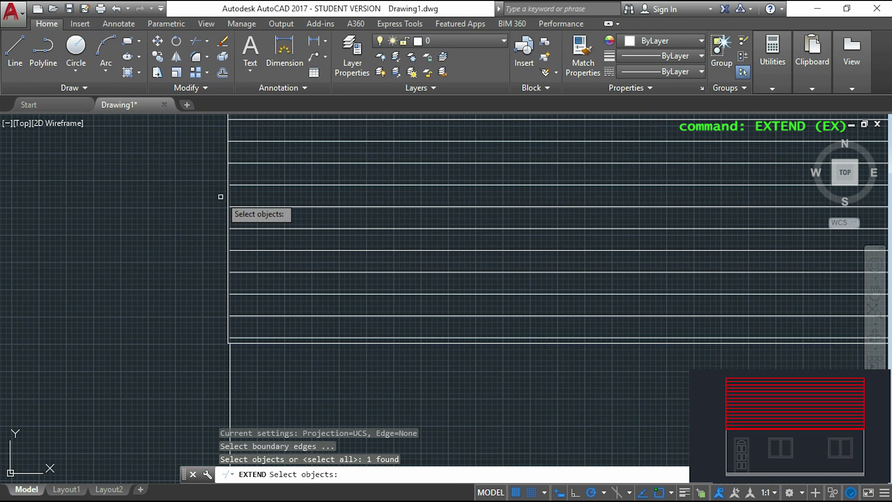
left_click(231, 197)
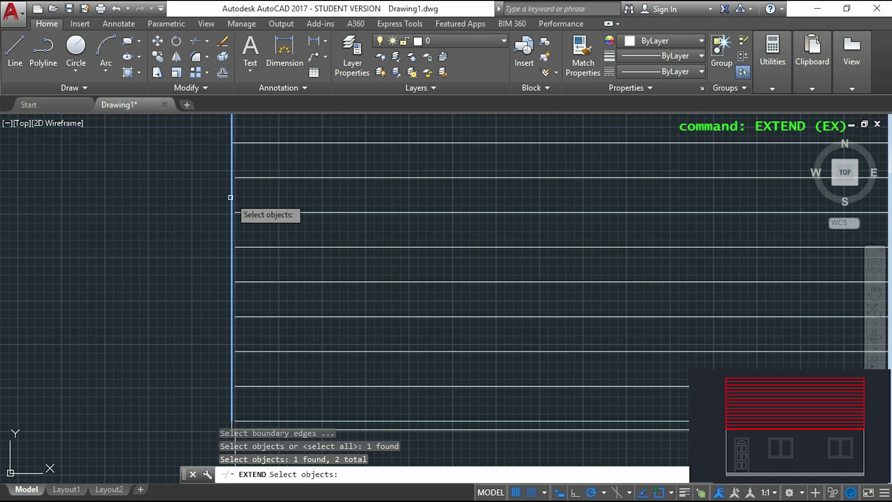
key("Return")
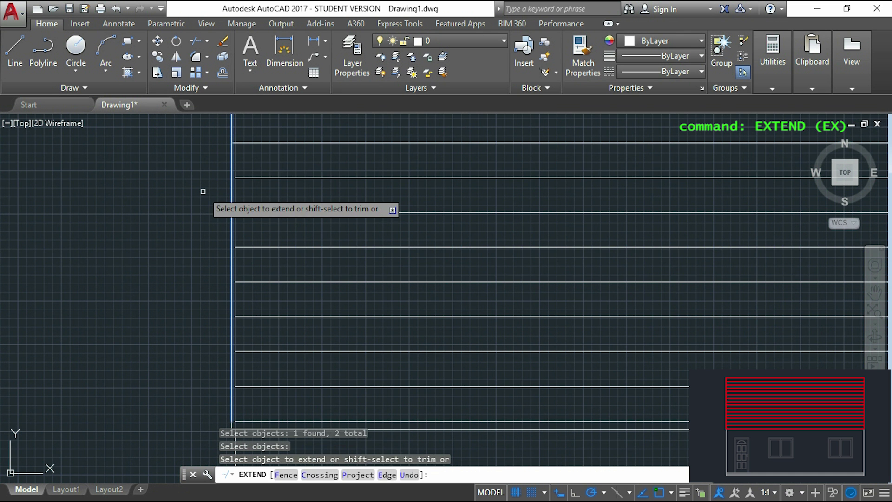
Step: Extend the roof's offset horizontal lines to the boundary edges using a crossing selection from the eave to the top, and finish Extend
scroll(203, 191, "down", 4)
scroll(395, 255, "up", 6)
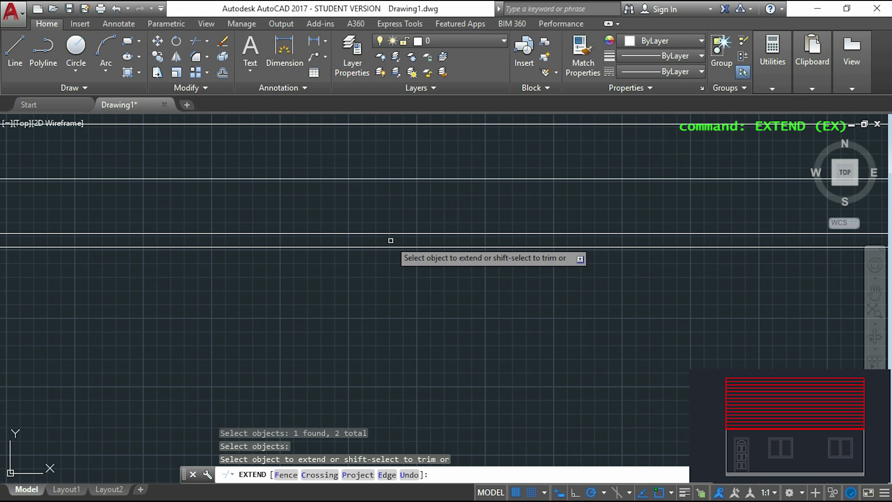
left_click(390, 240)
scroll(352, 185, "down", 8)
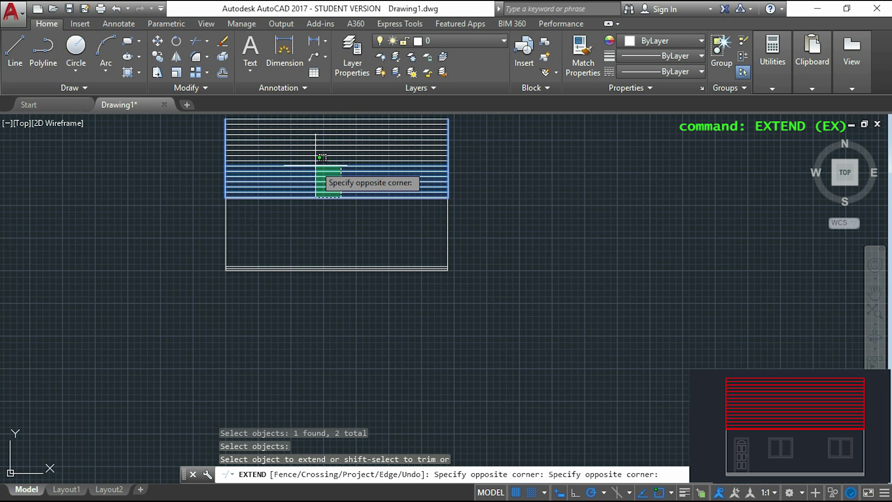
middle_click_drag(322, 159, 345, 251)
scroll(347, 195, "up", 3)
scroll(347, 194, "up", 2)
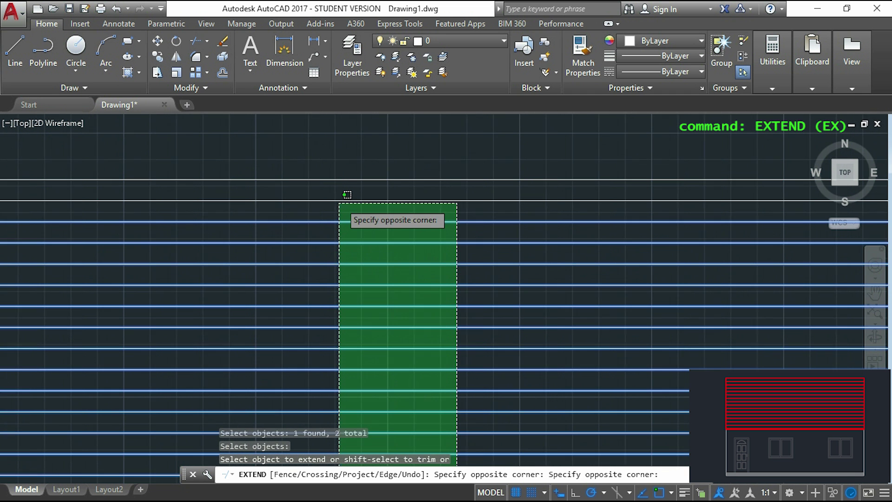
left_click(342, 185)
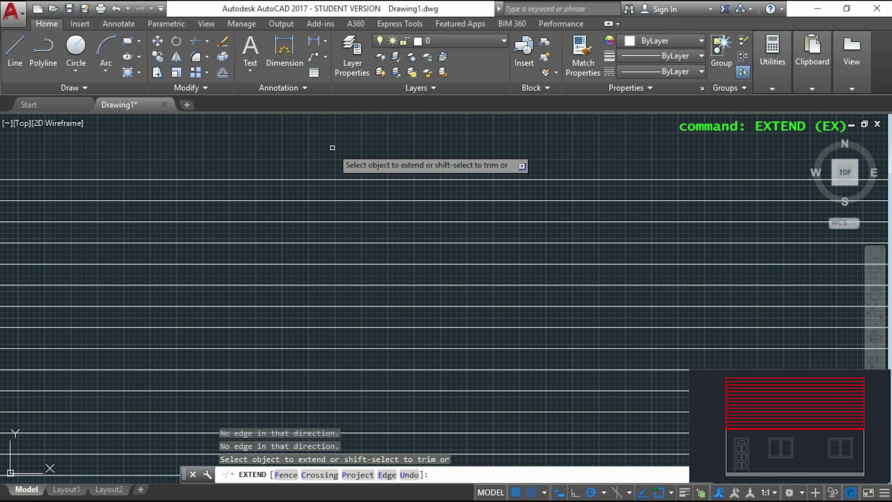
key("Return")
scroll(336, 151, "down", 3)
scroll(238, 175, "up", 2)
scroll(279, 149, "up", 5)
scroll(256, 154, "down", 3)
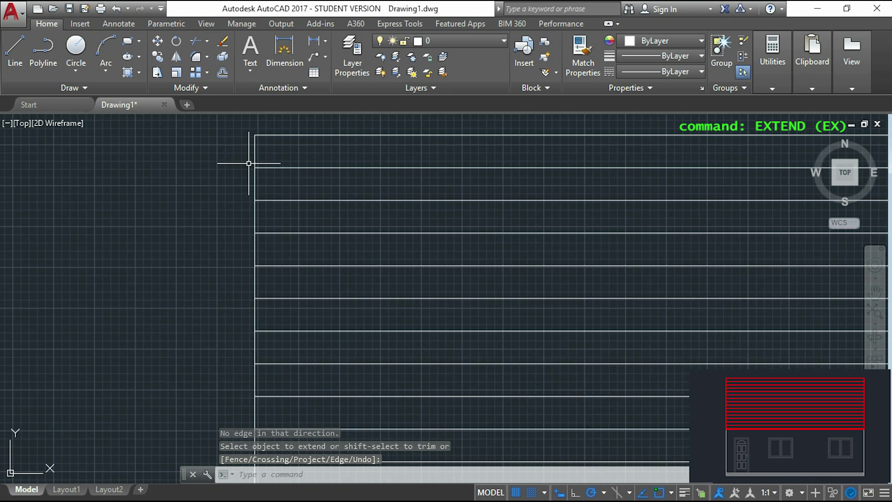
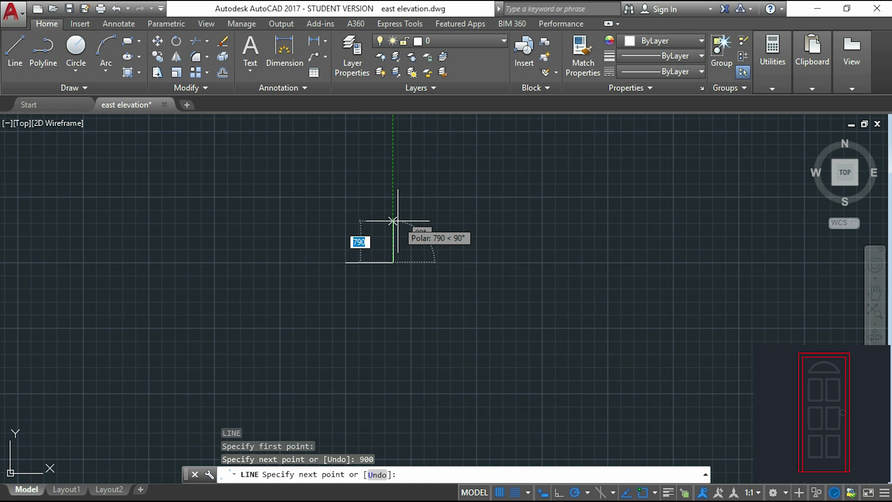
Step: Draw the door outline as a polyline from the base line's right end: 2100 up, 900 left and down to its left end
key("Escape")
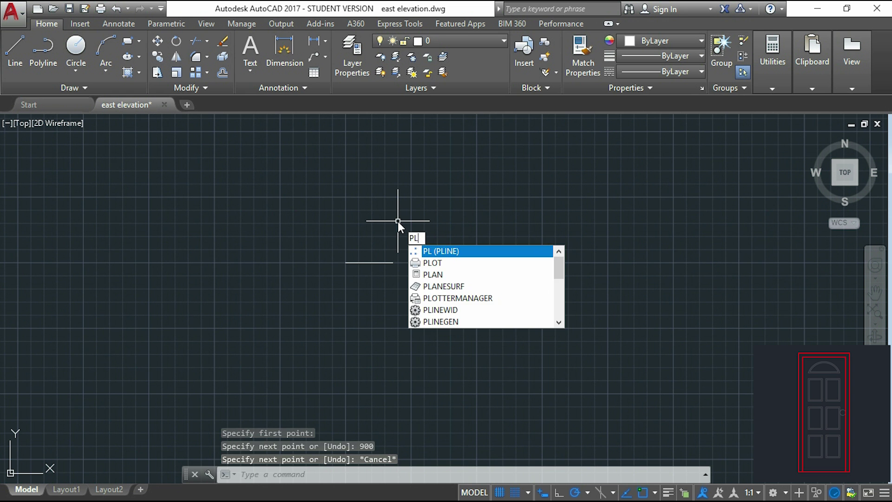
key("Return")
left_click(393, 262)
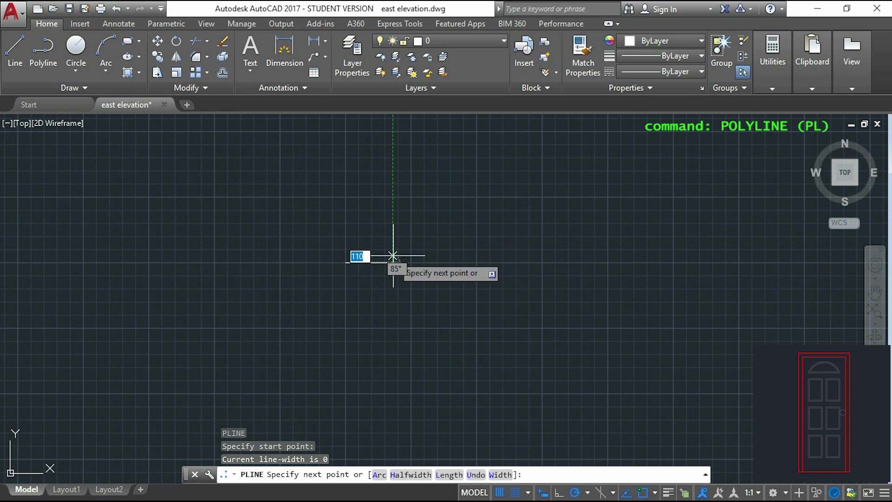
type("2100")
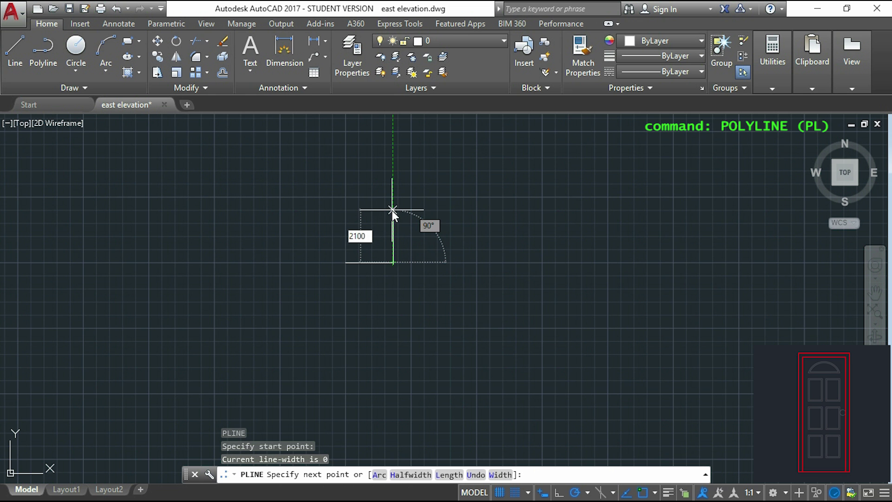
key("Return")
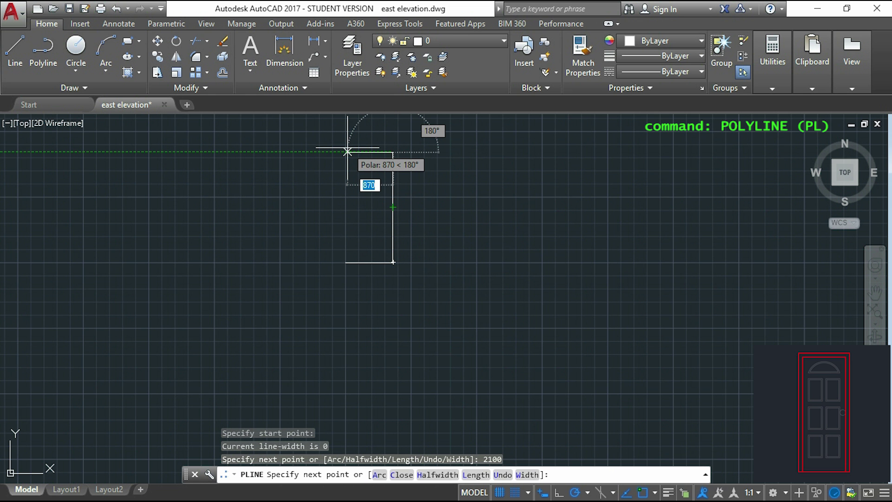
type("900")
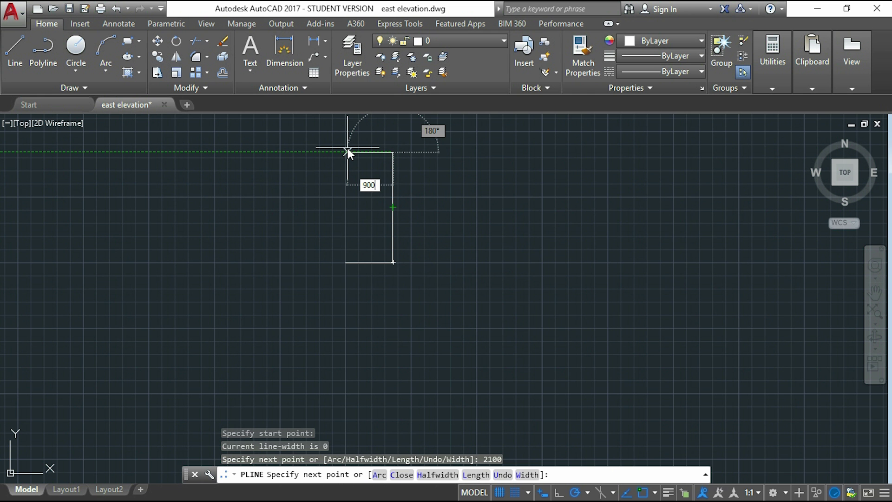
key("Return")
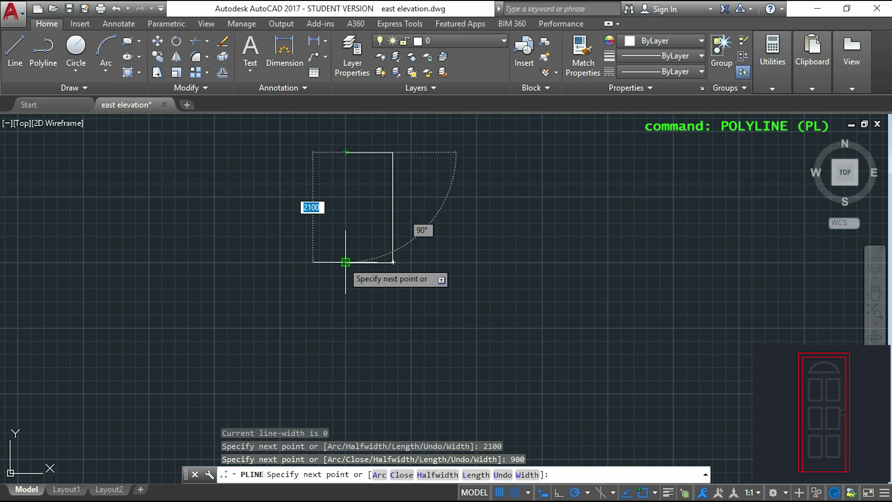
left_click(346, 262)
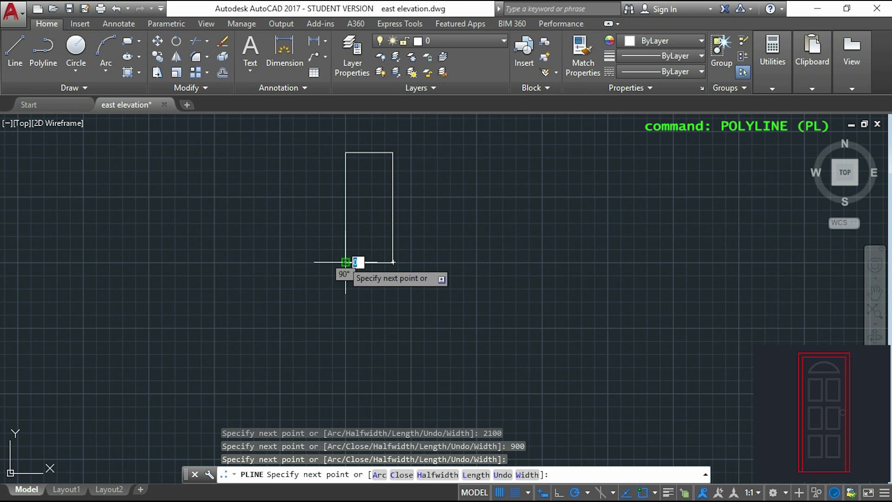
key("Escape")
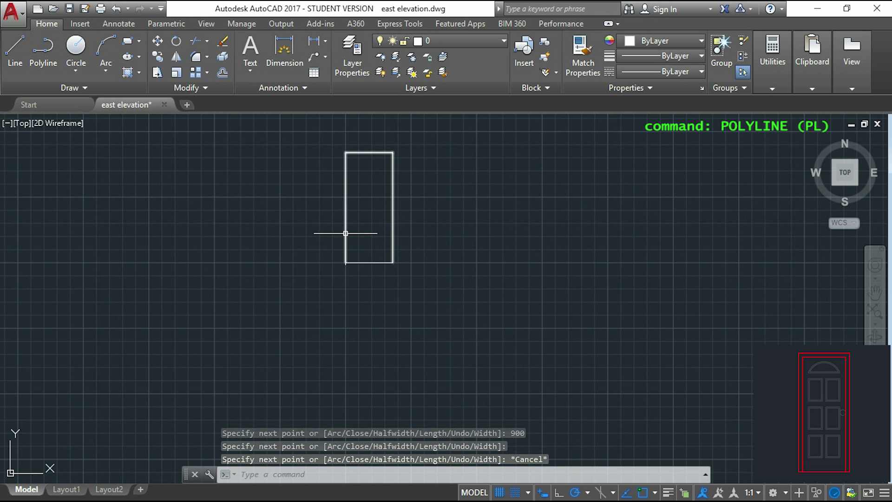
Step: Offset the door outline polyline inward by 70 to form the door frame
mouse_move(346, 233)
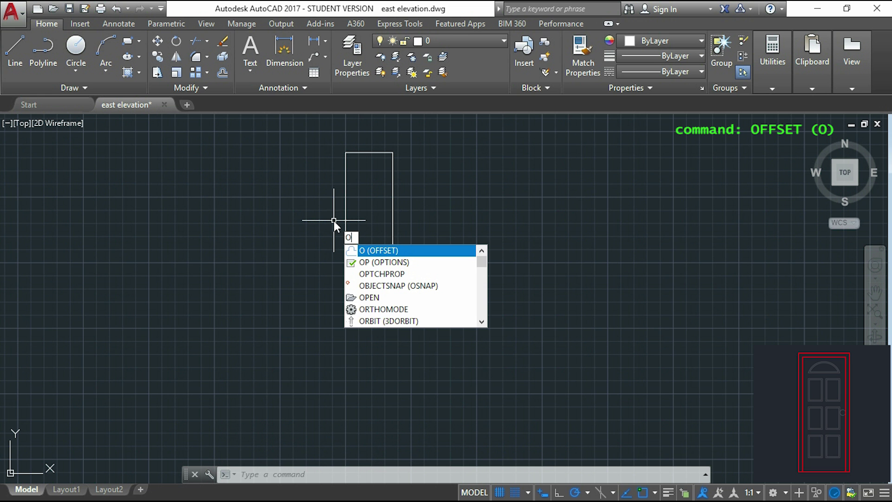
key("Return")
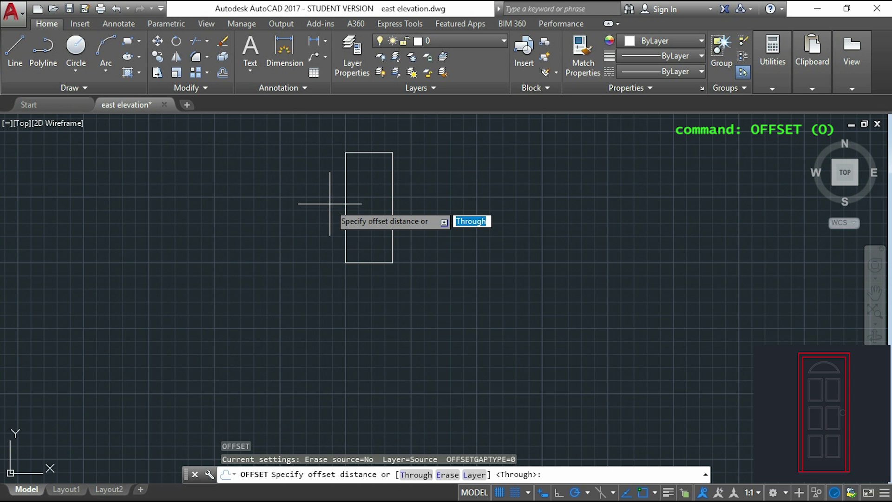
scroll(343, 182, "up", 4)
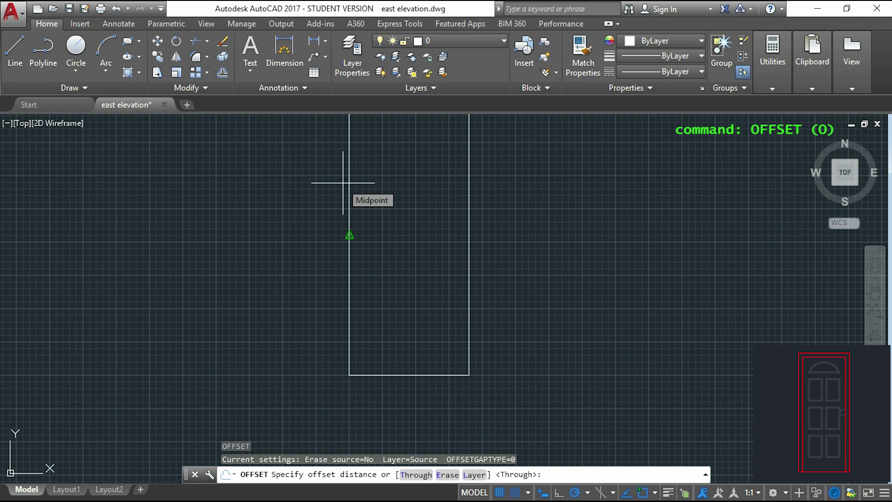
type("70")
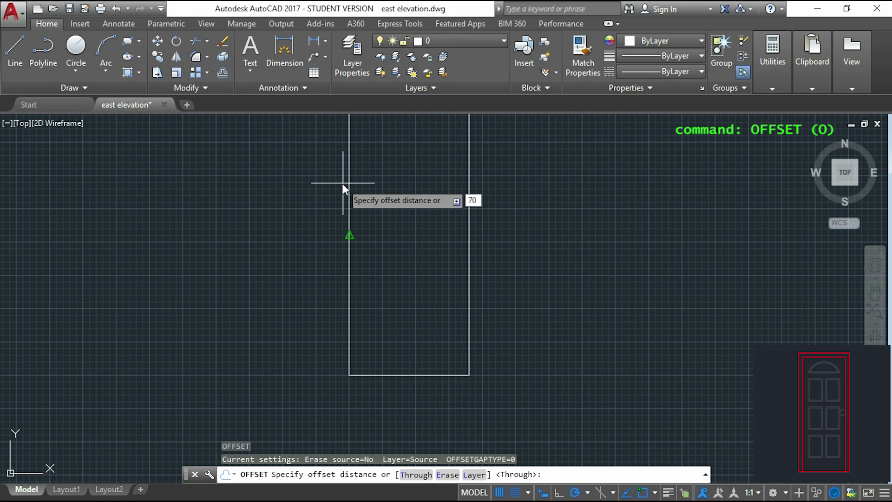
key("Return")
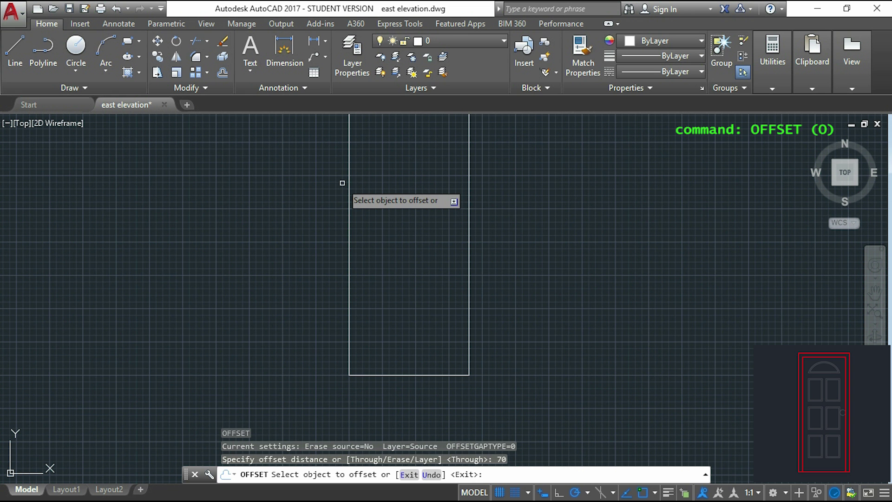
left_click(349, 195)
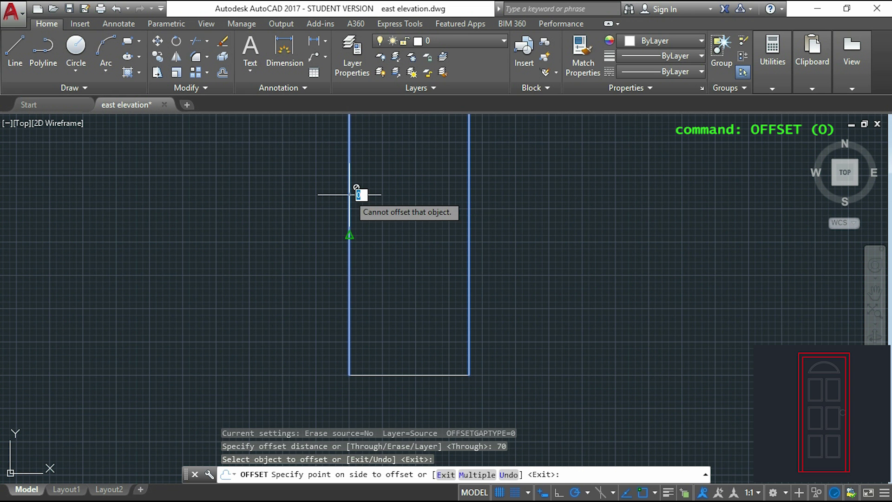
left_click(377, 194)
scroll(378, 199, "down", 2)
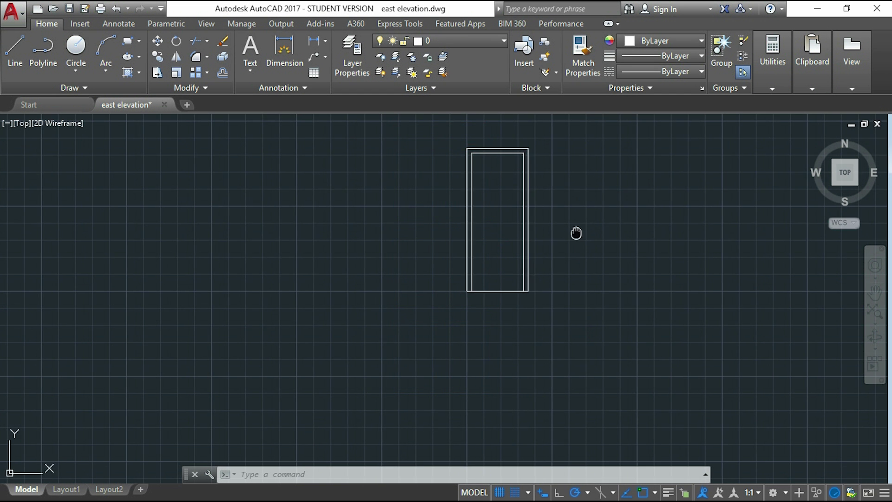
Step: Draw a short horizontal line leftward from the inner right frame line, starting 250 above the door's bottom
middle_click_drag(575, 233, 522, 225)
type("l")
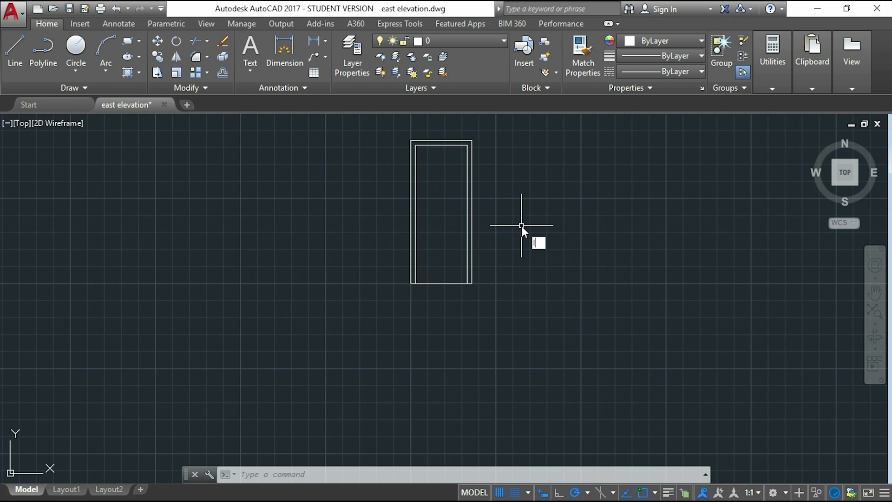
key("Escape")
type("l")
key("Return")
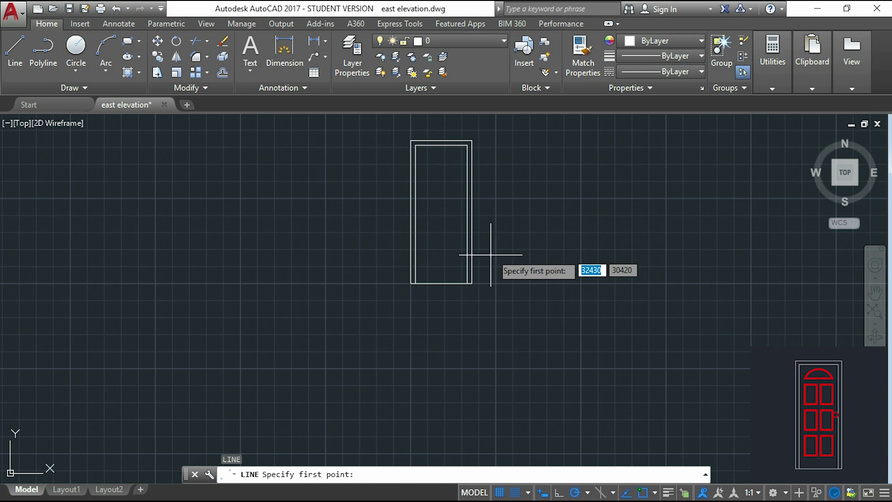
scroll(462, 278, "up", 5)
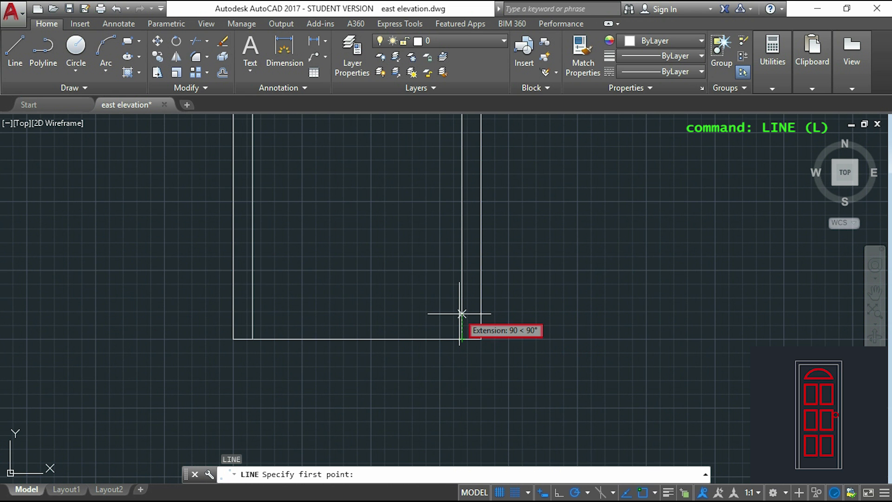
type("250")
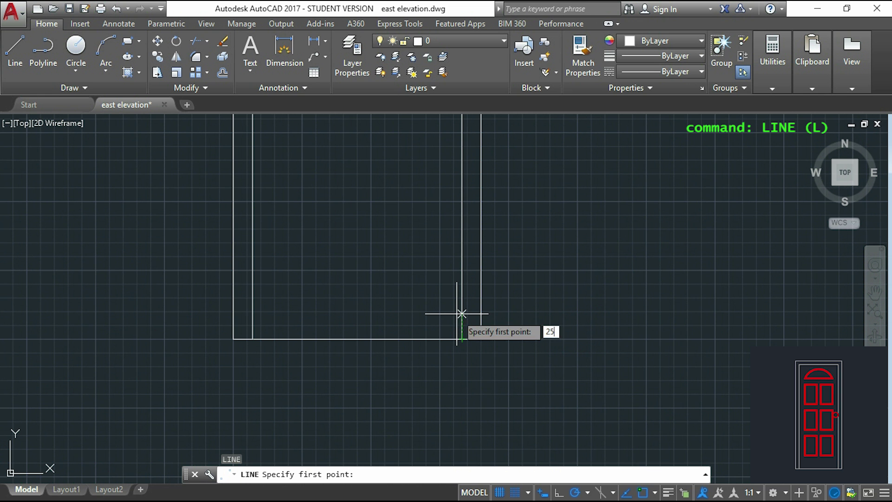
key("Return")
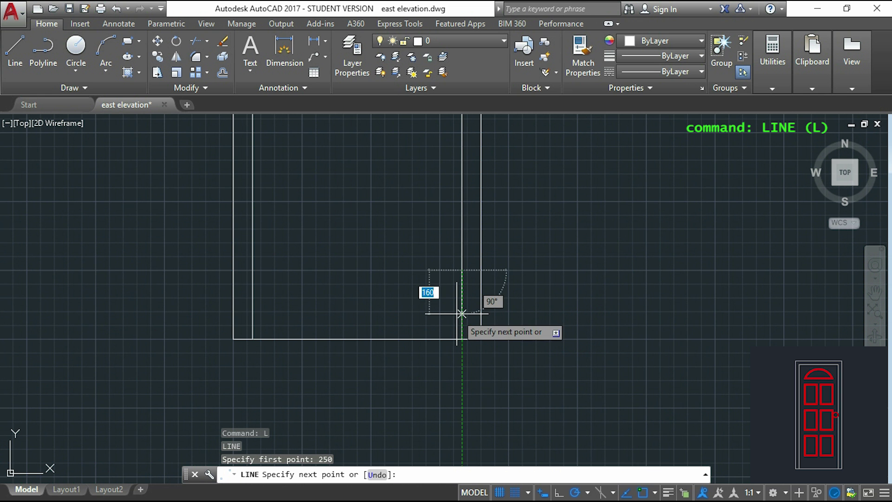
left_click(434, 269)
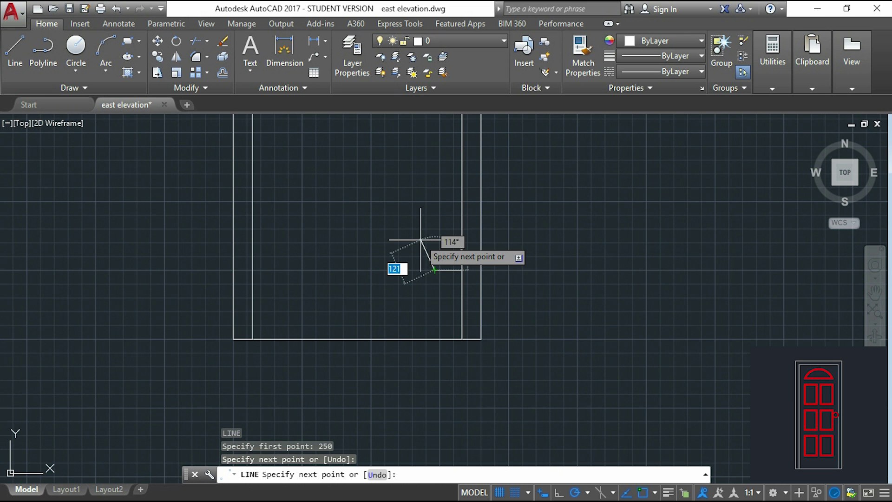
key("Escape")
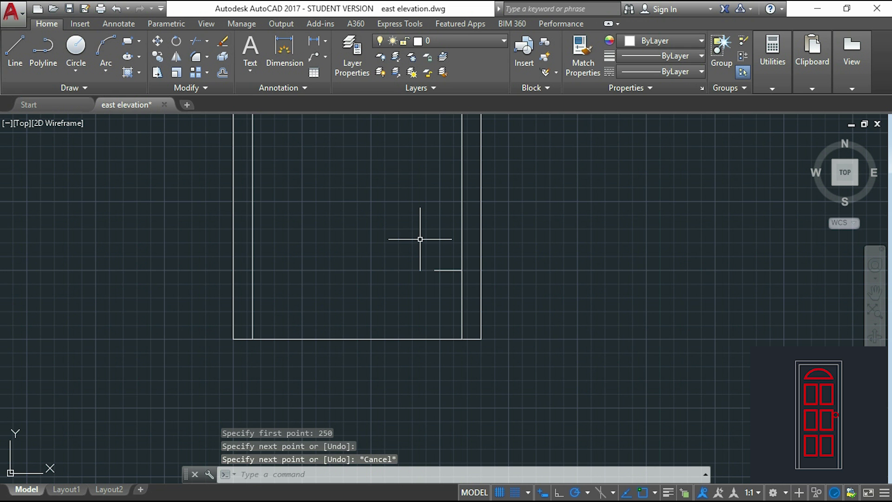
Step: Draw a door panel rectangle 250 wide to the left and 400 high from the short guide line's left end
type("REc")
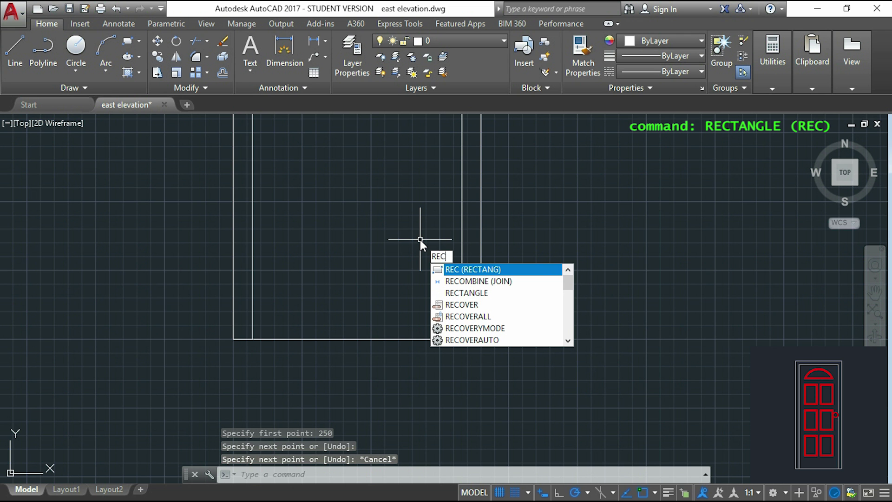
key("Return")
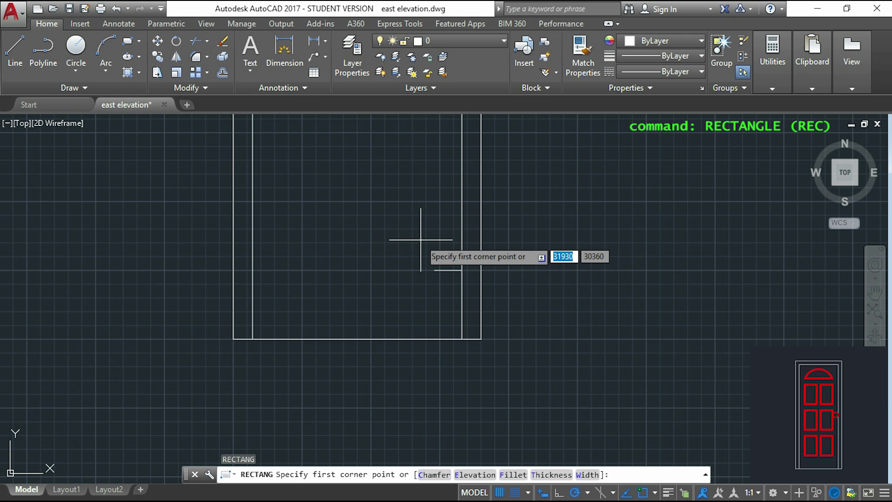
left_click(434, 270)
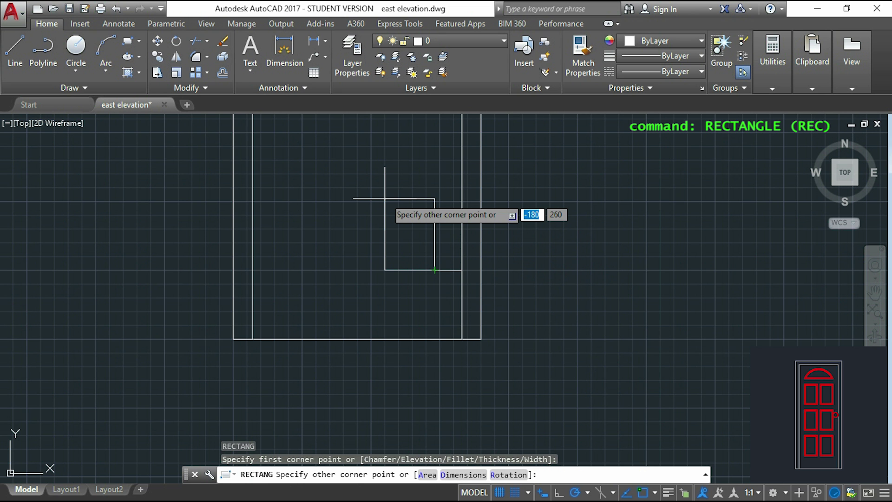
type("-250")
key("Tab")
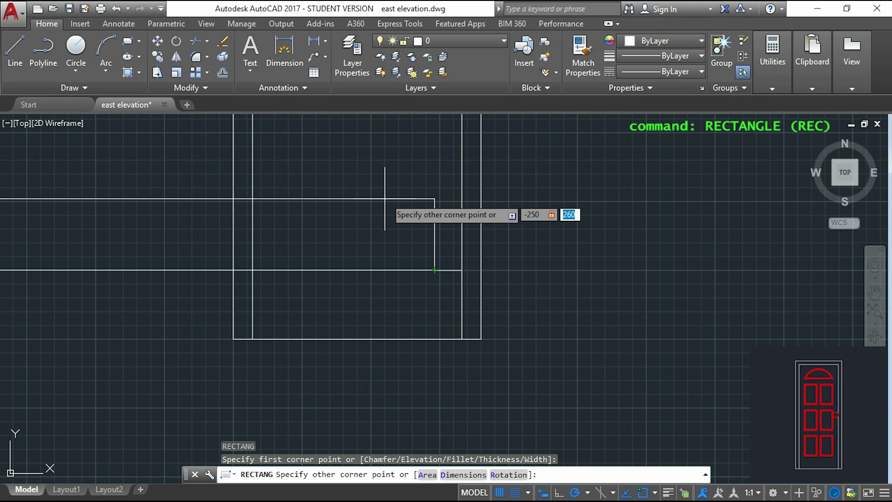
type("400")
key("Return")
Step: Offset the panel rectangle inward by 20 and finish the Offset command
scroll(518, 179, "down", 1)
scroll(538, 149, "down", 2)
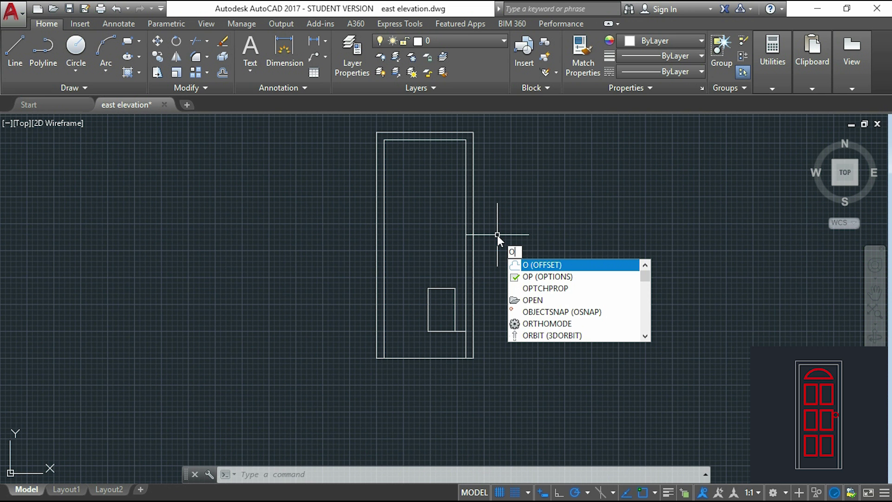
key("Return")
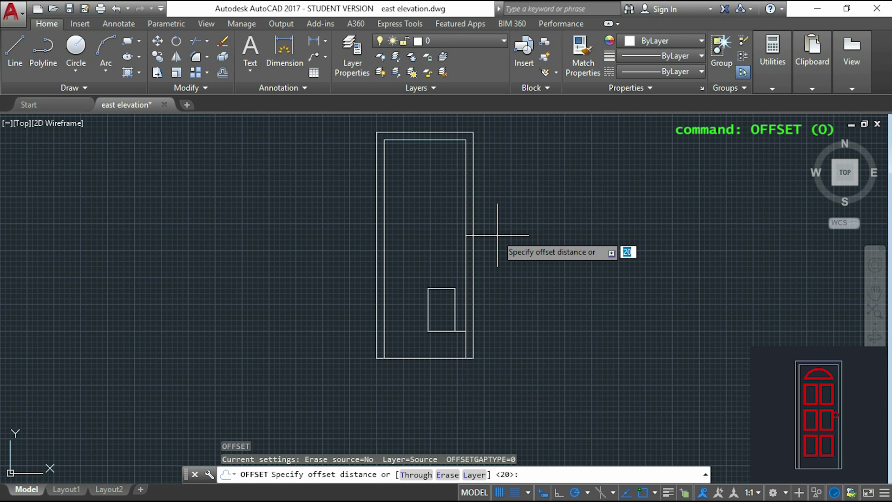
key("Return")
scroll(445, 292, "up", 6)
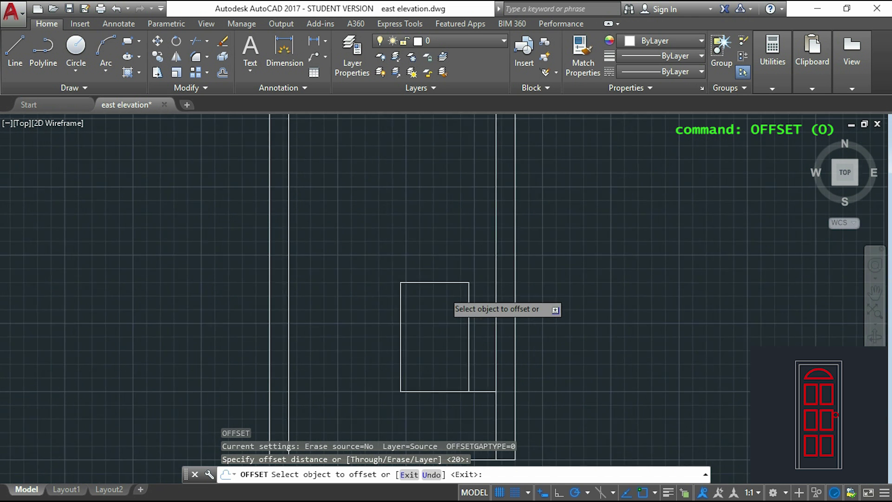
left_click(437, 277)
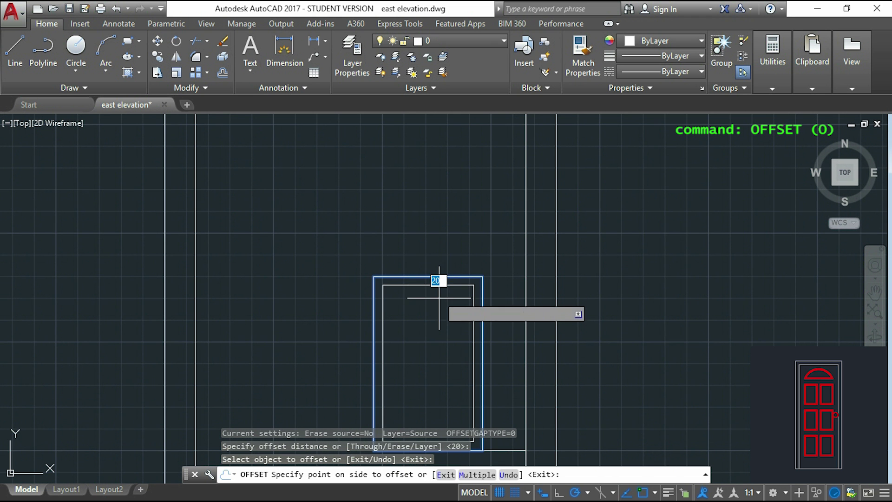
left_click(438, 296)
middle_click_drag(438, 296, 461, 178)
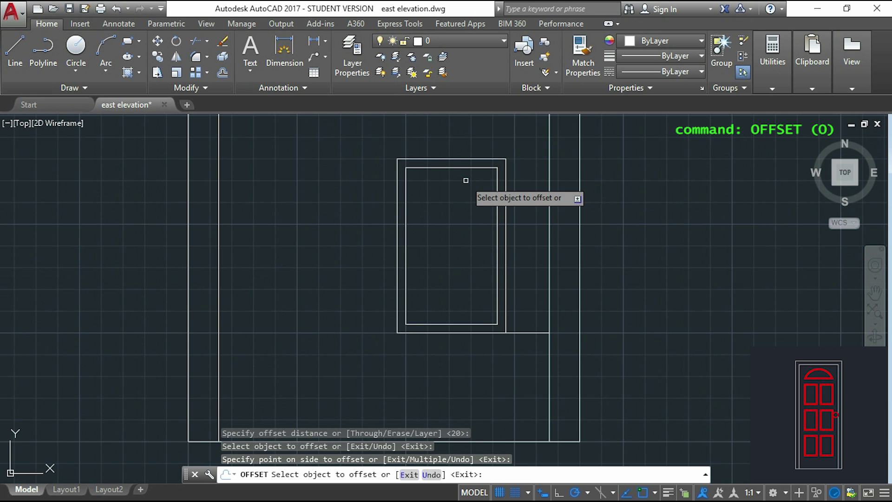
key("Escape")
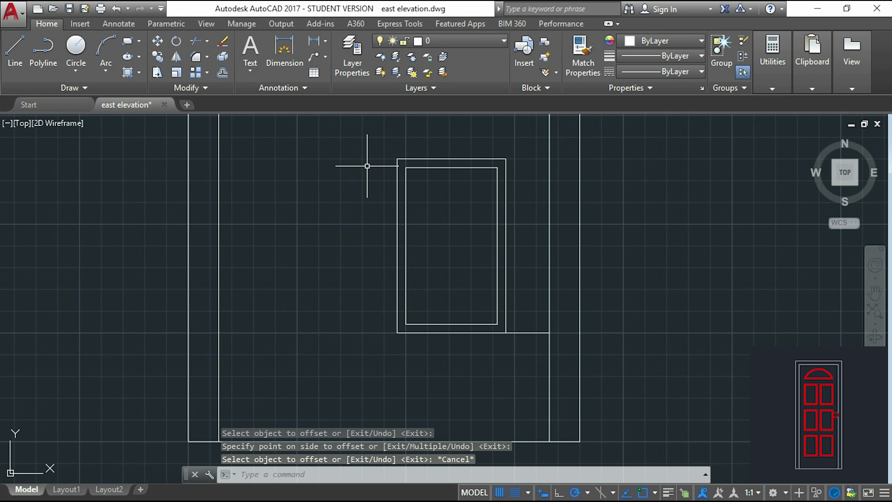
Step: Mirror both panel rectangles across a vertical line through the midpoint of the door's bottom edge, keeping the originals
type("MI")
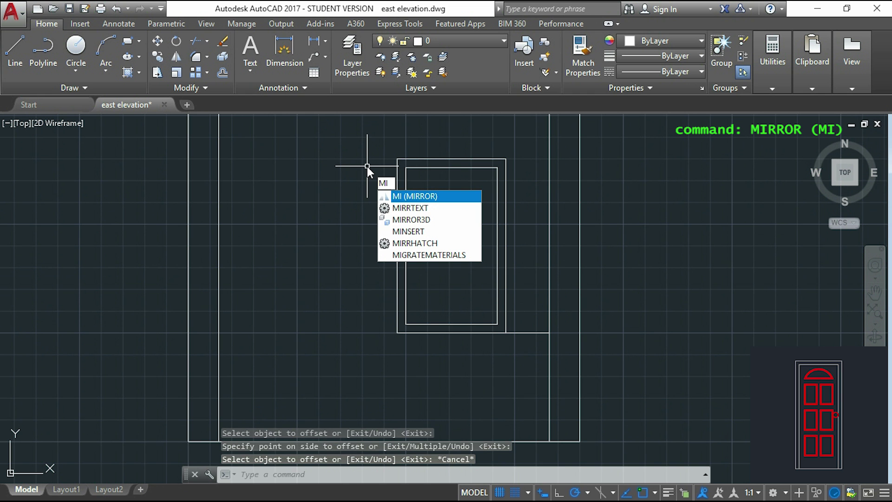
key("Return")
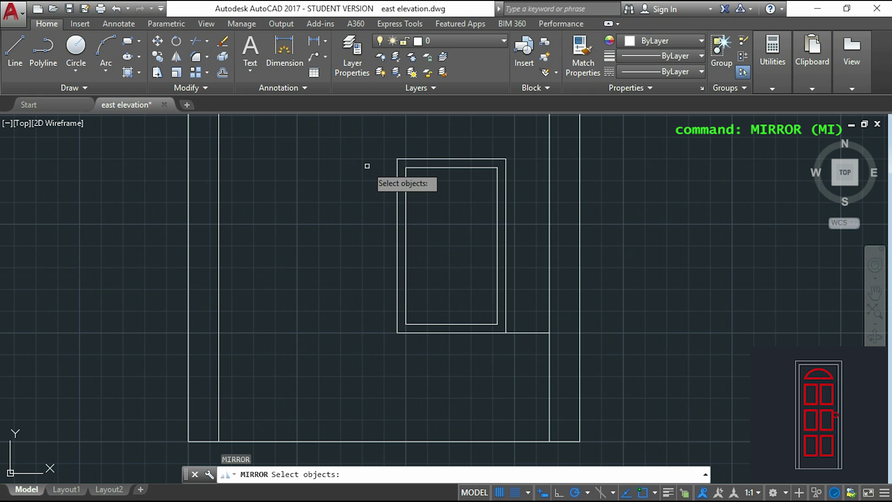
left_click(454, 334)
left_click(365, 173)
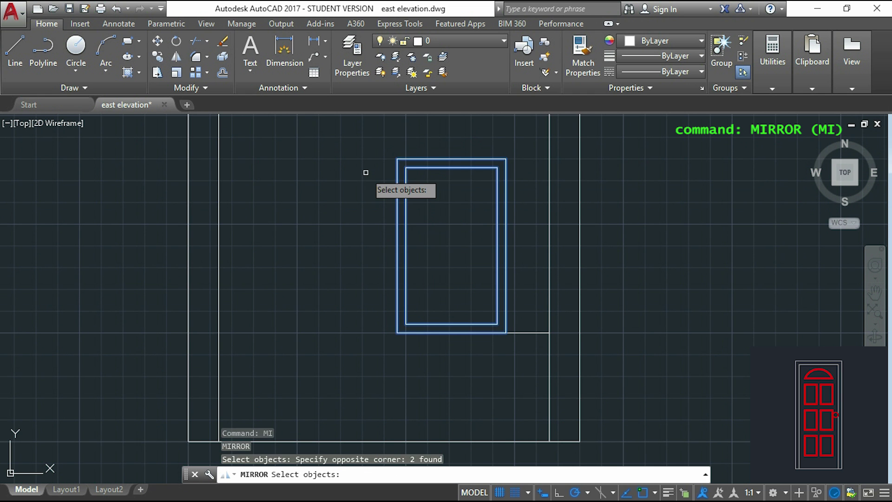
key("Return")
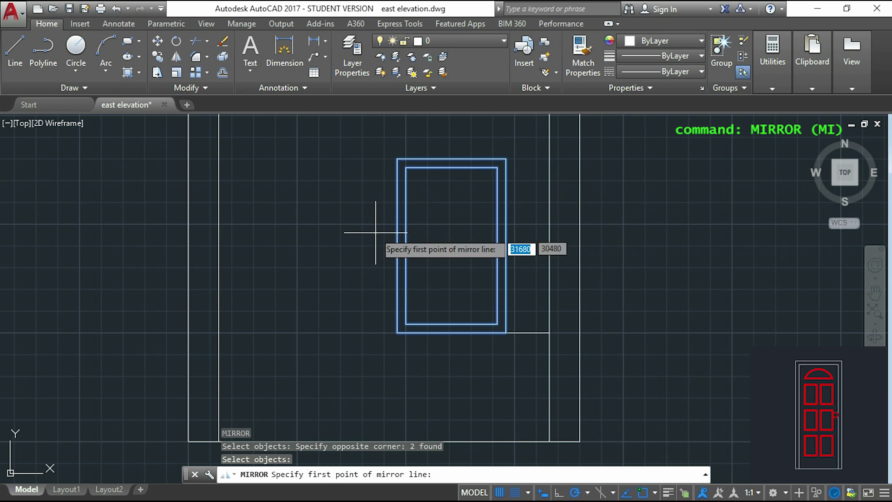
middle_click_drag(376, 244, 438, 204)
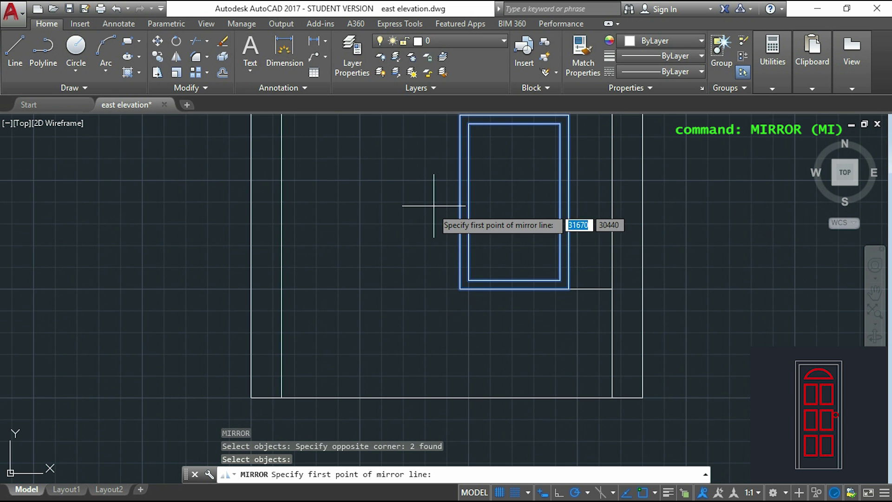
left_click(447, 398)
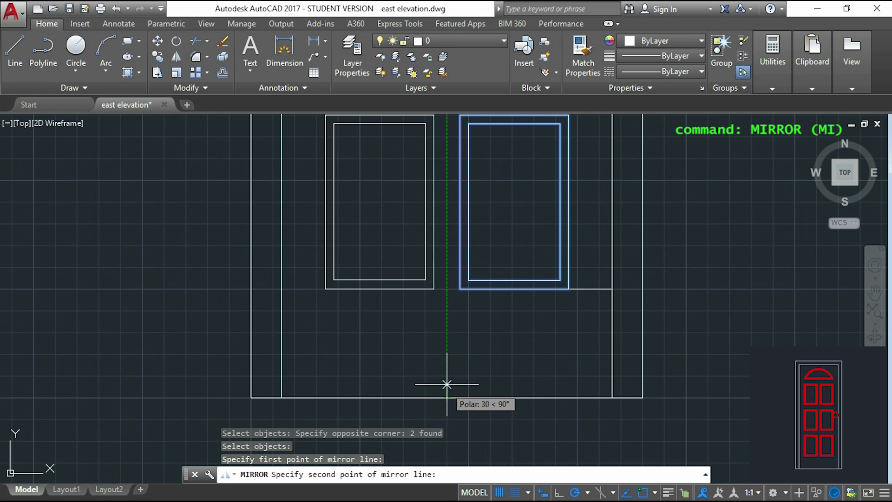
left_click(447, 349)
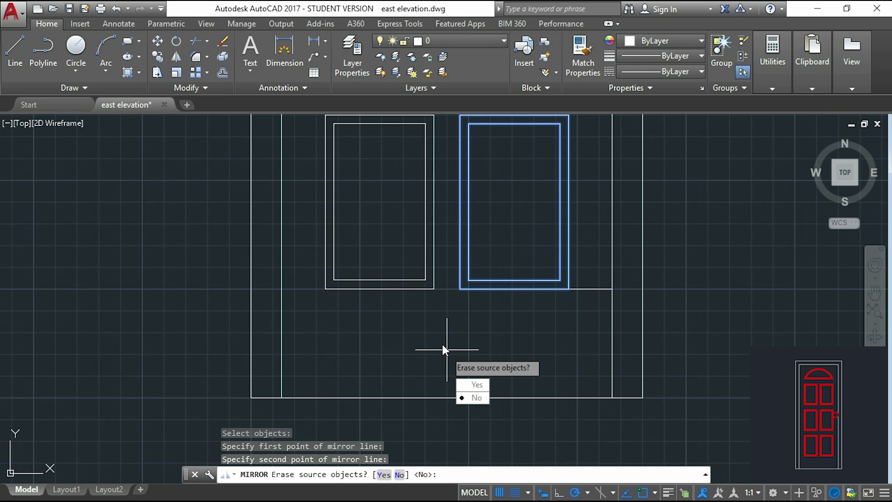
key("Return")
Step: Copy both panels upward from the right panel's lower right corner as an array of 3 items, leaving 100 between the rows
scroll(438, 334, "down", 4)
middle_click_drag(437, 311, 438, 255)
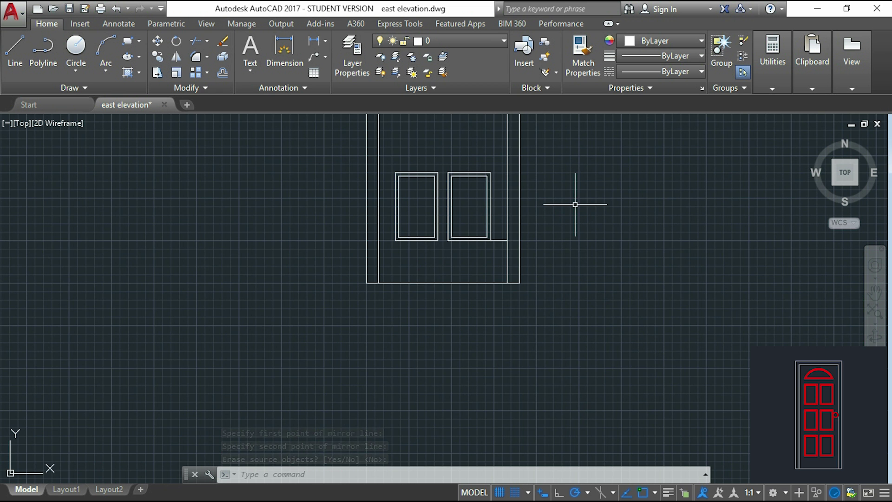
scroll(575, 205, "down", 6)
middle_click_drag(575, 205, 431, 207)
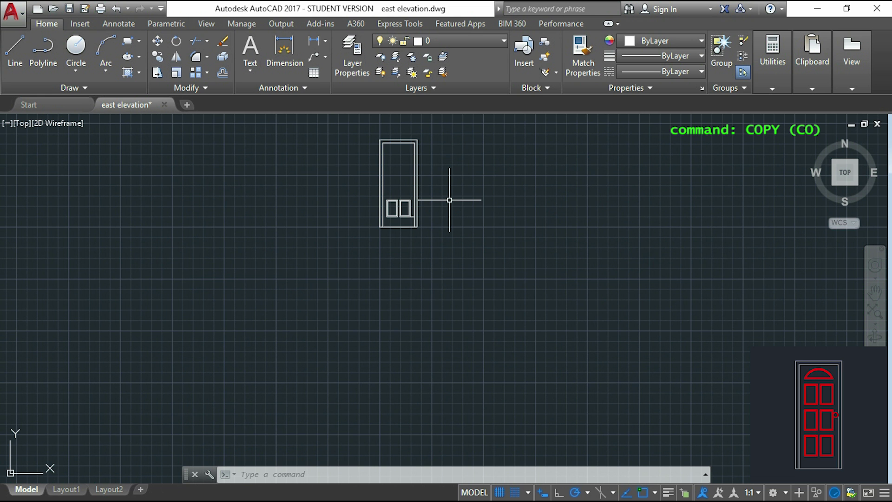
type("CO")
key("Return")
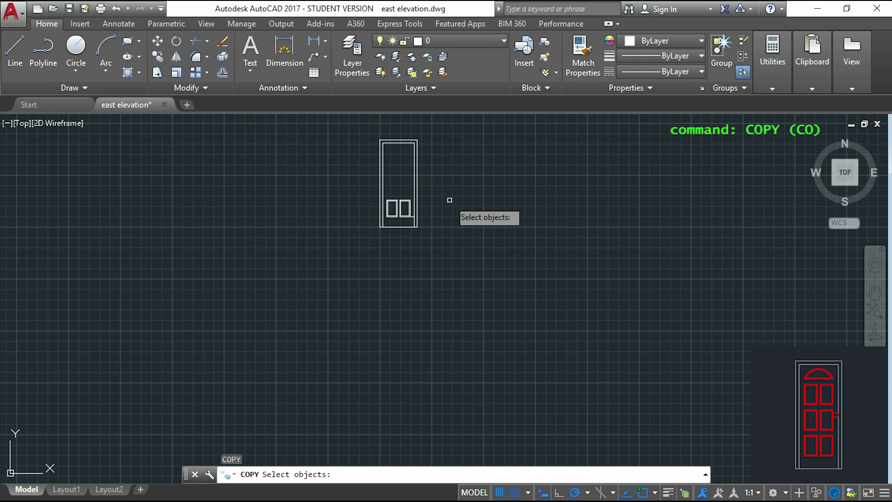
scroll(435, 186, "up", 2)
scroll(383, 204, "up", 2)
left_click(347, 311)
left_click(294, 226)
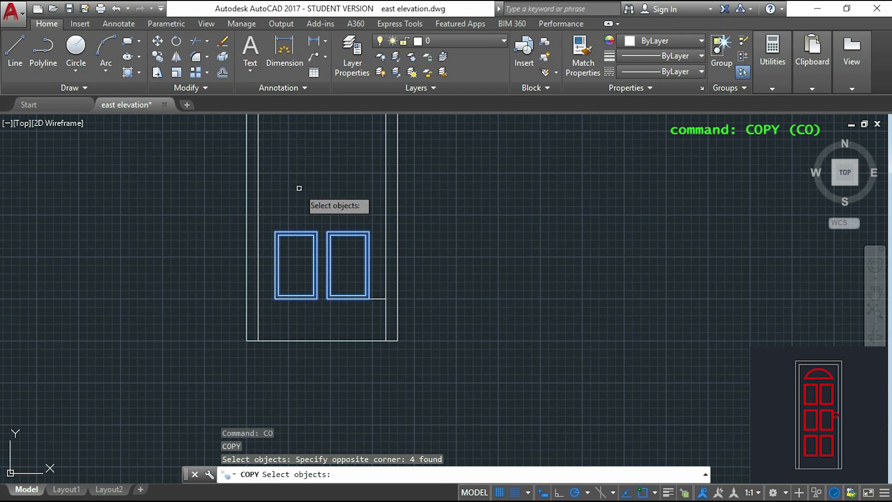
key("Return")
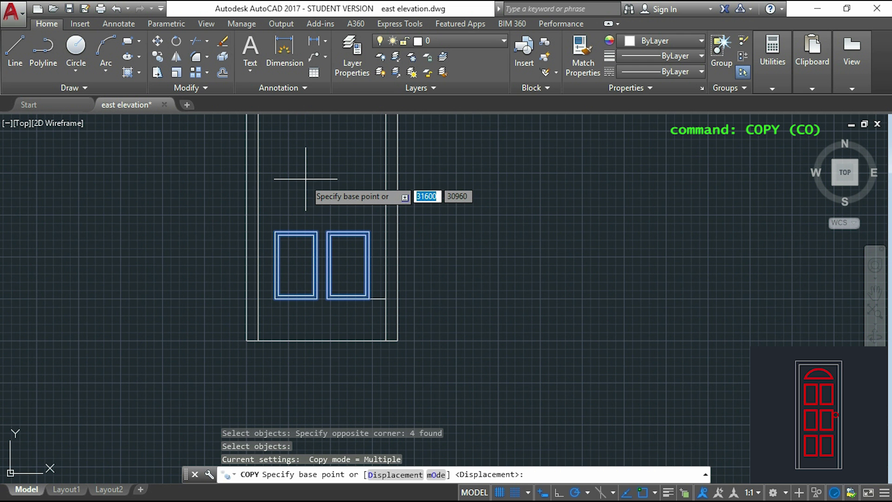
scroll(373, 305, "up", 4)
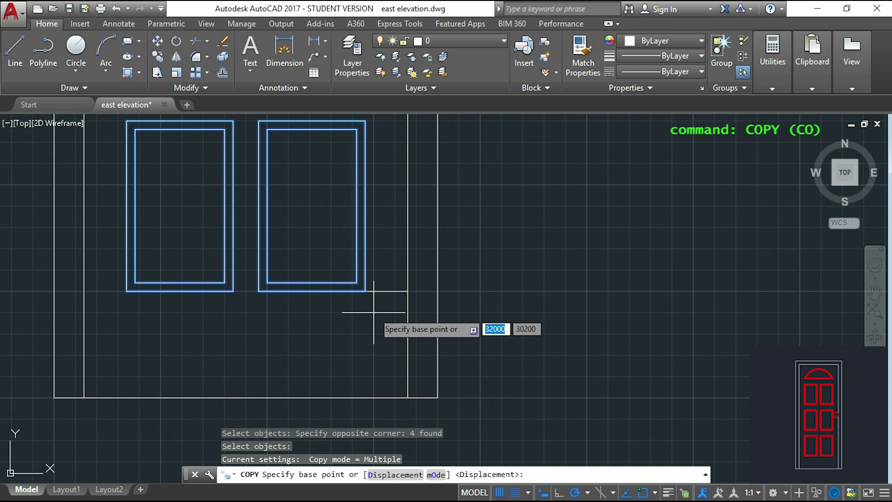
left_click(365, 291)
middle_click_drag(372, 279, 426, 229)
scroll(419, 241, "down", 6)
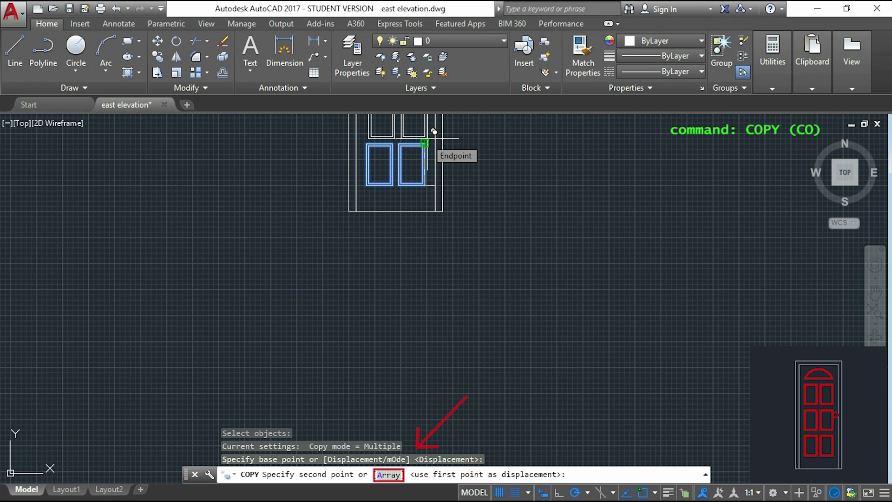
type("a")
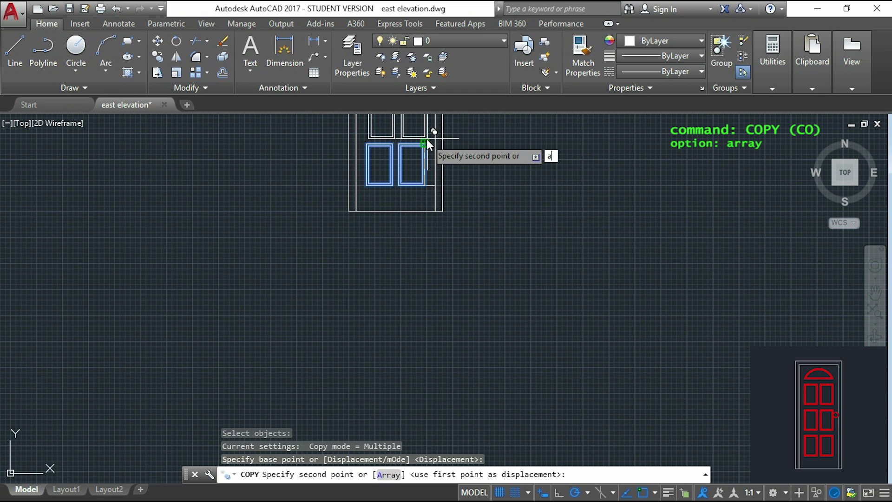
key("Return")
middle_click_drag(426, 138, 425, 157)
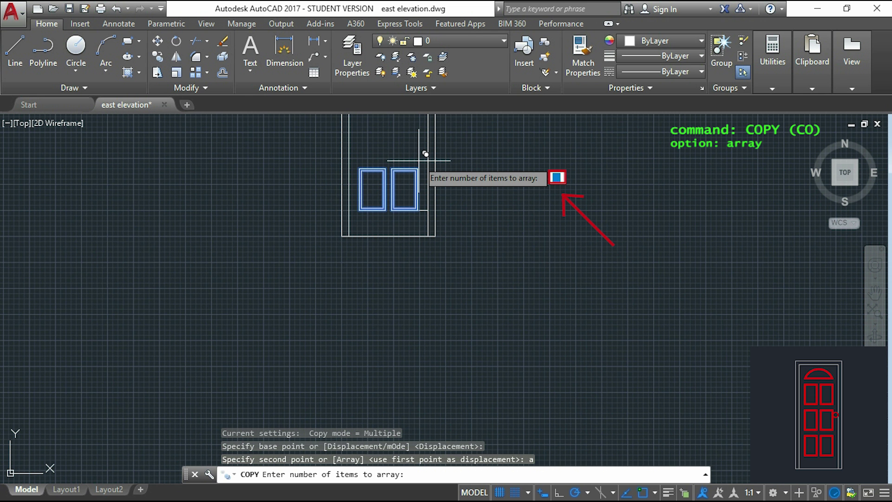
key("Return")
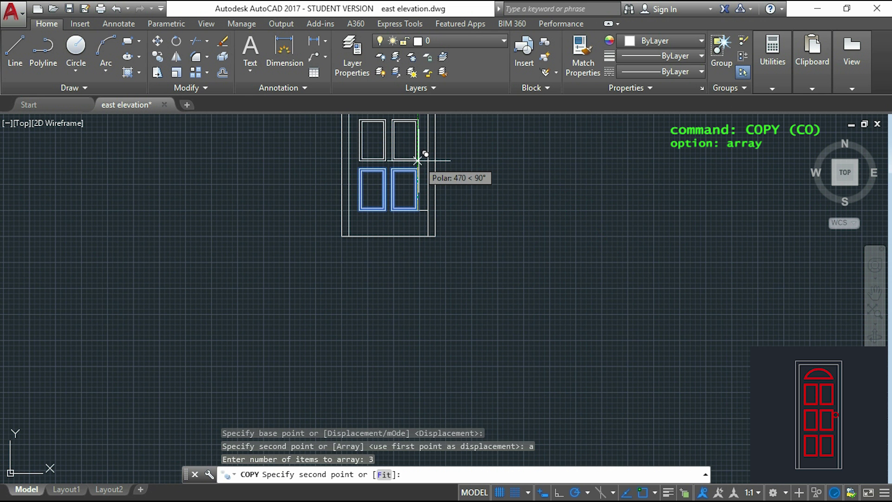
scroll(424, 175, "down", 3)
scroll(398, 195, "up", 2)
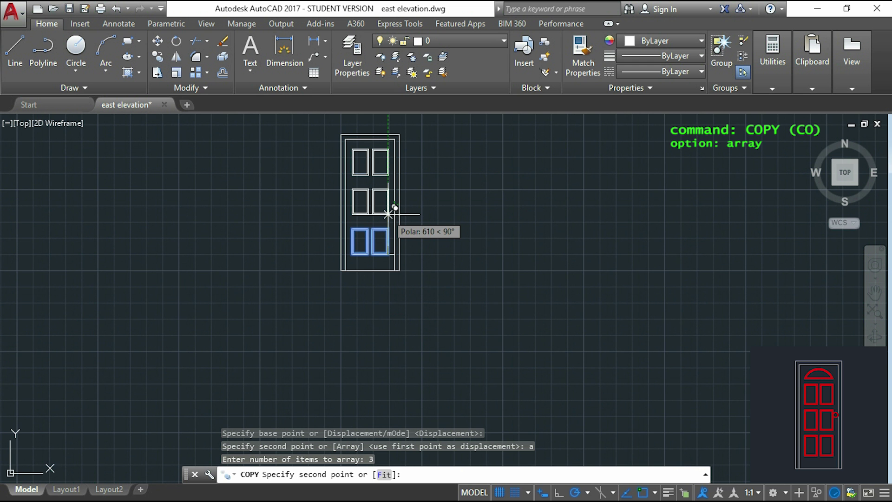
scroll(390, 212, "up", 6)
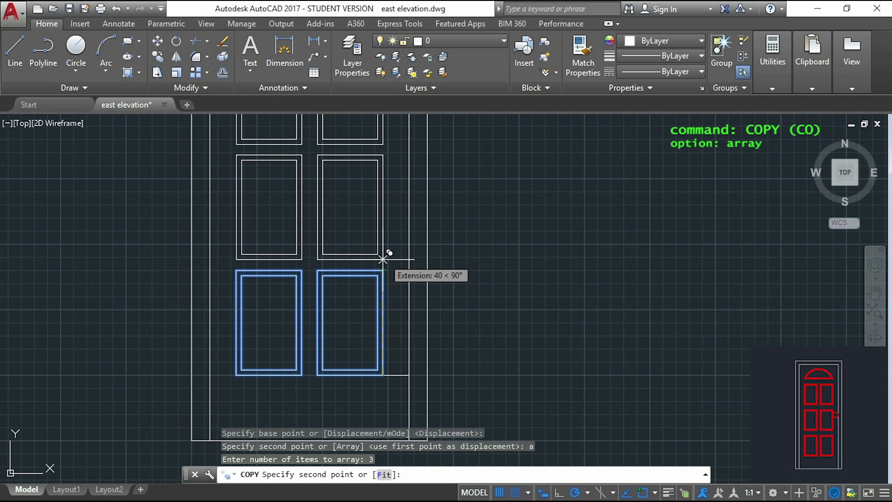
type("100")
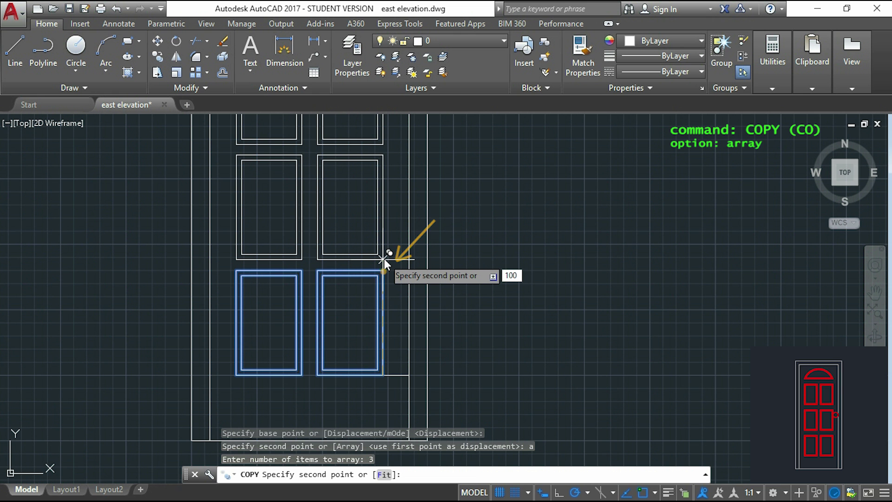
key("Return")
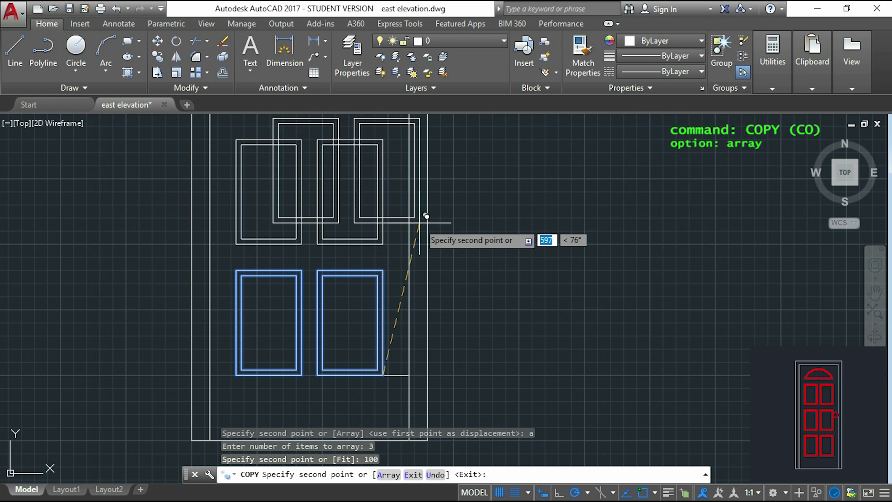
scroll(532, 204, "down", 2)
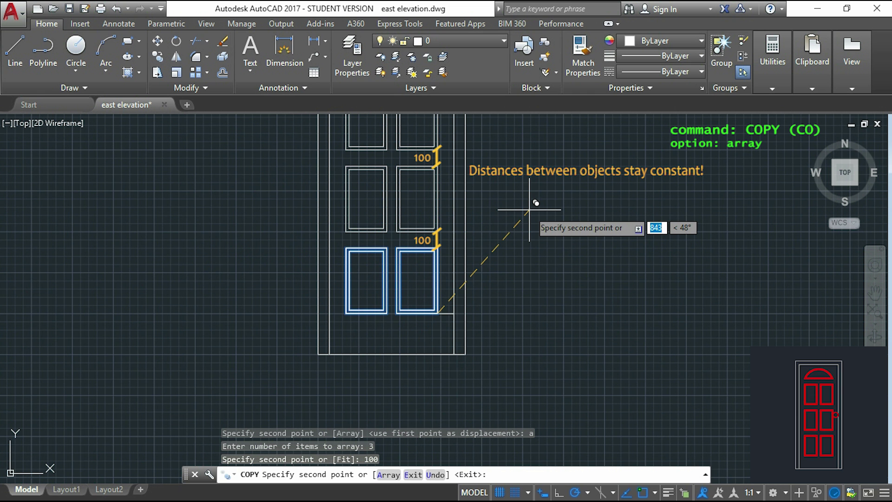
scroll(529, 210, "down", 2)
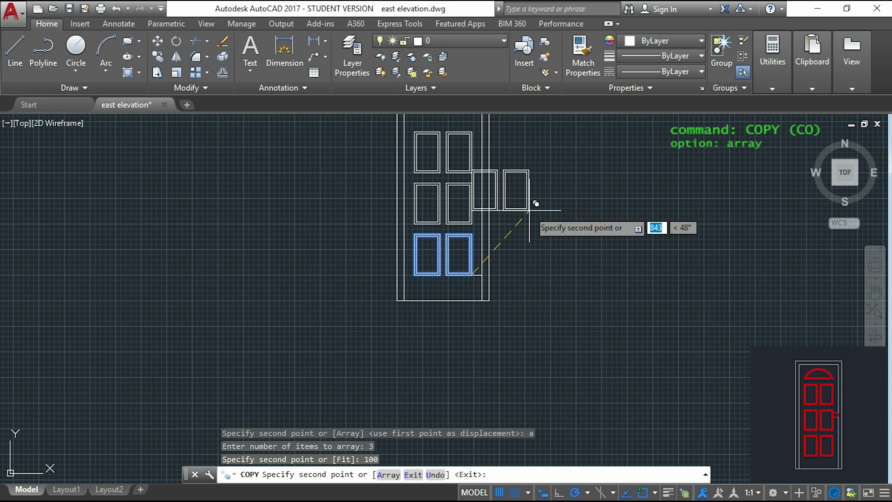
key("Escape")
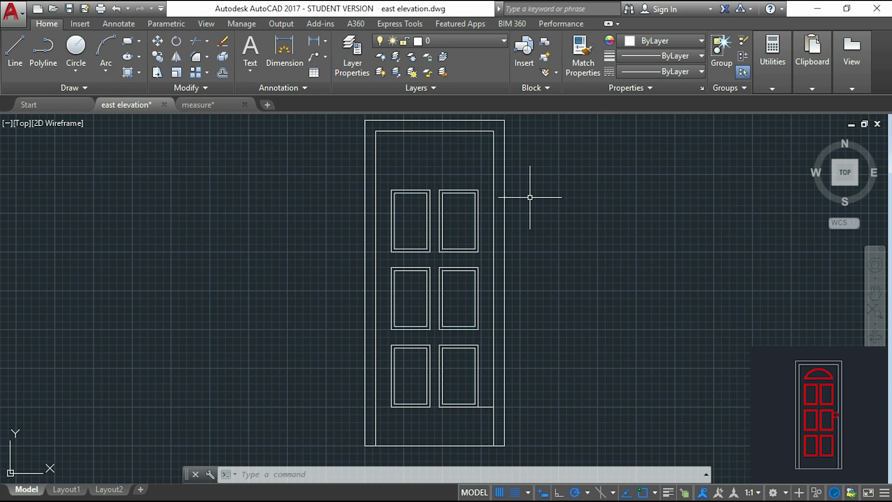
Step: Draw a horizontal line 560 long to the left, starting 100 above the outer upper right corner of the top right panel
type("l")
key("Return")
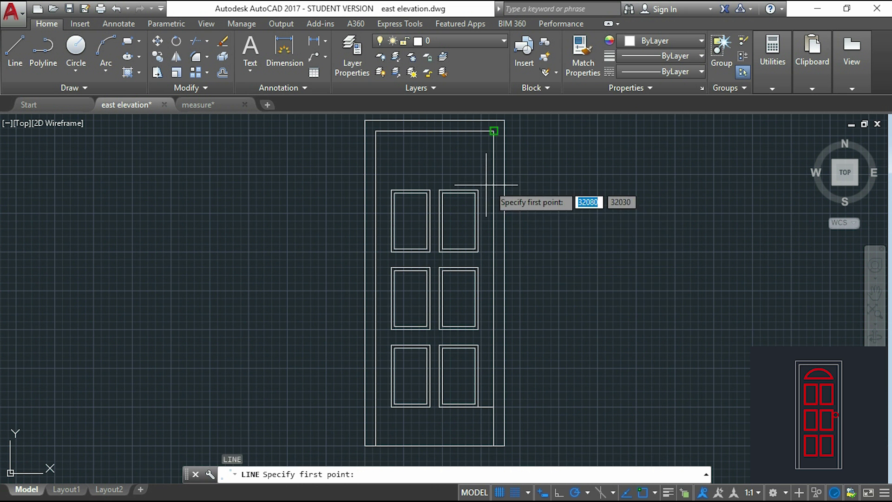
scroll(509, 186, "up", 5)
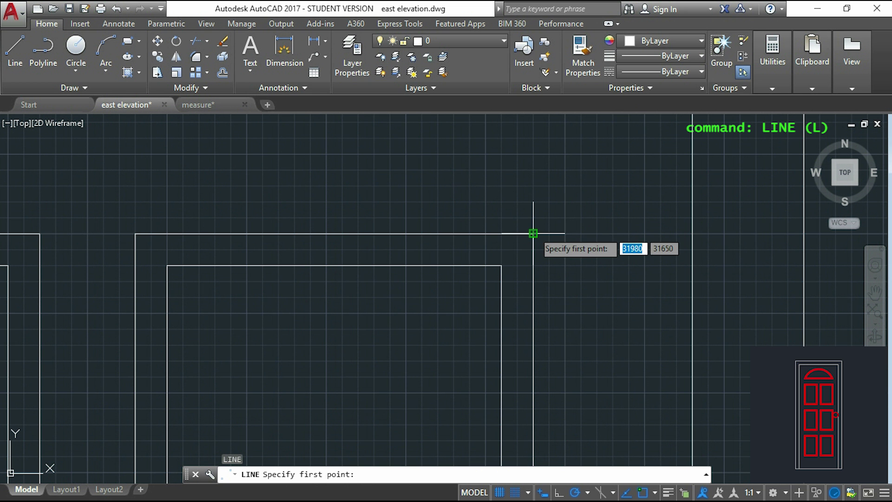
type("100")
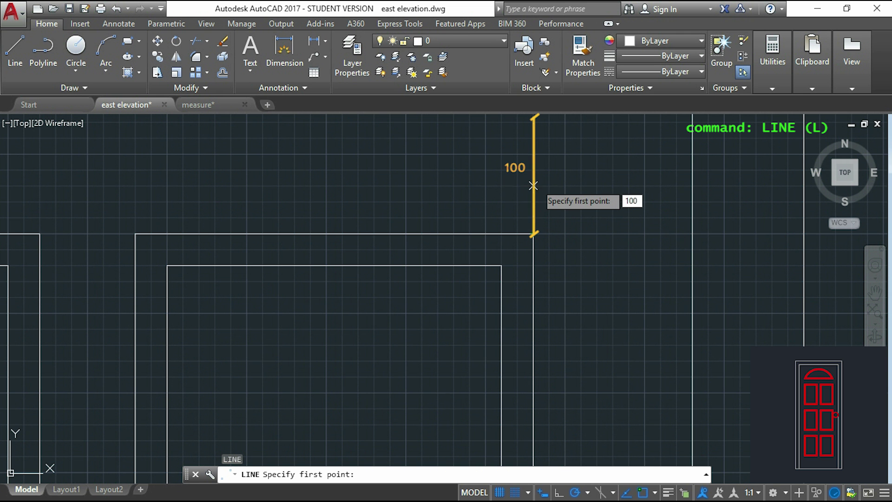
key("Return")
scroll(520, 139, "down", 3)
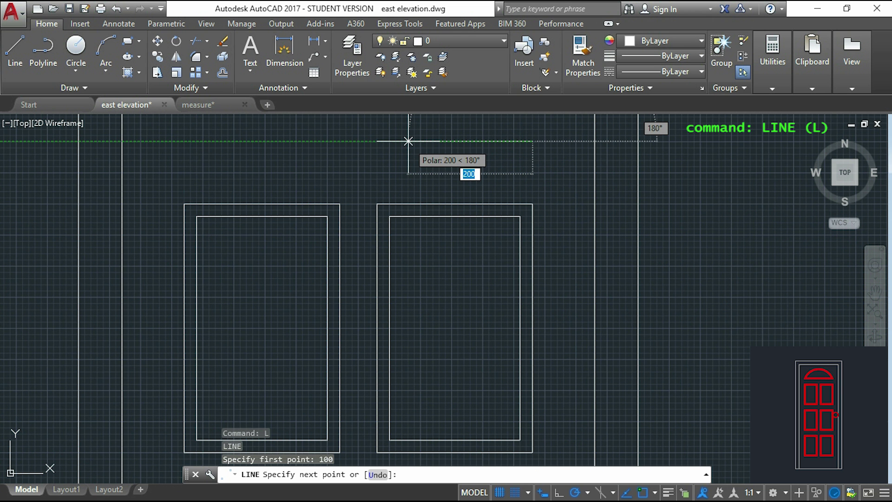
type("560")
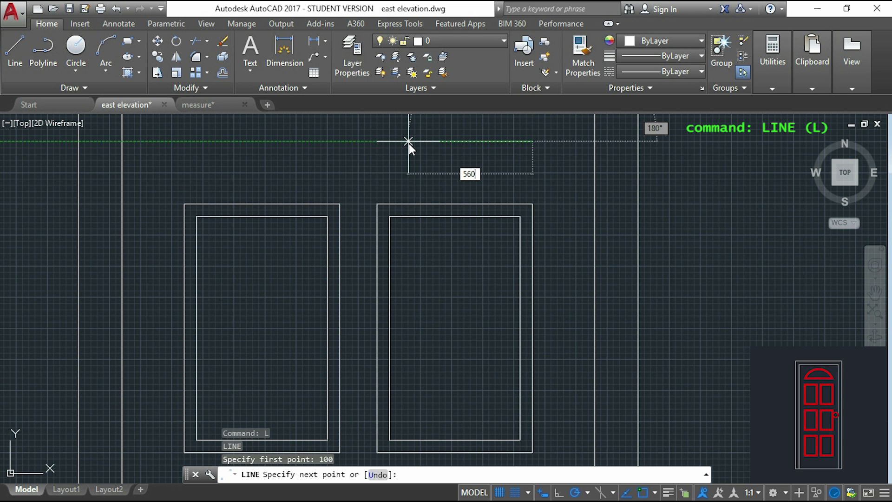
key("Return")
scroll(293, 149, "up", 3)
middle_click_drag(293, 129, 319, 228)
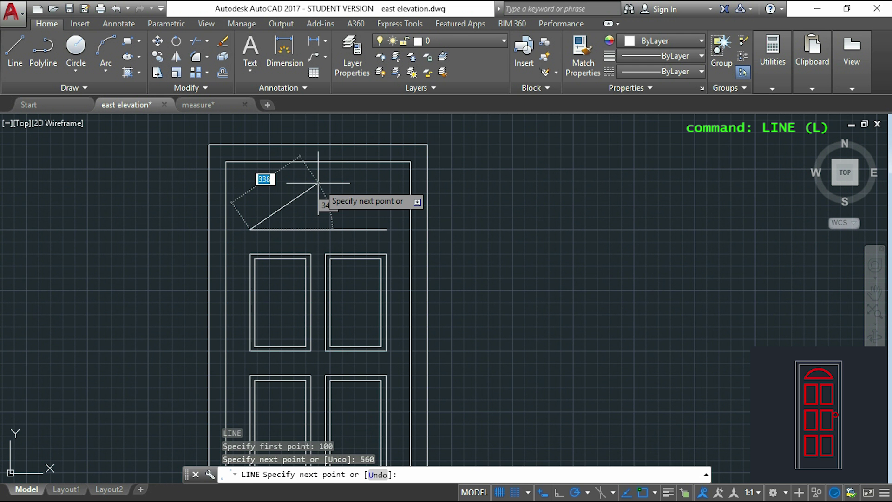
key("Escape")
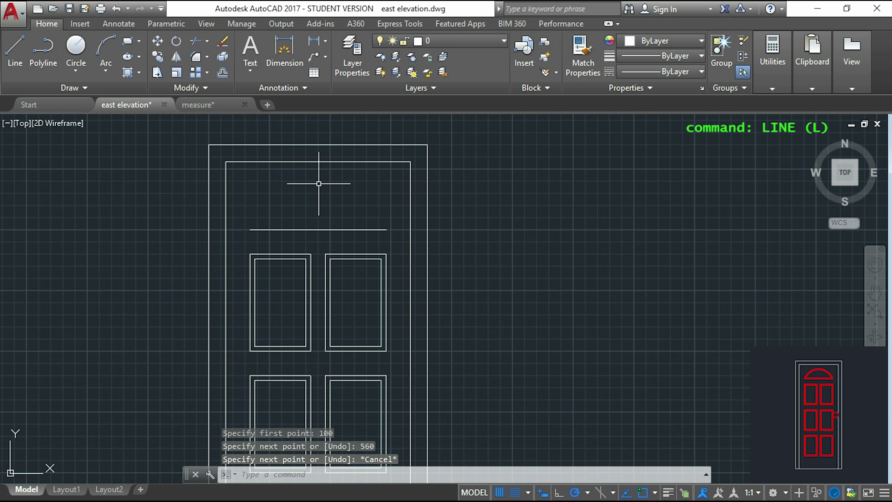
Step: Draw a vertical guide line 200 long upward from the midpoint of the 560 line above the panels
type("l")
key("Return")
scroll(320, 223, "up", 4)
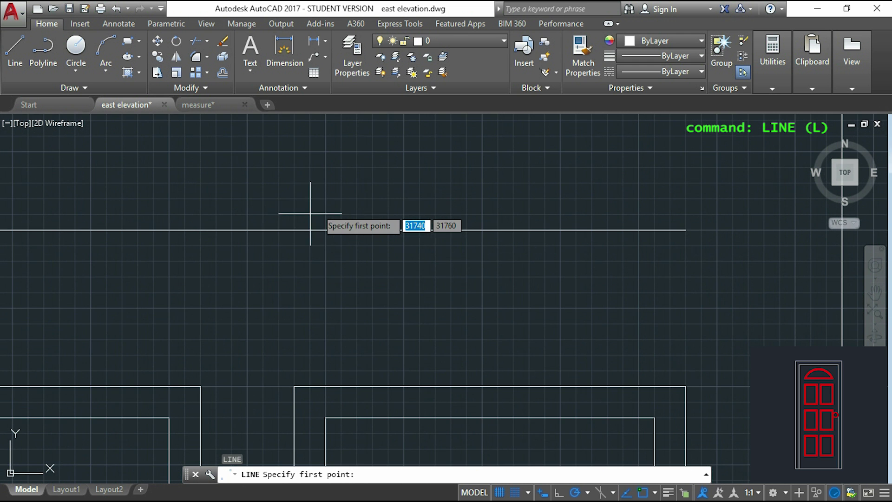
scroll(260, 229, "up", 3)
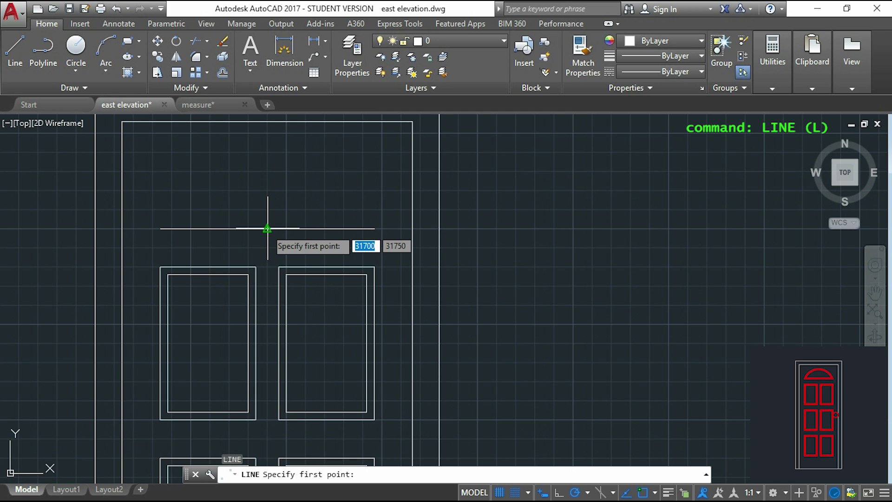
left_click(267, 228)
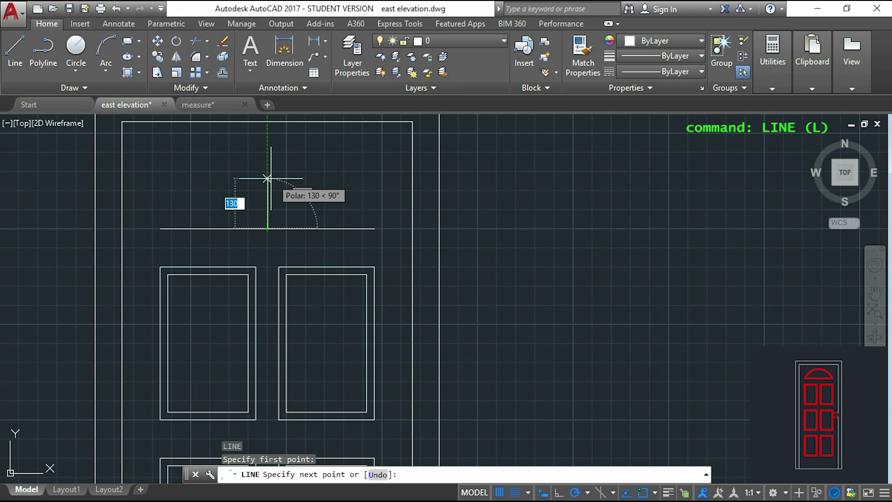
type("200")
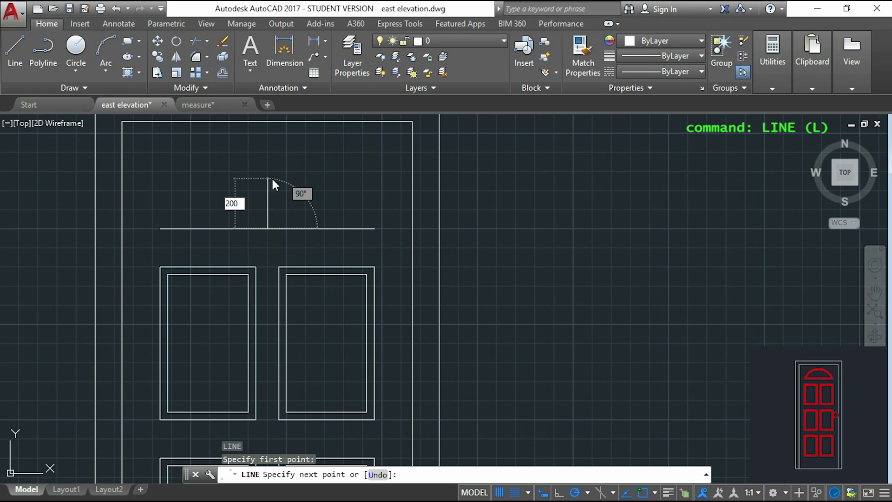
key("Return")
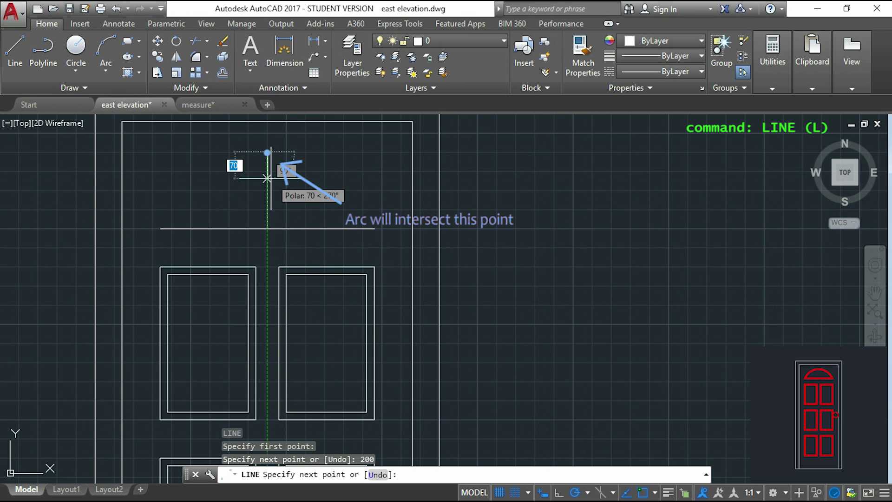
key("Escape")
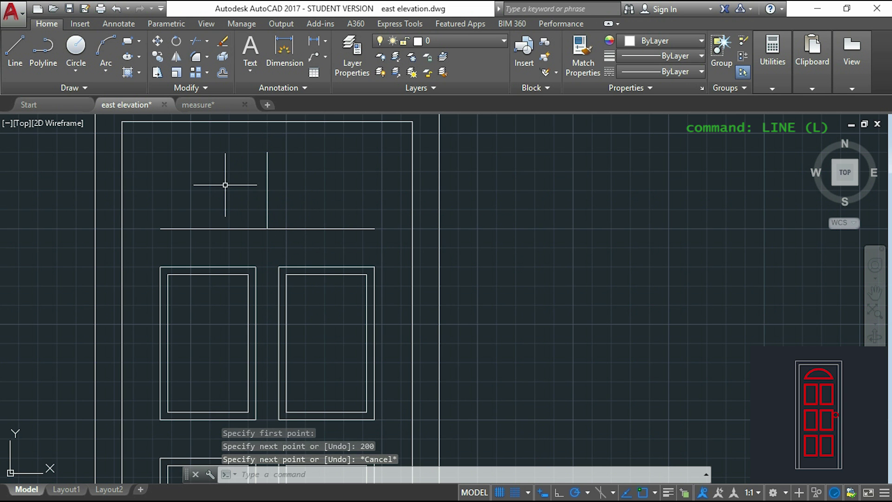
Step: Draw a three-point arc from the base line's left end through the vertical guide's top to its right end, and delete the guide
left_click(104, 68)
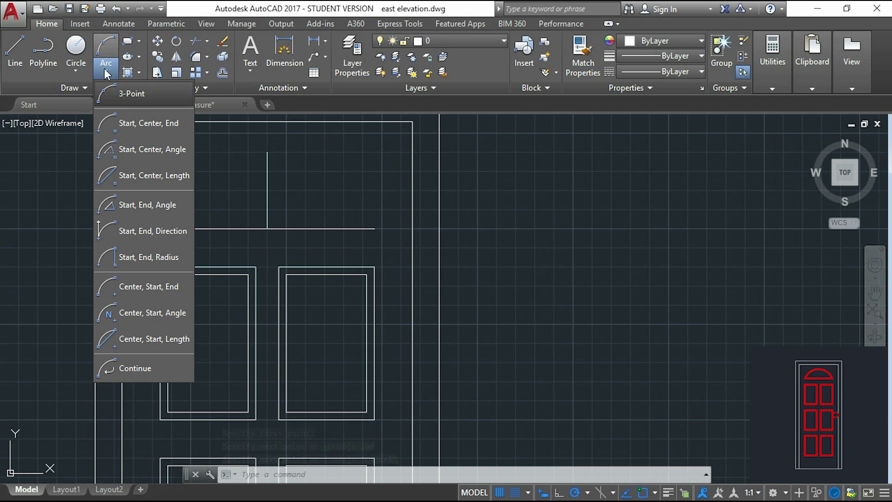
left_click(139, 95)
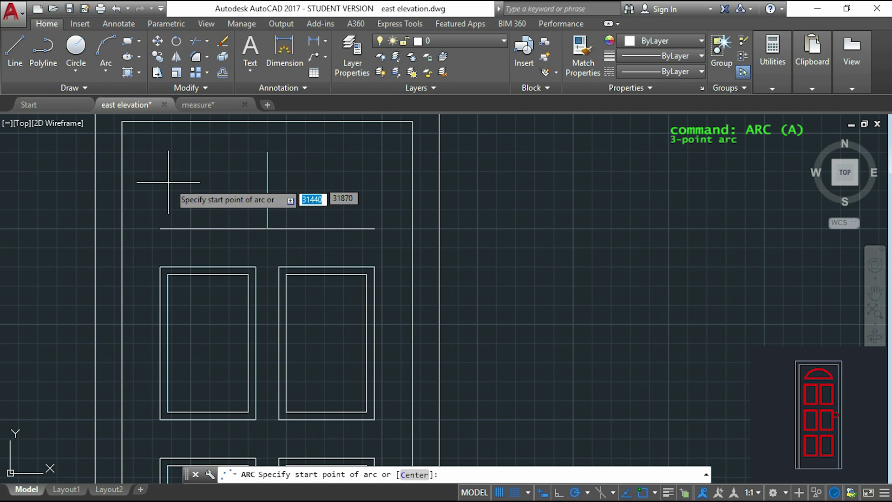
left_click(160, 228)
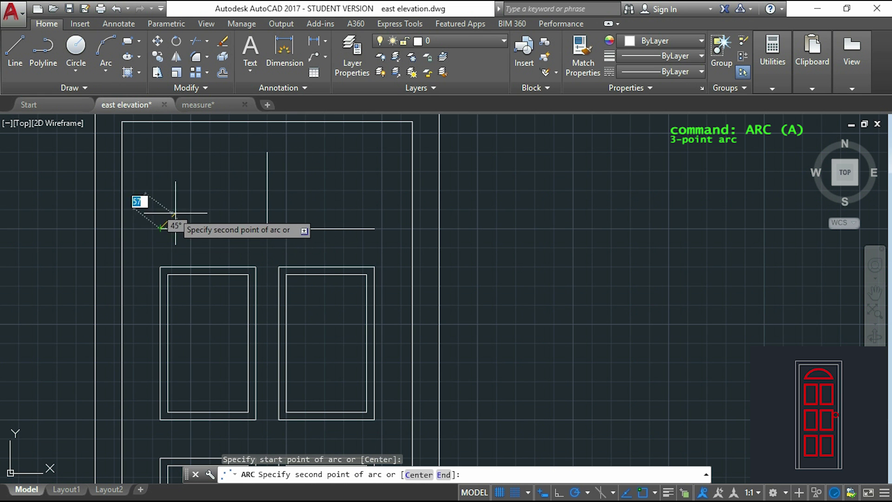
left_click(267, 152)
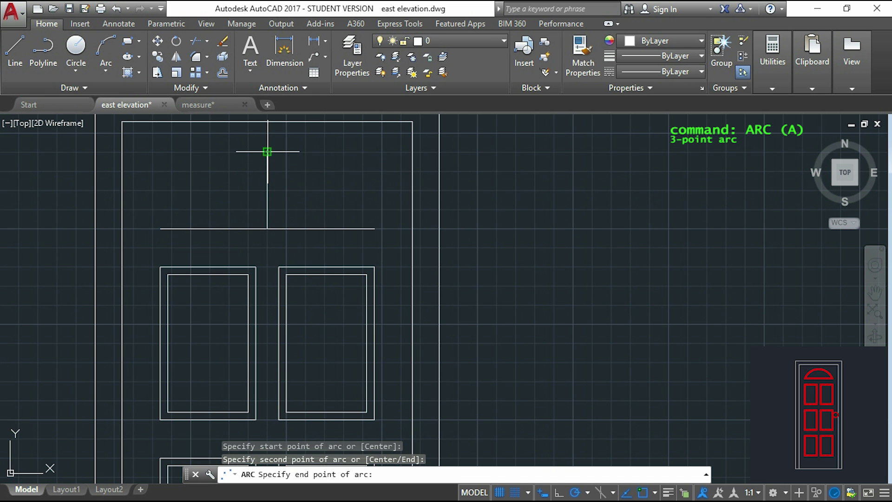
left_click(373, 228)
middle_click_drag(379, 192, 437, 174)
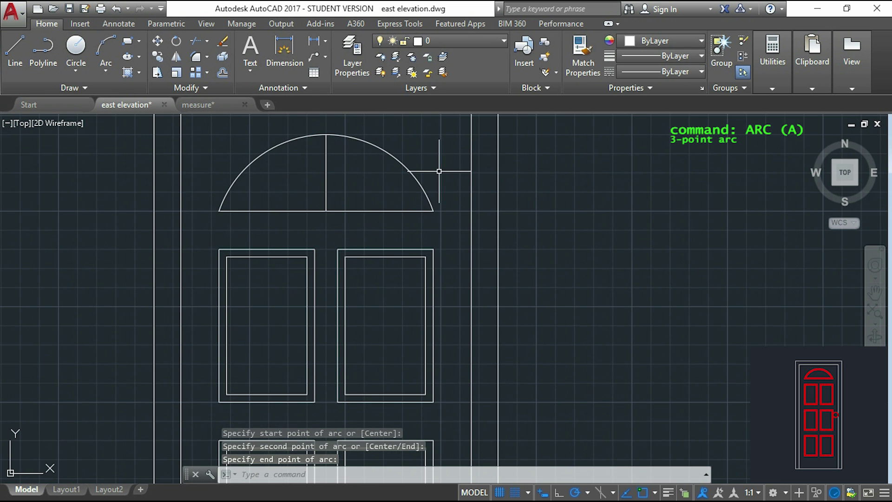
left_click(326, 175)
key("Delete")
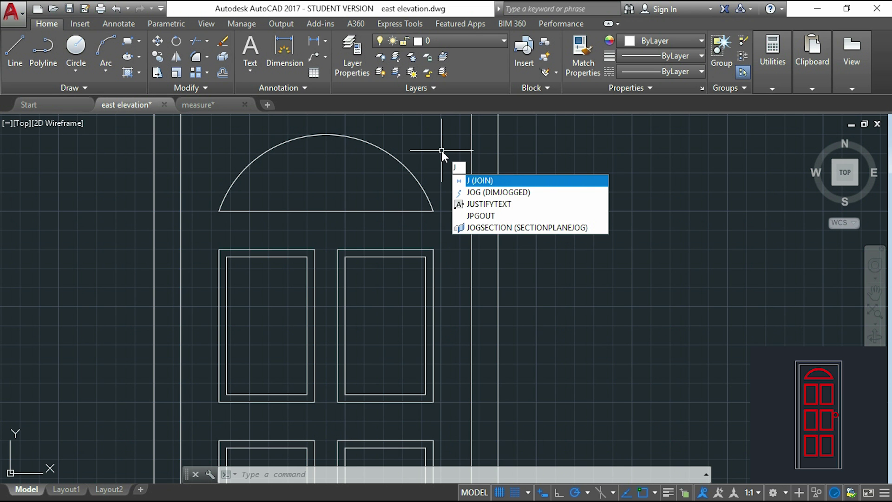
Step: Join the arc and its horizontal base line into a single polyline
key("Return")
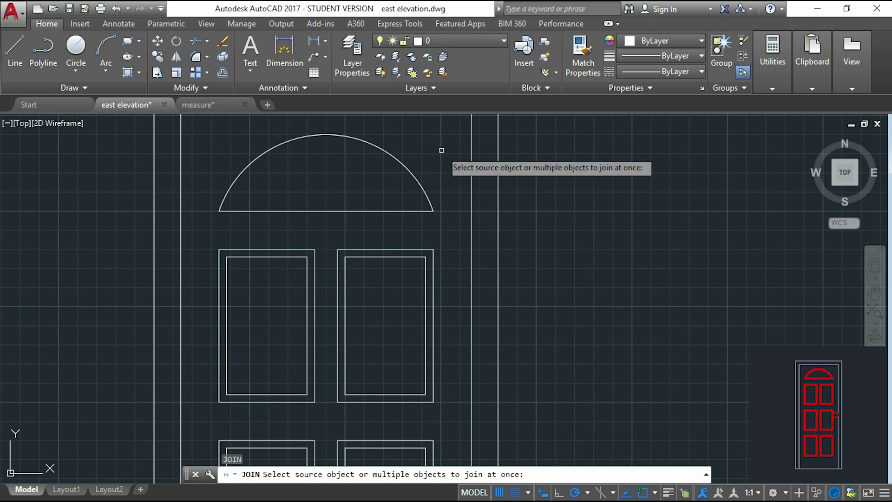
left_click(401, 162)
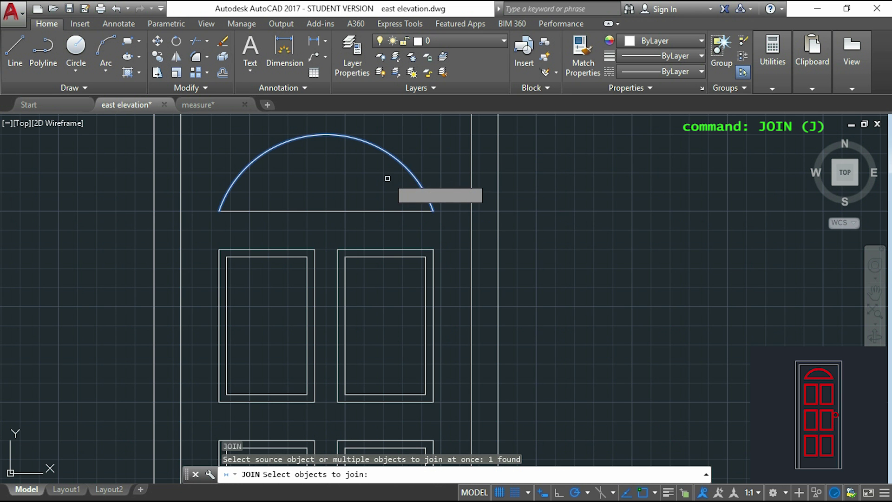
left_click(382, 212)
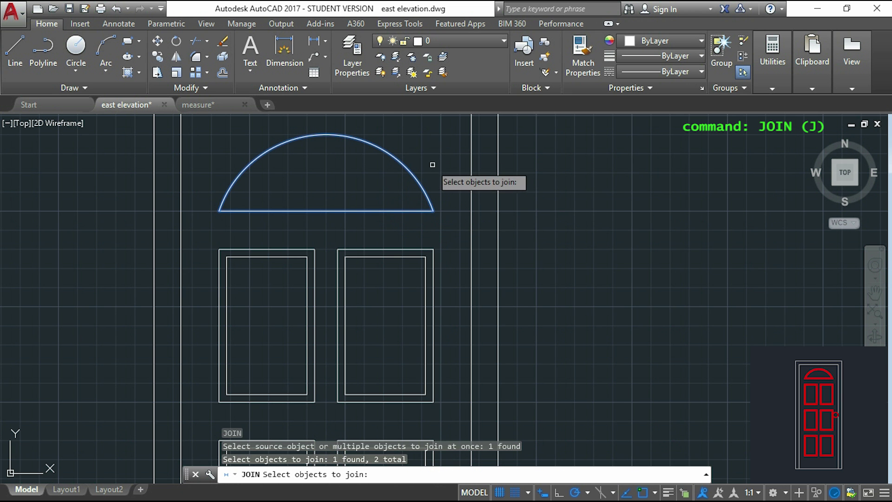
key("Return")
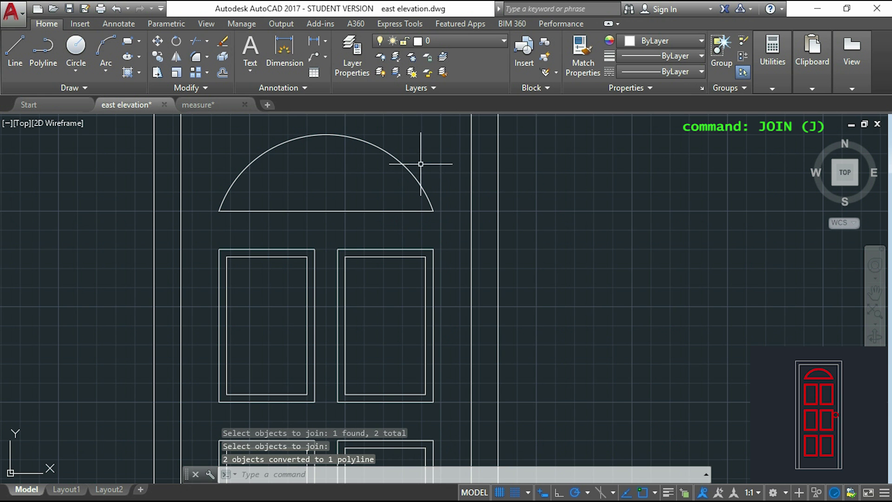
mouse_move(407, 168)
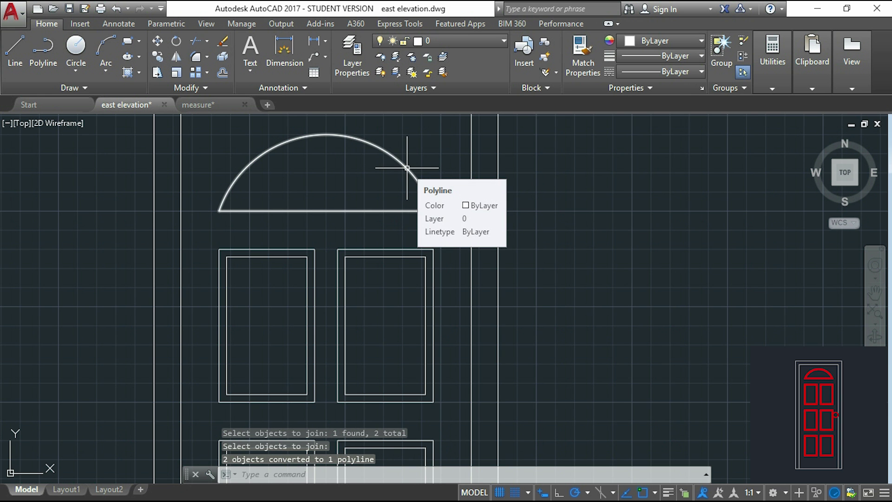
Step: Offset the joined arch outline inward by 20
type("o")
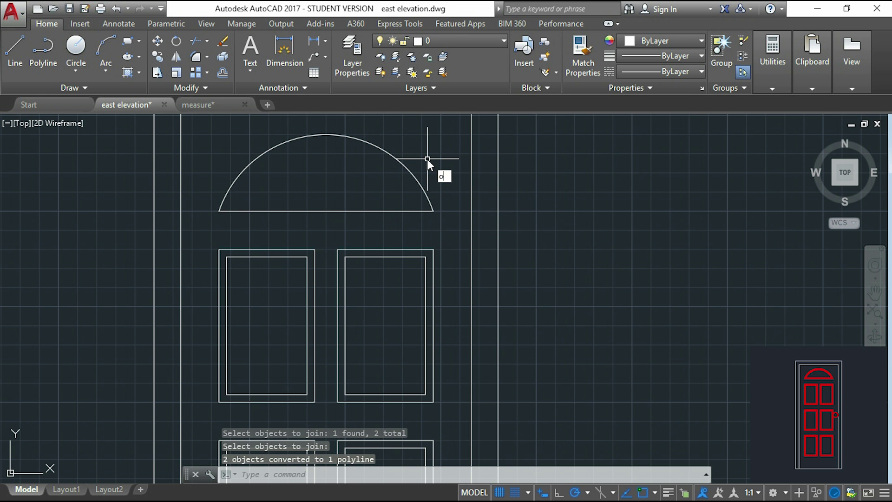
key("Return")
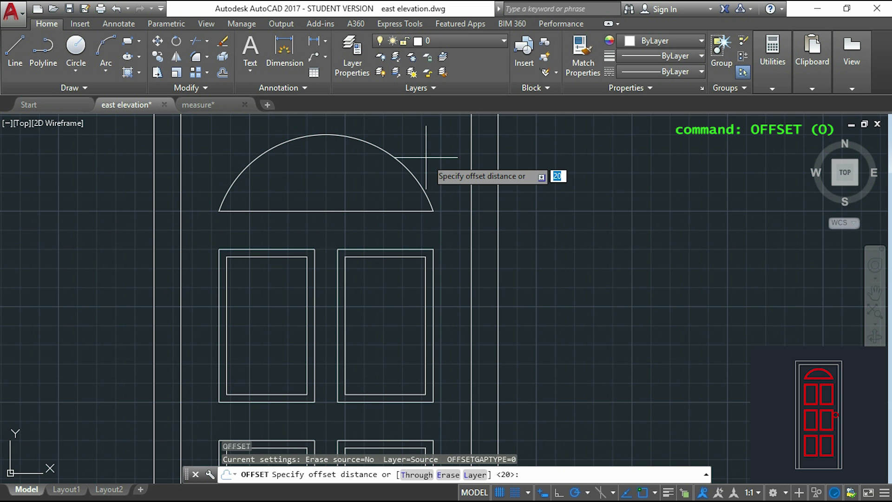
key("Return")
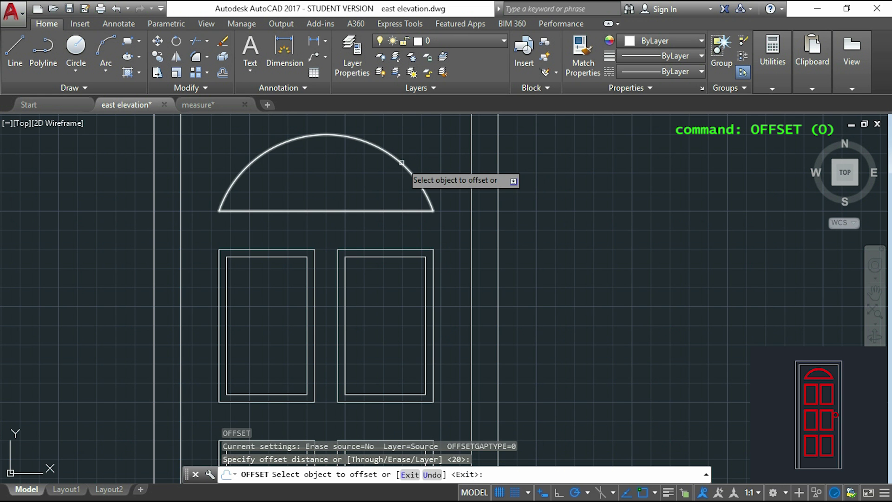
left_click(402, 161)
left_click(368, 176)
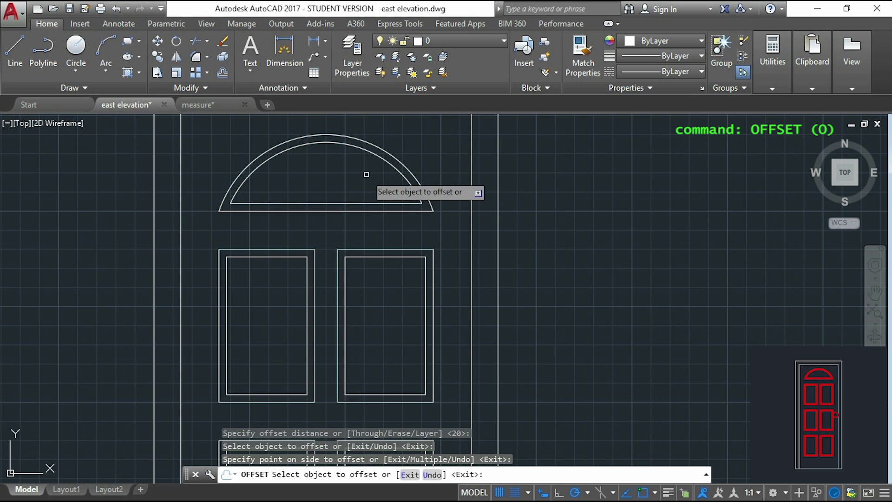
Step: Draw a horizontal guide line from 1050 above the base on the door's right inner frame edge to the middle panel's outer edge
scroll(441, 166, "down", 2)
scroll(440, 166, "down", 2)
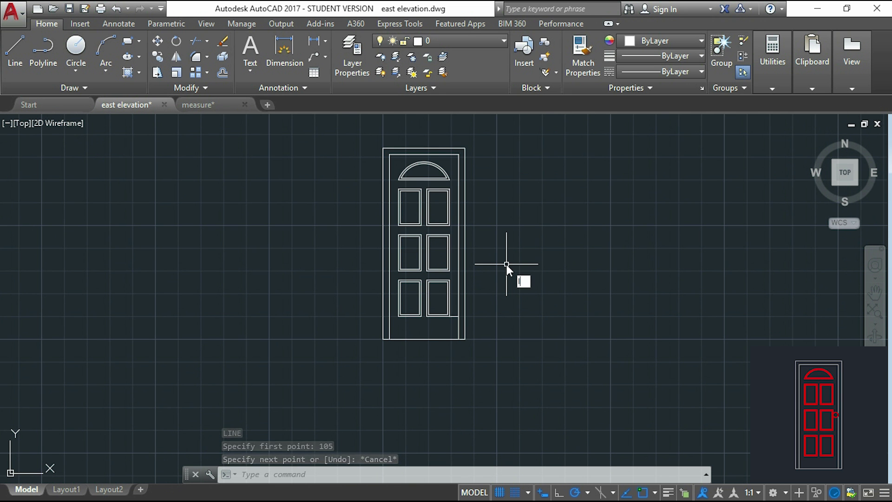
type("L")
key("Return")
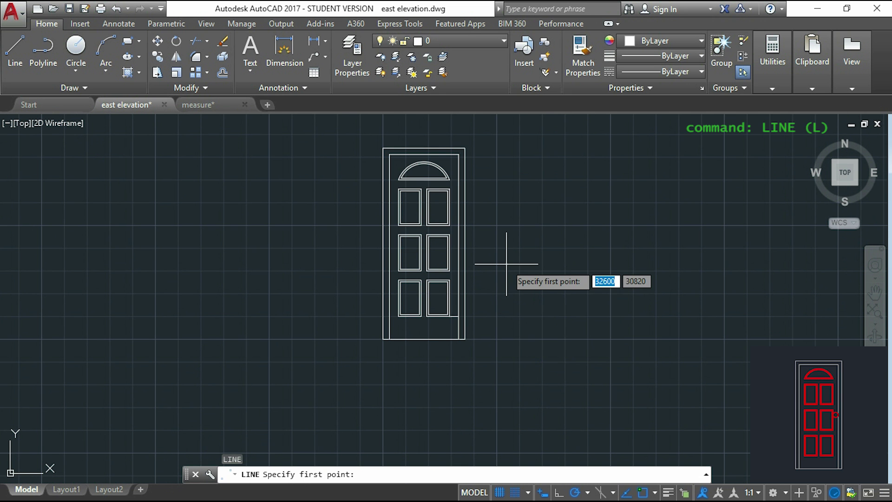
scroll(457, 338, "up", 6)
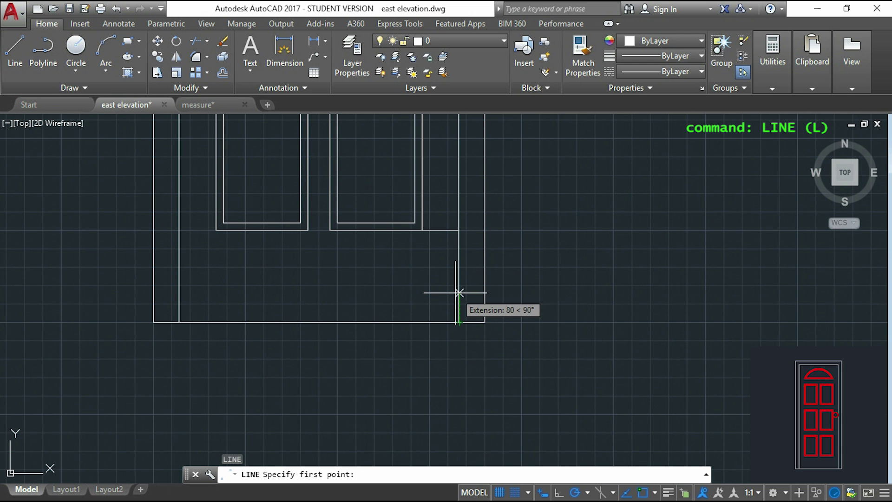
type("1050")
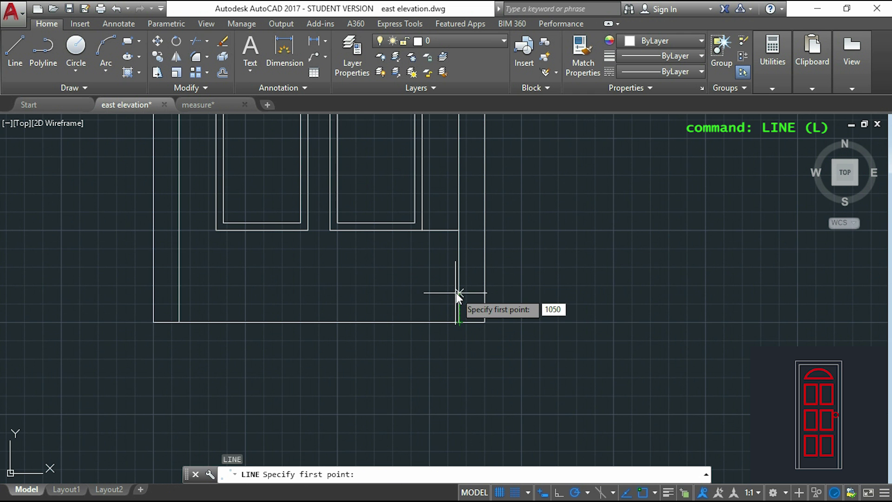
key("Return")
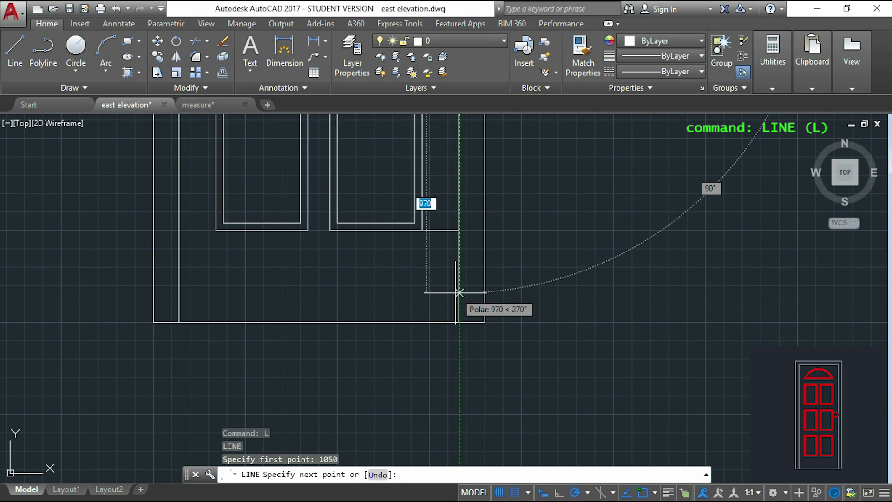
scroll(471, 293, "down", 4)
scroll(457, 148, "up", 2)
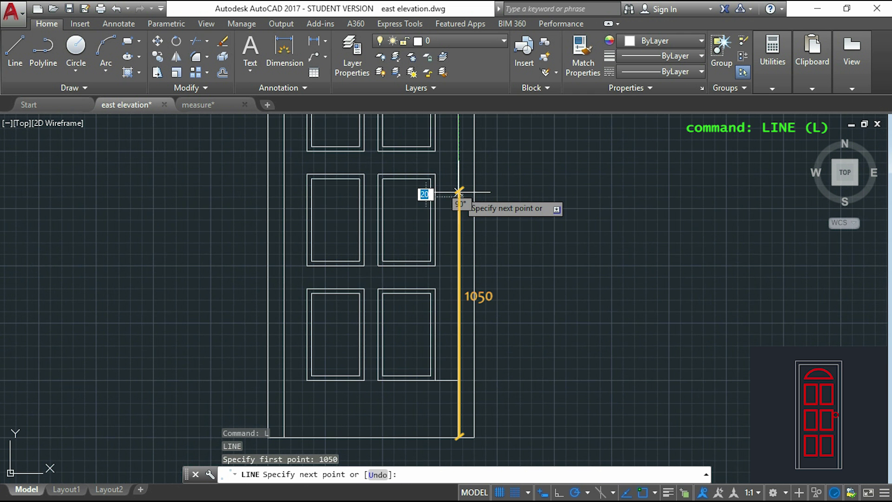
scroll(424, 193, "up", 4)
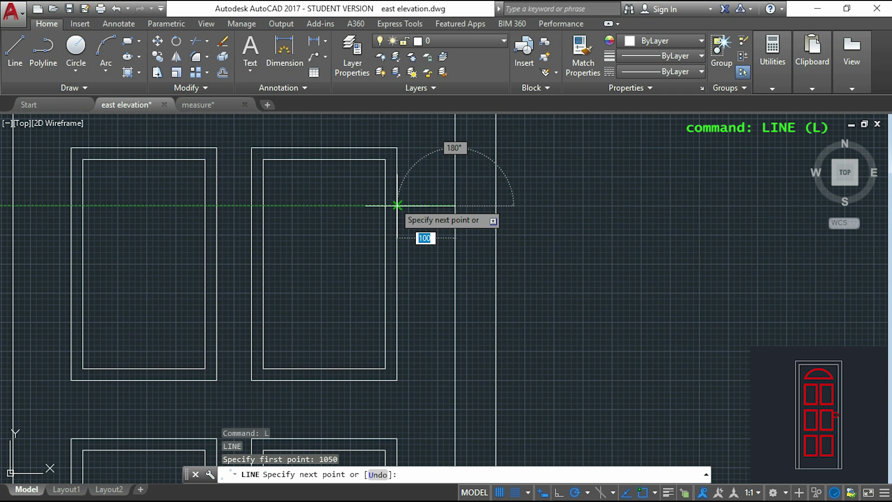
left_click(397, 205)
key("Escape")
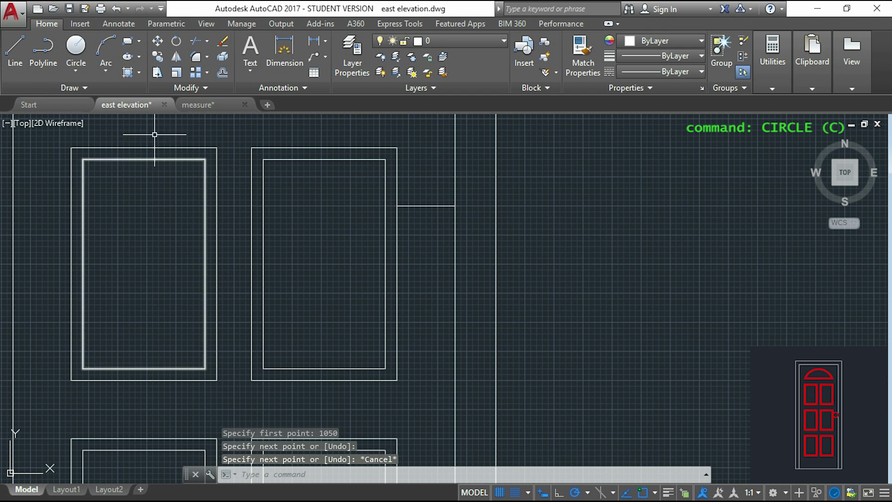
Step: Draw the door knob as a circle of radius 50 centred on the midpoint of the upper guide line
left_click(79, 49)
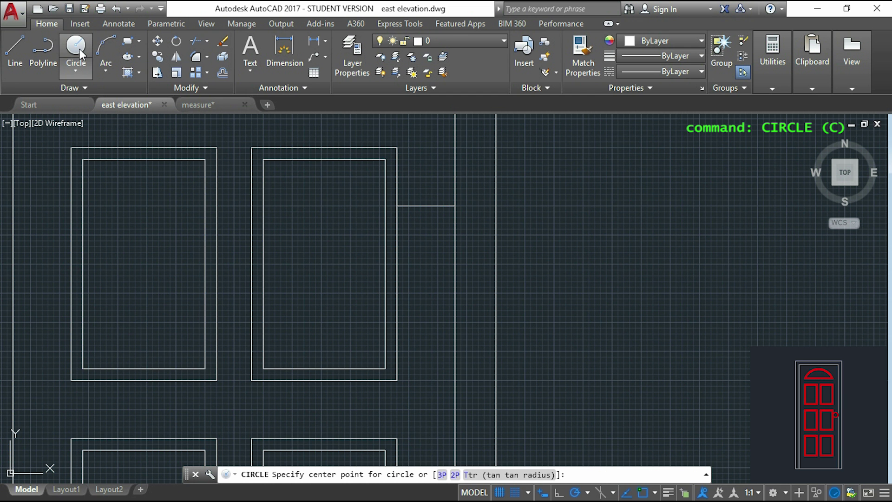
left_click(426, 205)
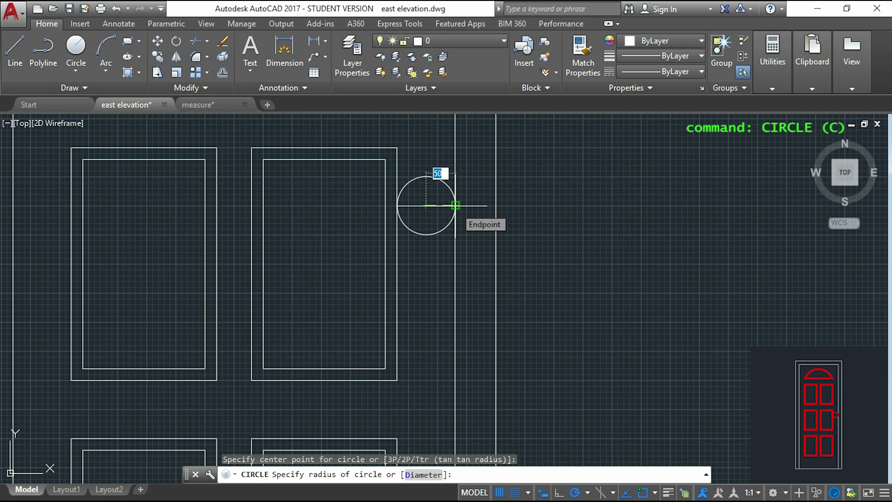
left_click(455, 206)
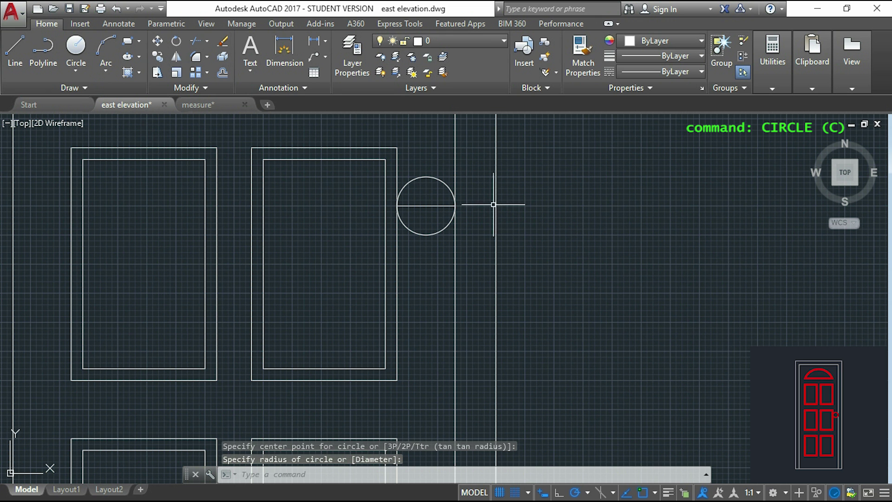
Step: Delete the horizontal guide line inside the knob circle and the one beside the lowest panel
scroll(542, 201, "down", 5)
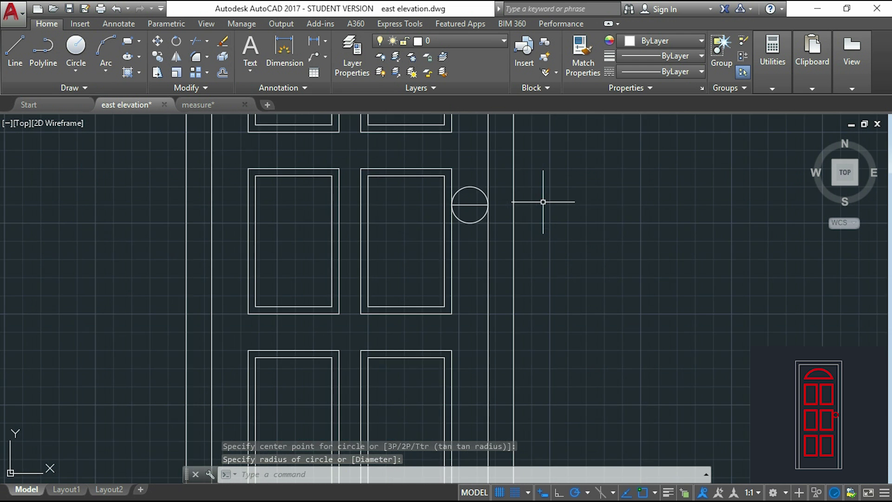
middle_click_drag(557, 193, 483, 219)
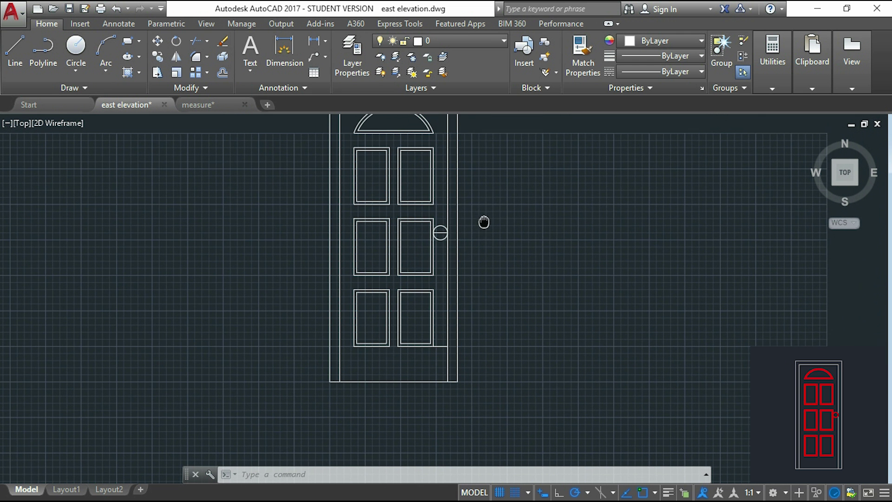
left_click(439, 232)
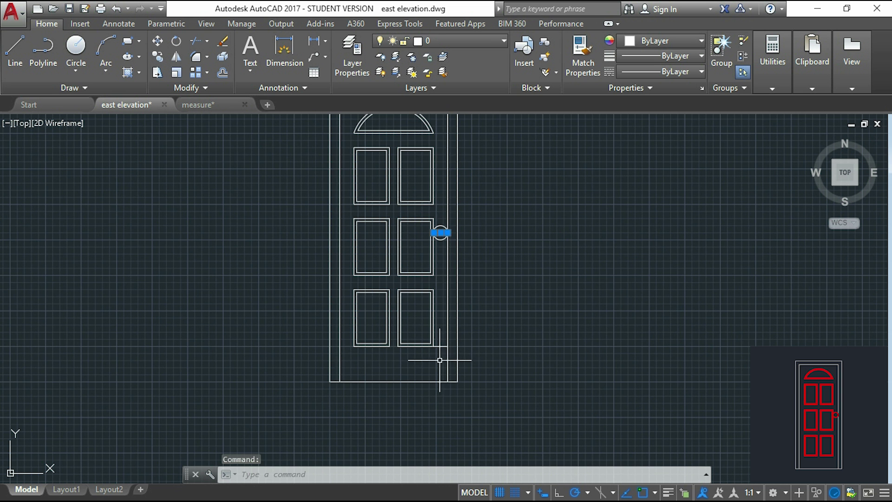
scroll(440, 355, "up", 2)
left_click(442, 342)
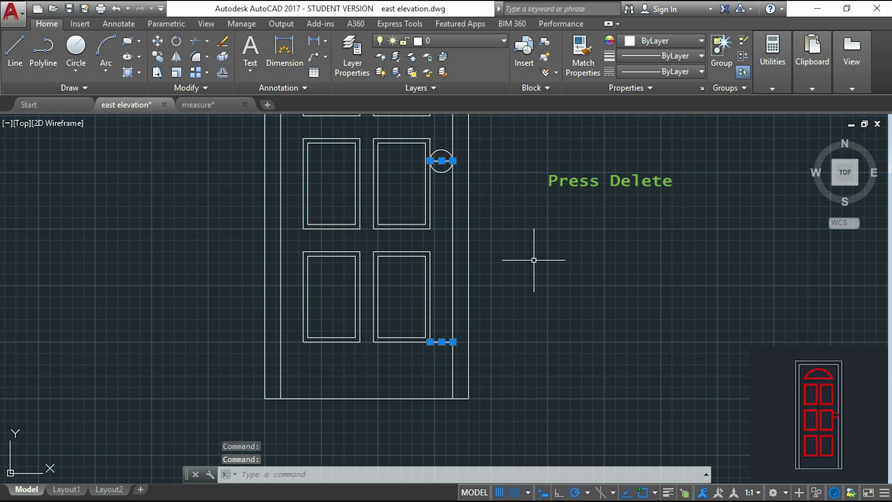
key("Delete")
scroll(531, 177, "down", 3)
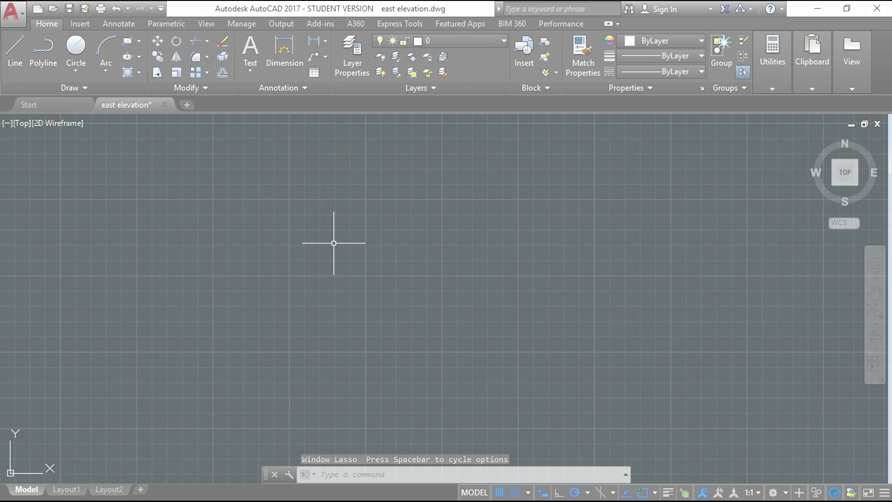
Step: Draw a 1500 by 1200 rectangle in an empty area as the window's outer frame
left_click_drag(332, 243, 334, 242)
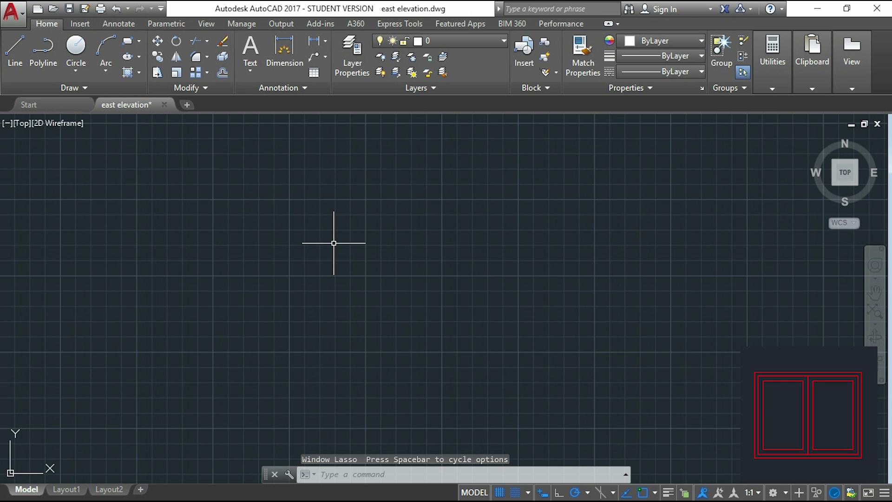
type("REC")
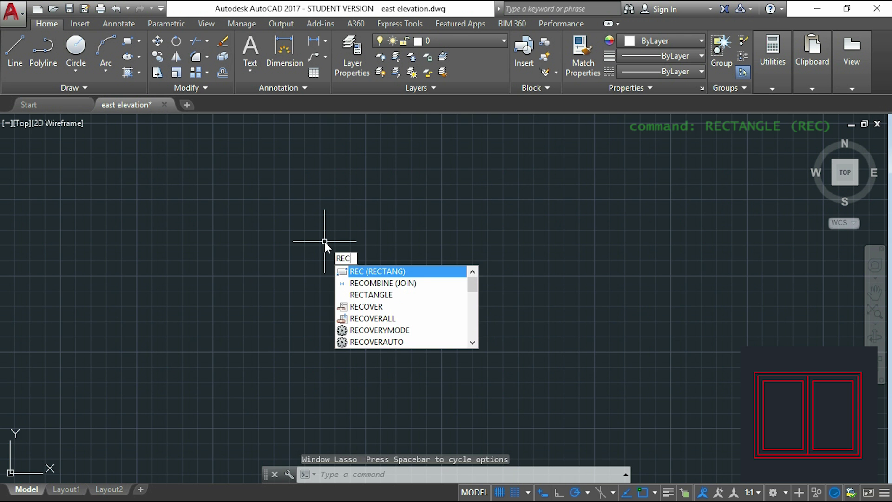
key("Return")
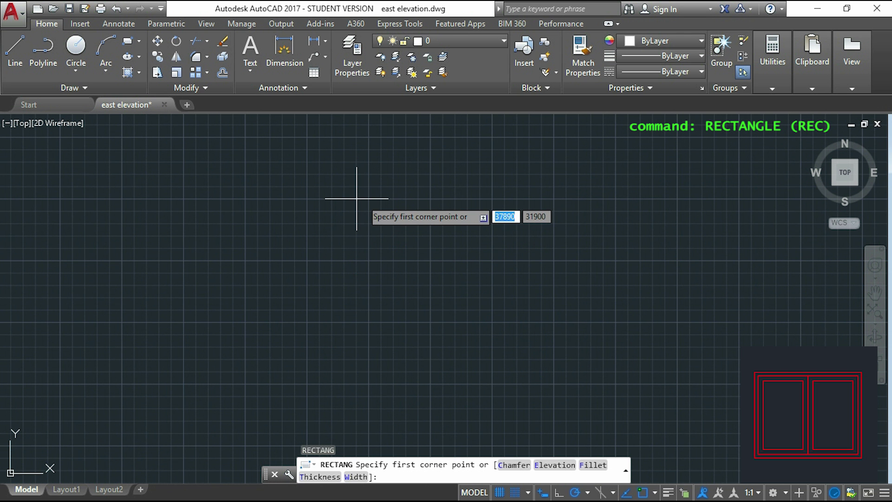
scroll(578, 139, "down", 3)
scroll(392, 260, "up", 4)
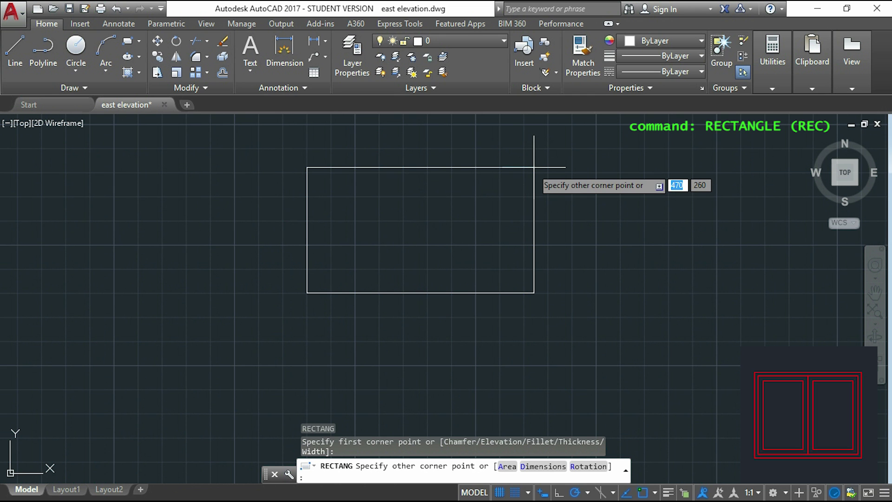
type("00")
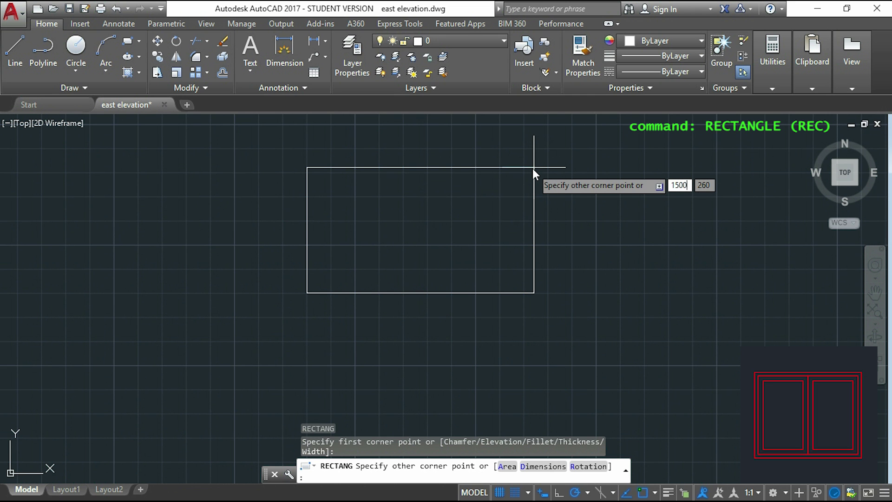
key("Tab")
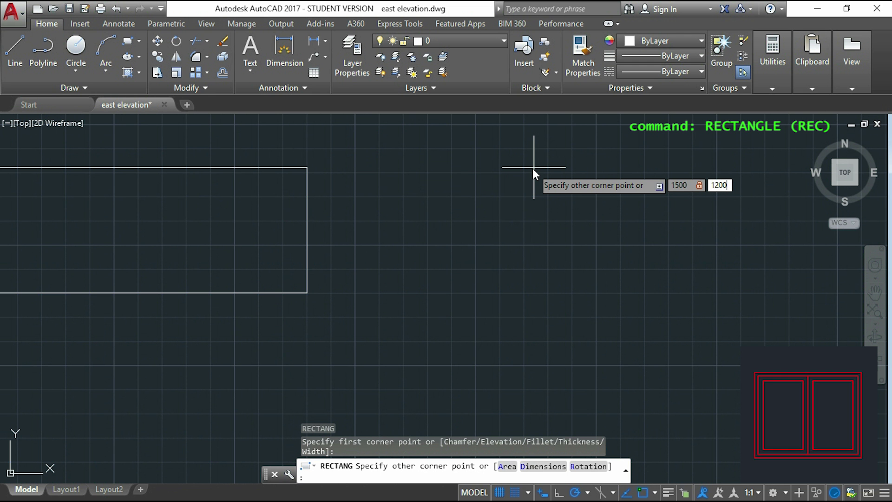
key("Return")
scroll(442, 226, "down", 5)
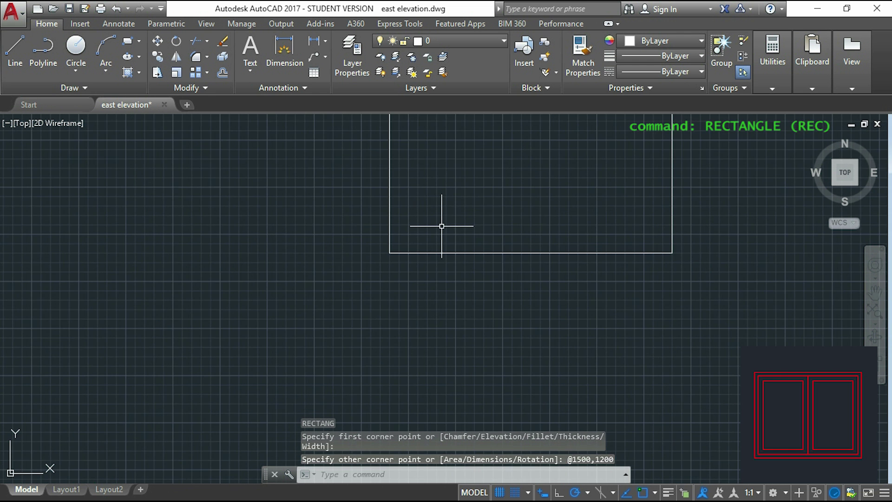
middle_click_drag(613, 171, 543, 209)
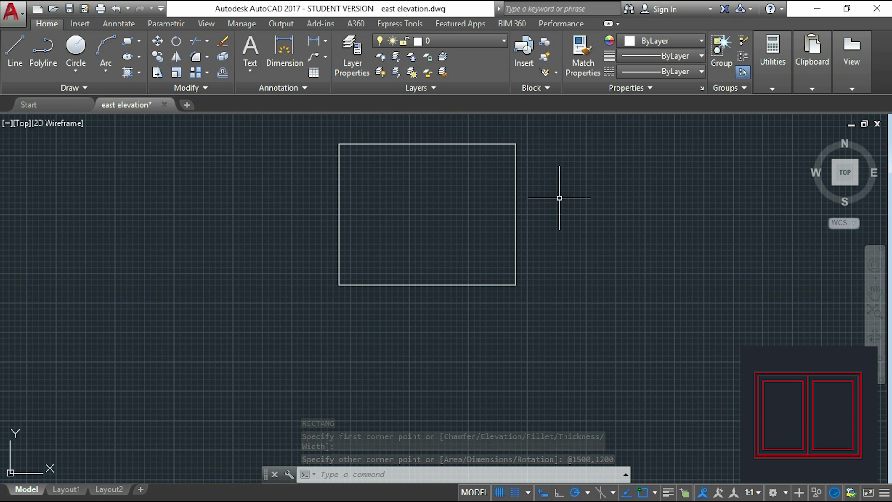
Step: Offset the window rectangle inward by 50
type("O")
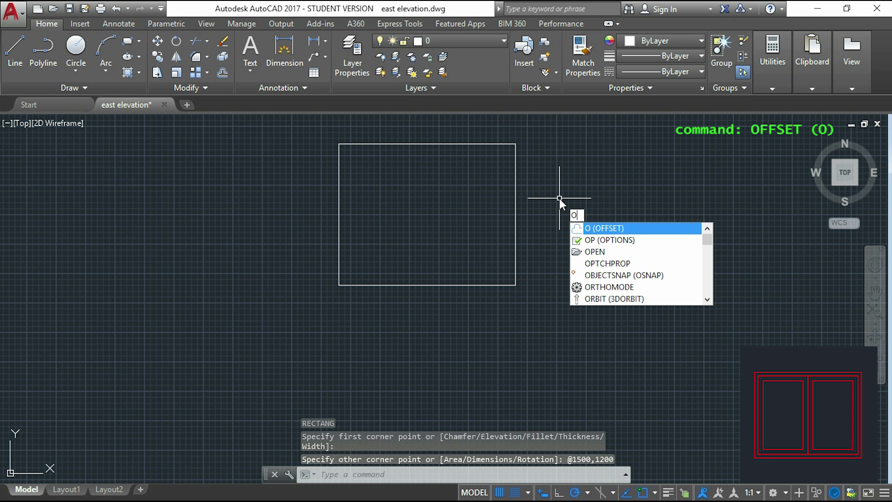
key("Return")
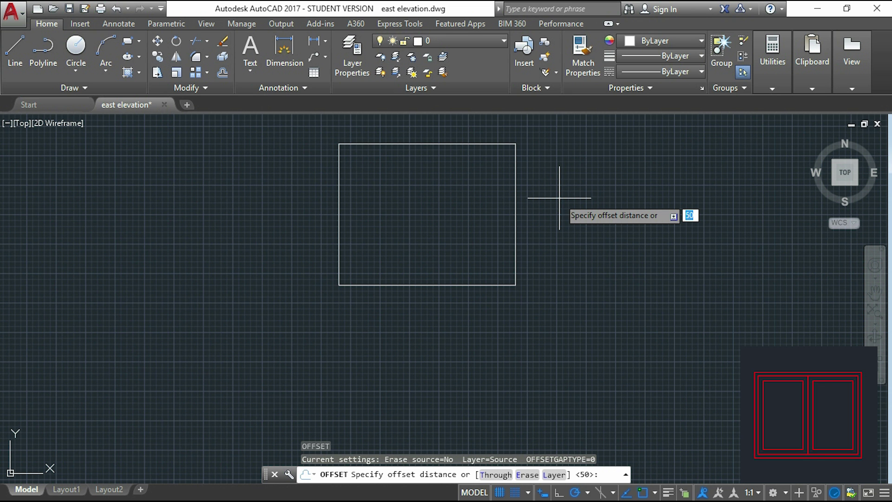
key("Return")
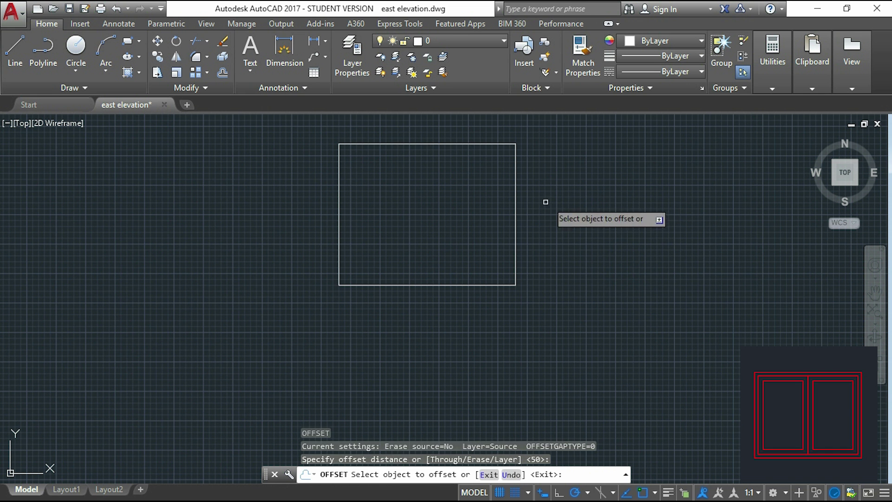
left_click(515, 210)
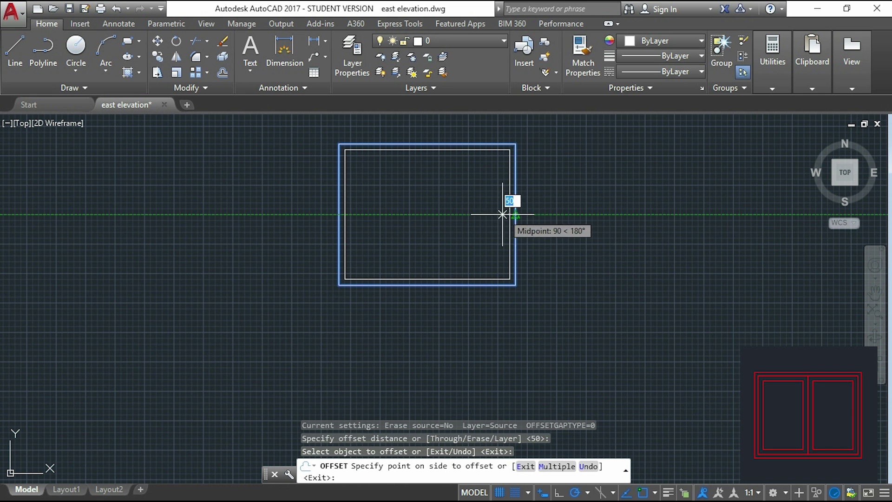
left_click(476, 222)
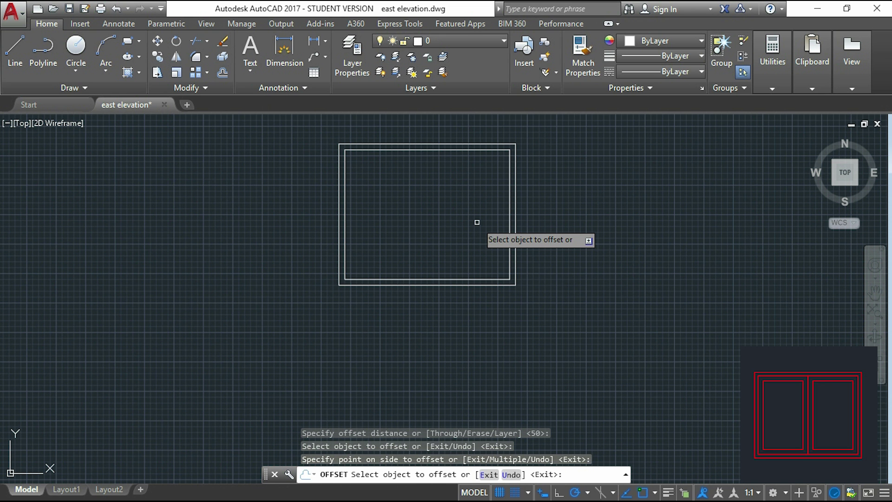
key("Escape")
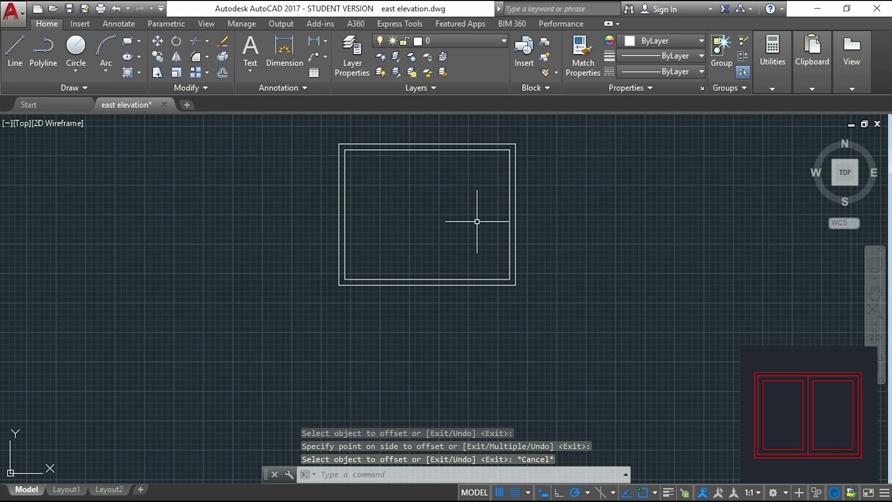
Step: Draw a vertical line joining the midpoints of the inner rectangle's bottom and top edges
type("l")
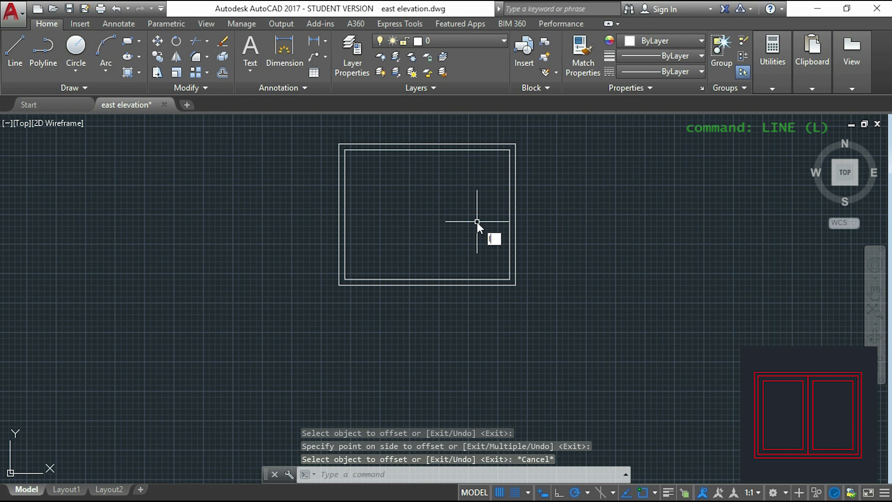
key("Return")
scroll(418, 260, "up", 2)
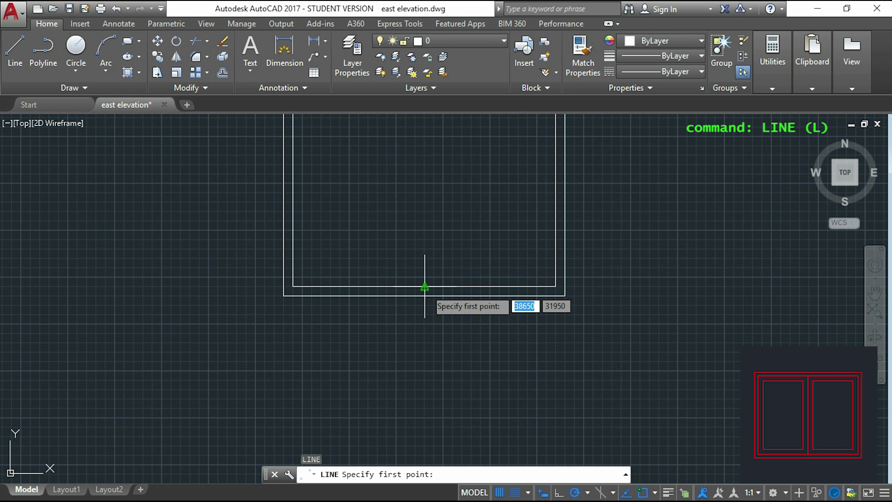
left_click(425, 287)
middle_click_drag(428, 166, 409, 265)
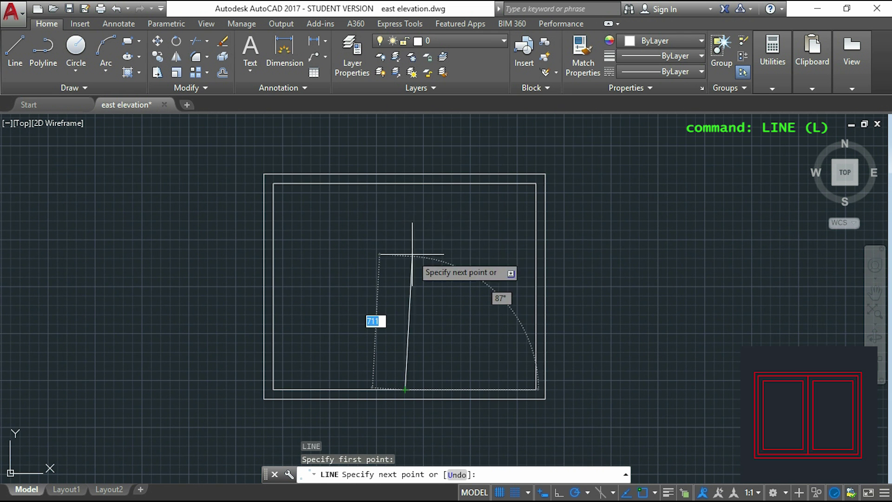
left_click(405, 183)
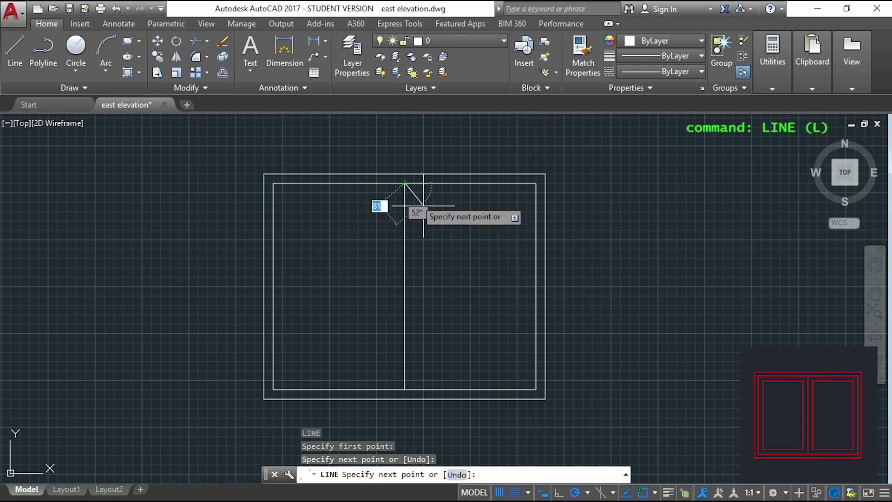
key("Escape")
middle_click_drag(444, 263, 489, 233)
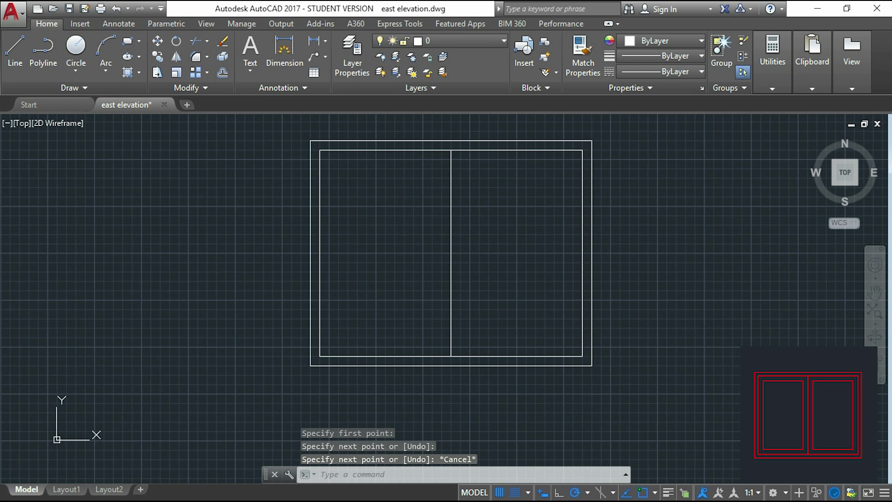
Step: Draw a rectangle inside the window's left half as a pane, with its upper-right corner 70 below the inner frame and 70 from the centre line
scroll(481, 212, "down", 2)
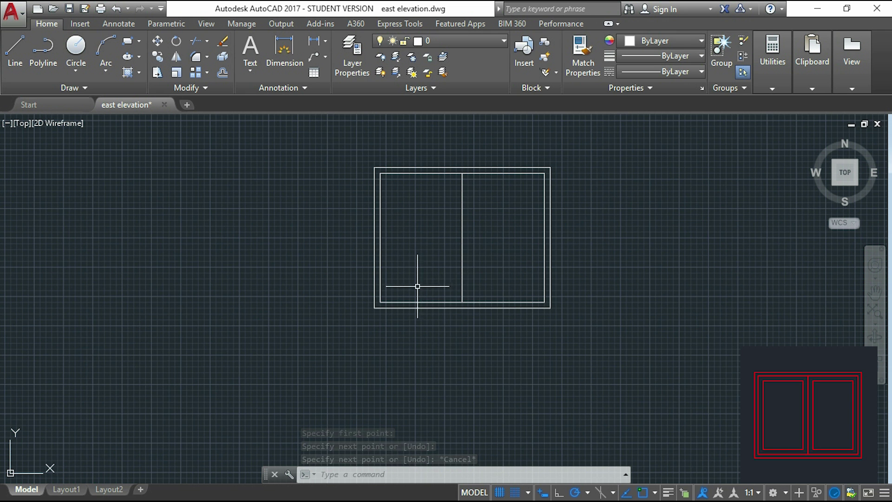
scroll(410, 288, "up", 2)
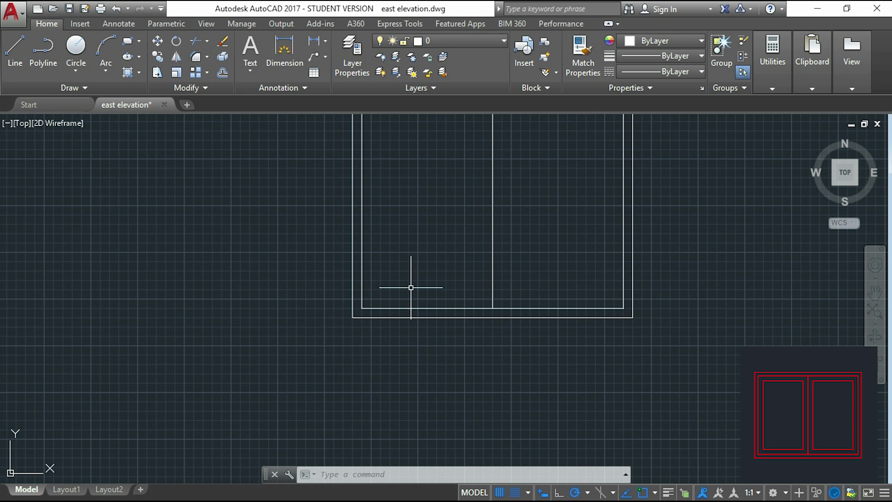
type("ec")
key("Return")
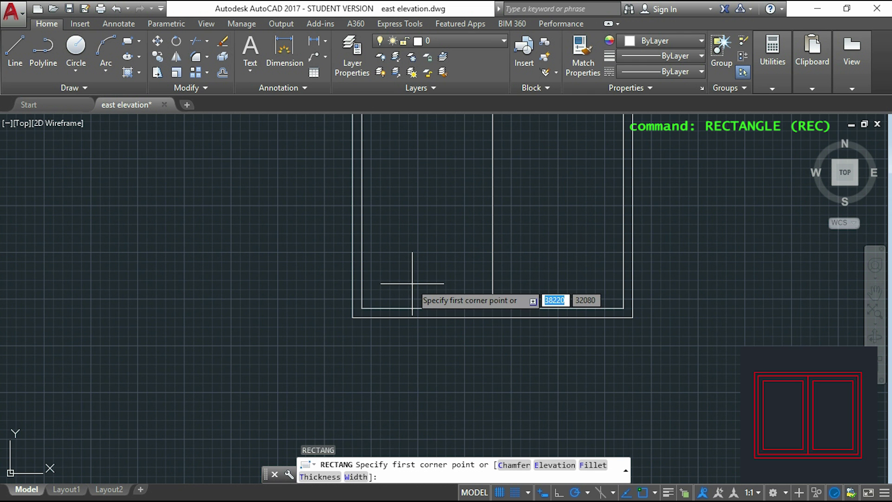
scroll(395, 300, "up", 2)
scroll(378, 302, "up", 1)
middle_click_drag(330, 314, 368, 281)
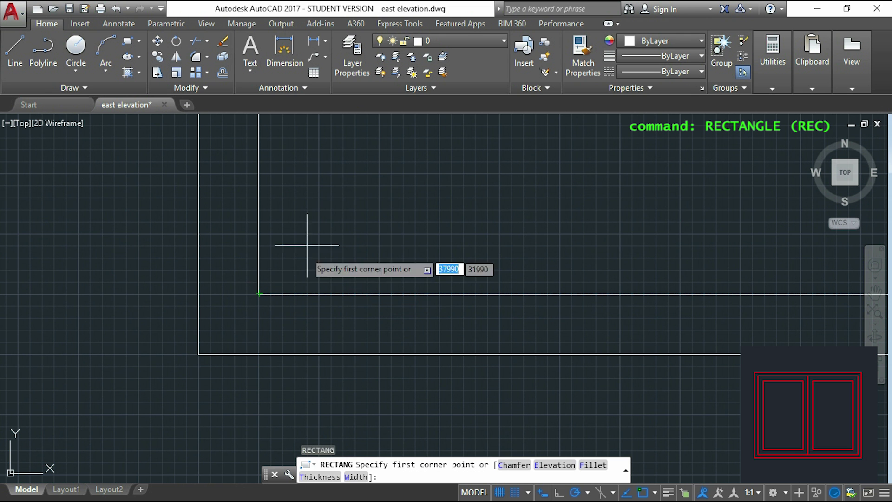
left_click(331, 210)
scroll(325, 213, "down", 6)
scroll(408, 165, "up", 5)
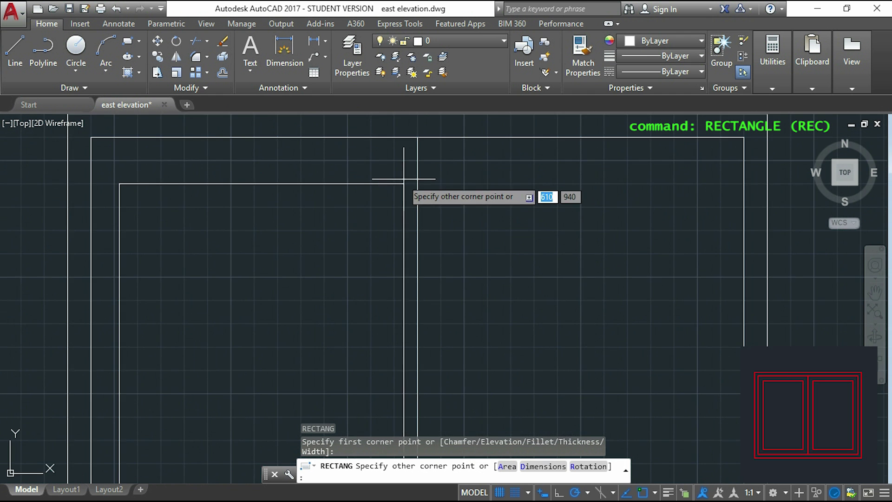
scroll(395, 157, "up", 8)
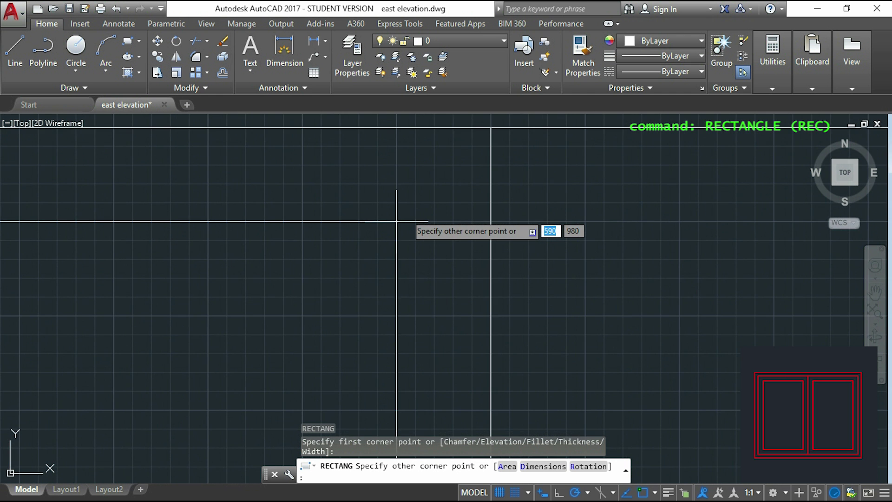
scroll(383, 251, "down", 2)
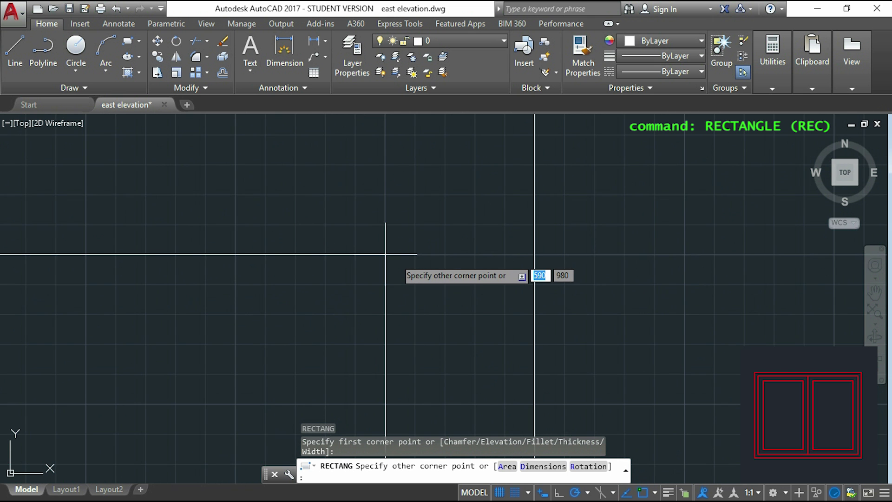
scroll(387, 254, "down", 2)
scroll(390, 264, "up", 3)
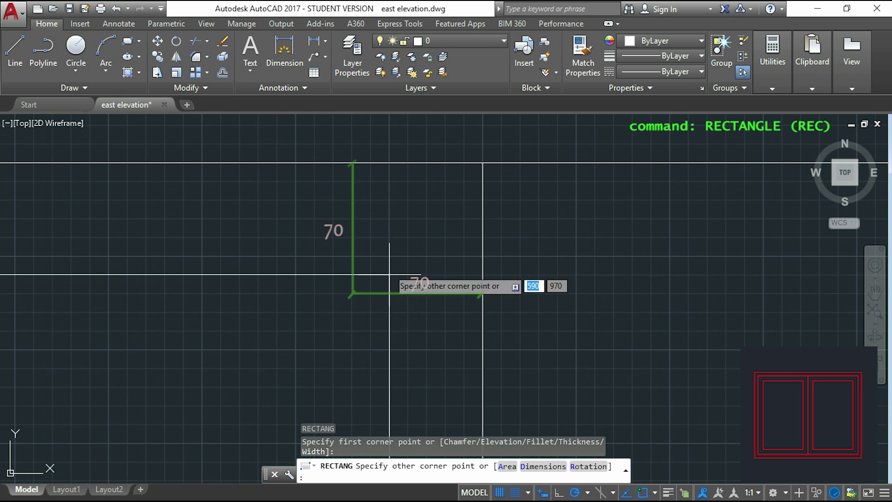
left_click(351, 290)
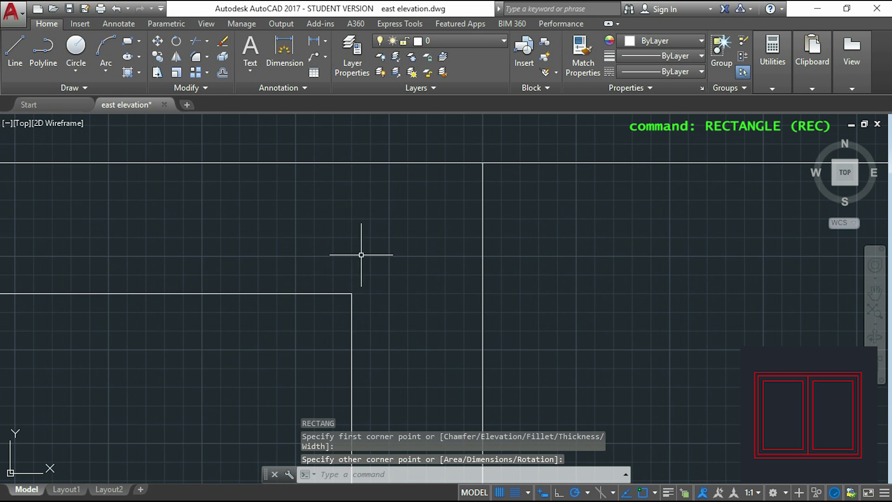
Step: Mirror the left pane rectangle about the window's vertical centre line, keeping the original
middle_click_drag(404, 279, 456, 213)
scroll(438, 199, "down", 4)
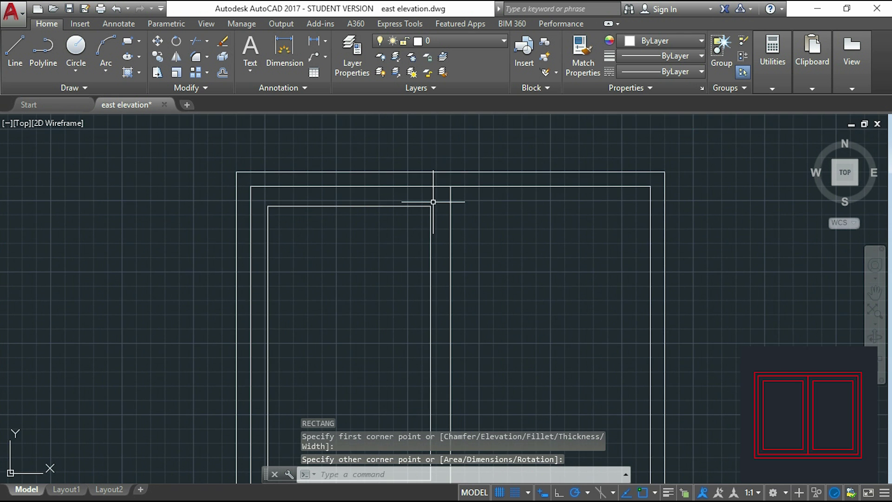
mouse_move(463, 263)
middle_mouse_down()
mouse_move(468, 268)
mouse_move(455, 255)
middle_mouse_up()
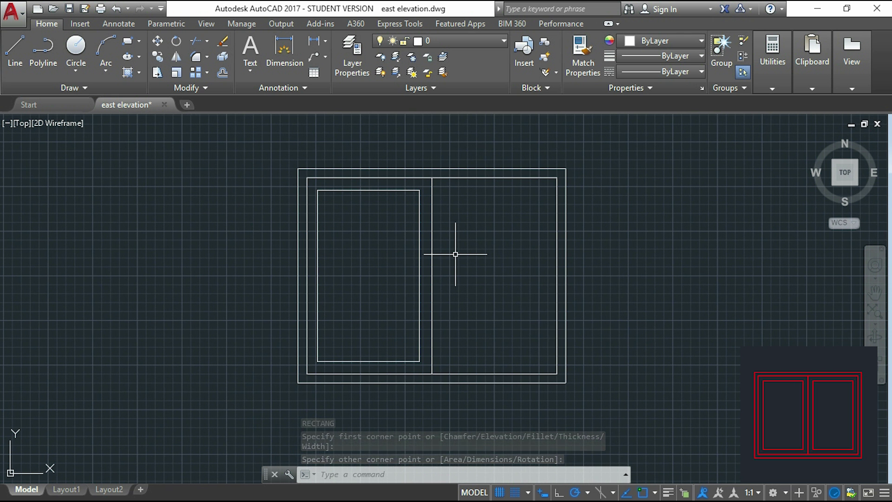
type("MI")
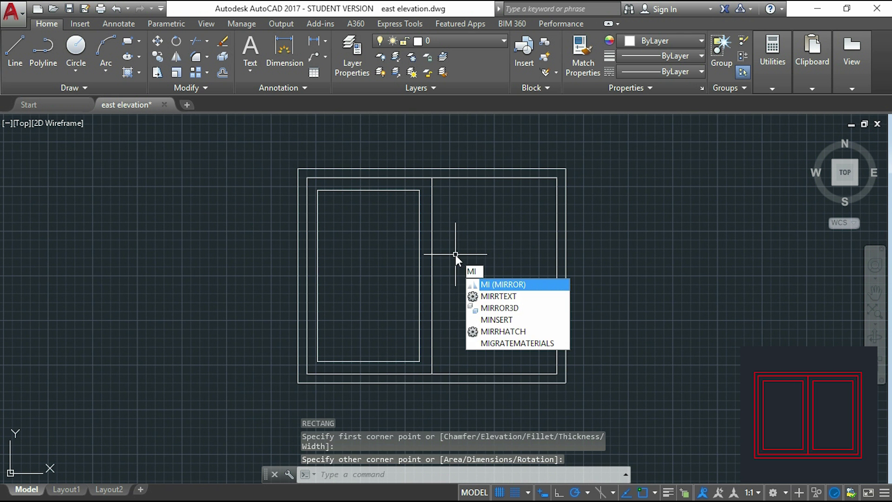
key("Return")
left_click(417, 223)
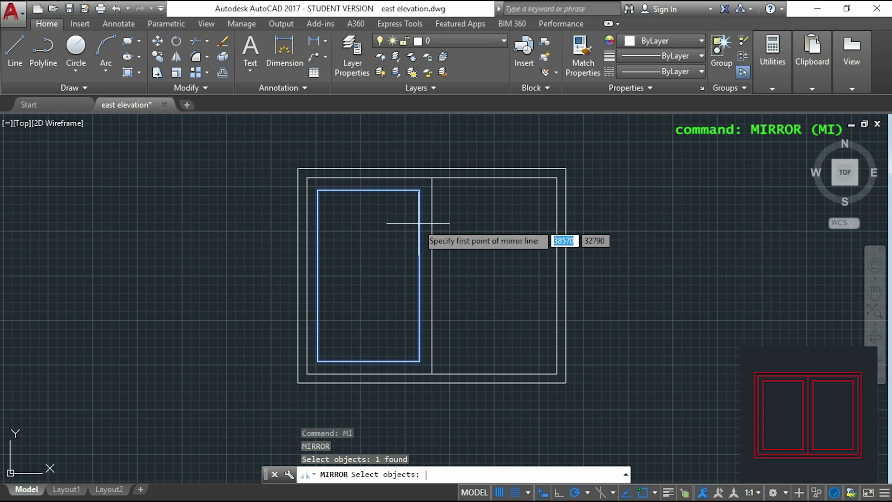
key("Return")
scroll(432, 182, "up", 5)
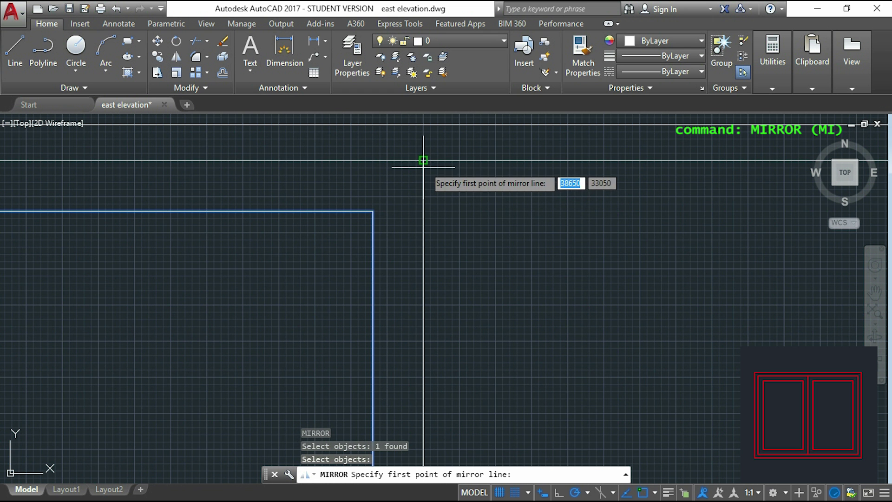
left_click(423, 160)
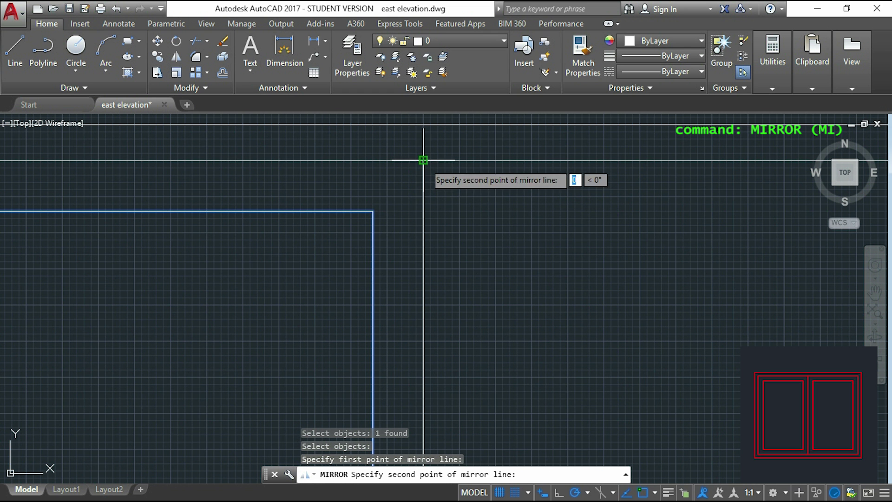
left_click(423, 203)
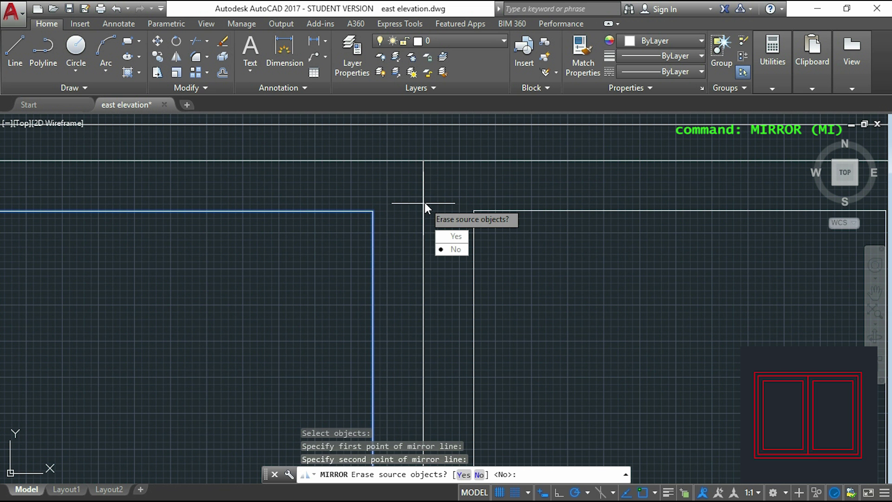
key("Return")
Step: Convert the whole window to a block named window, with its lower-left corner as the base point
scroll(396, 227, "down", 5)
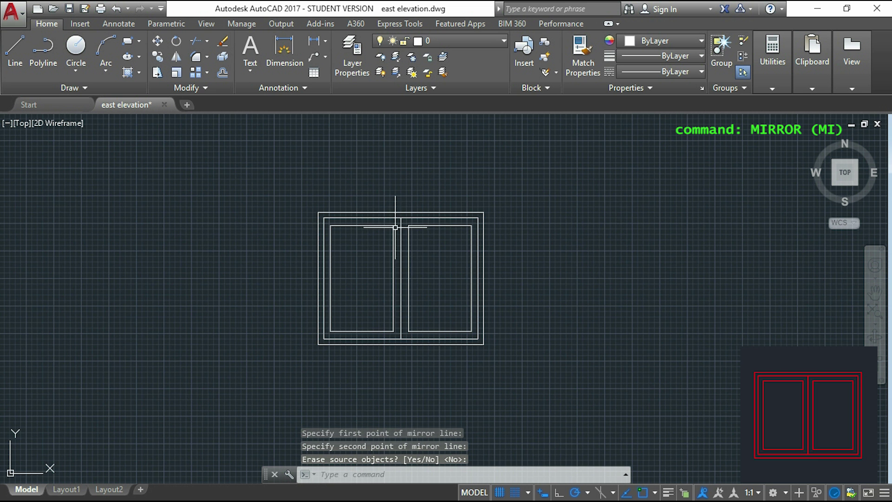
middle_click_drag(414, 264, 464, 203)
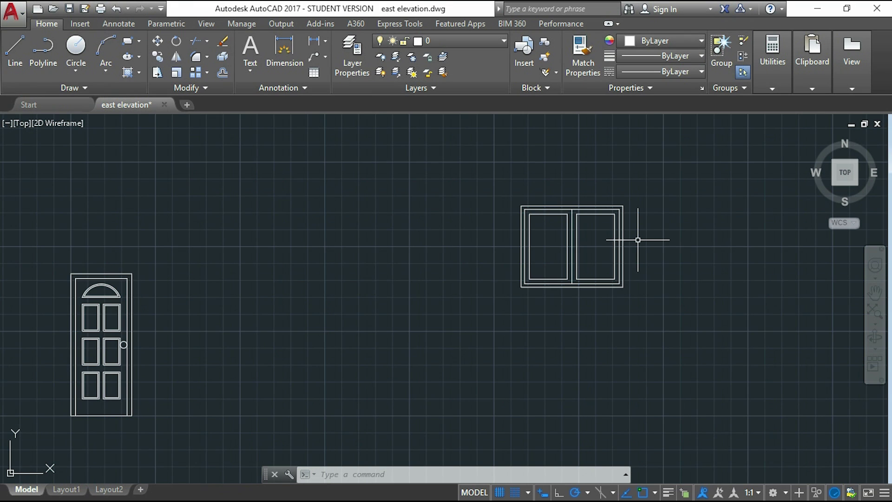
scroll(637, 239, "down", 2)
middle_click_drag(493, 279, 467, 245)
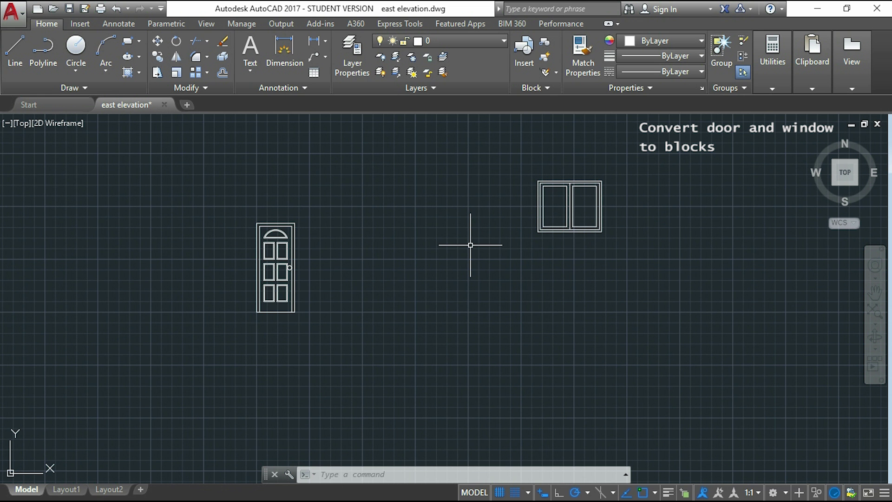
left_click(620, 250)
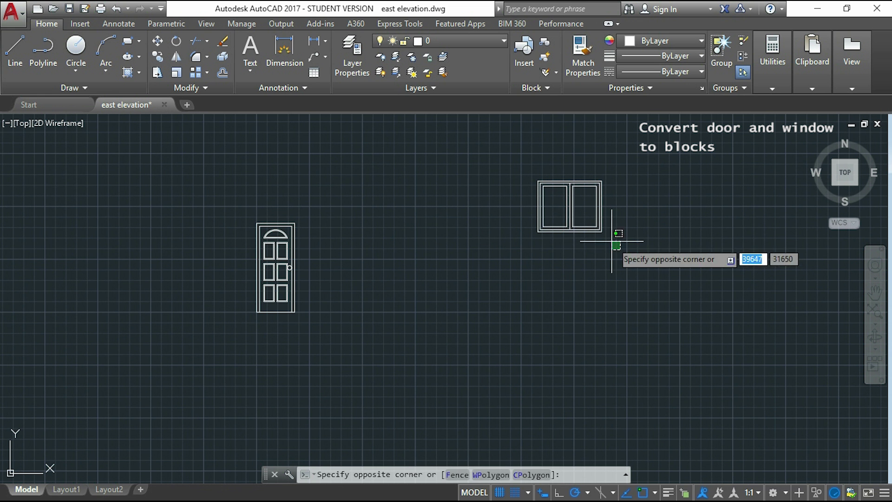
left_click(516, 163)
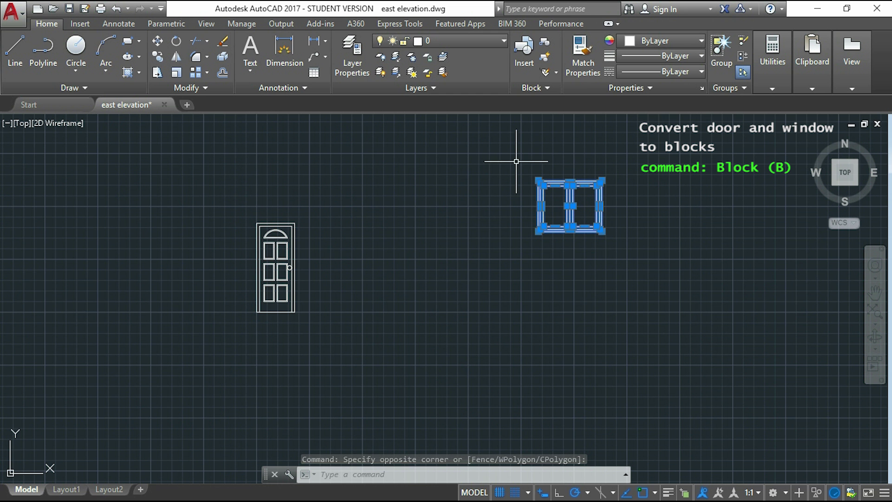
left_click(544, 44)
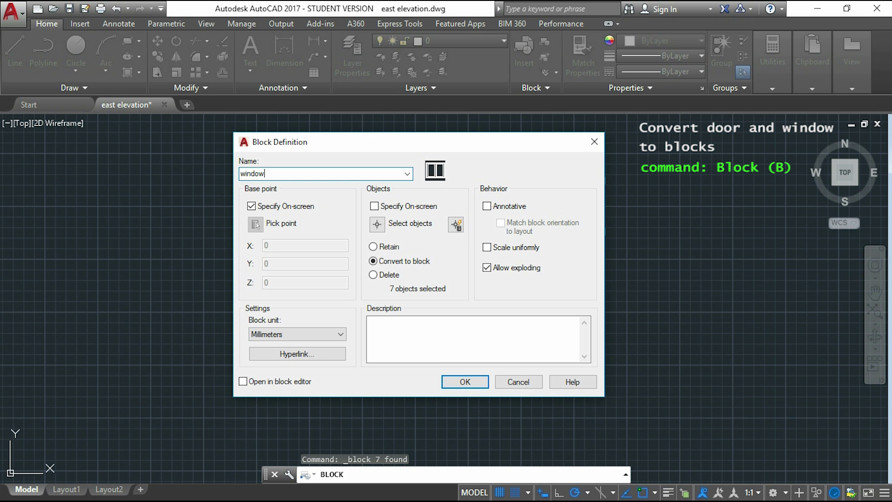
left_click(465, 382)
scroll(608, 216, "up", 2)
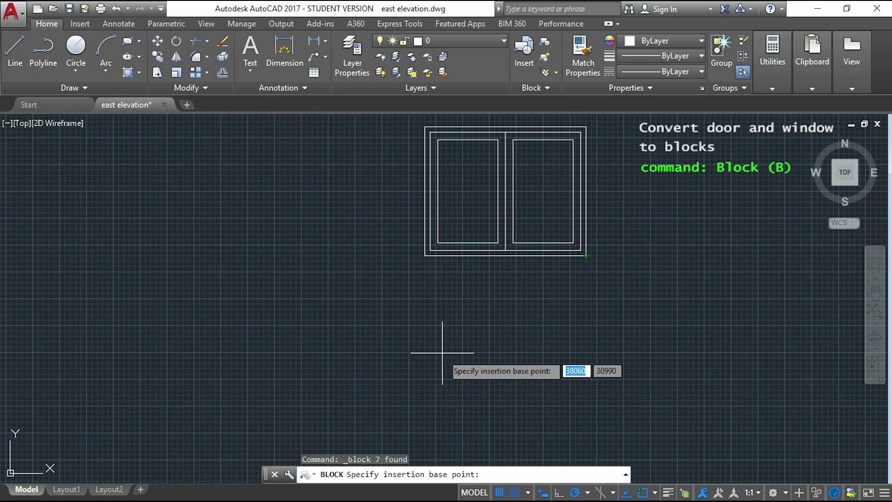
left_click(425, 255)
Step: Convert the whole door to a block named door, with its lower-left corner as the base point
scroll(394, 265, "down", 1)
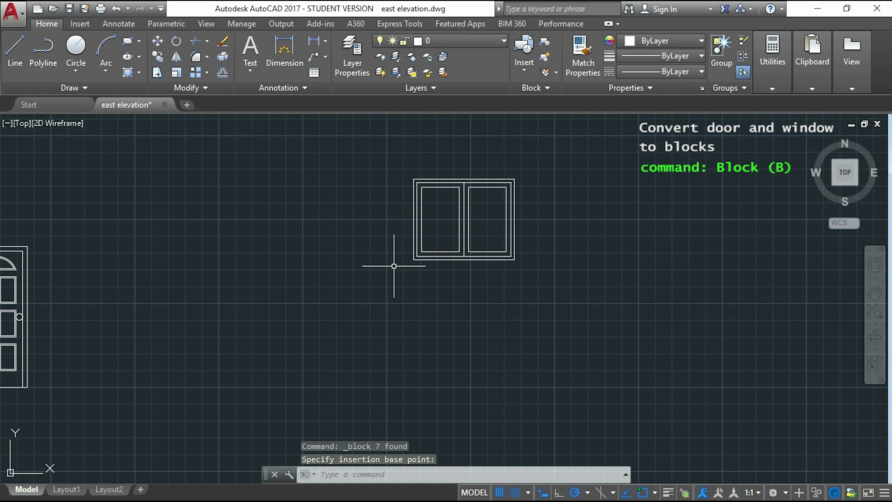
middle_click_drag(394, 265, 535, 230)
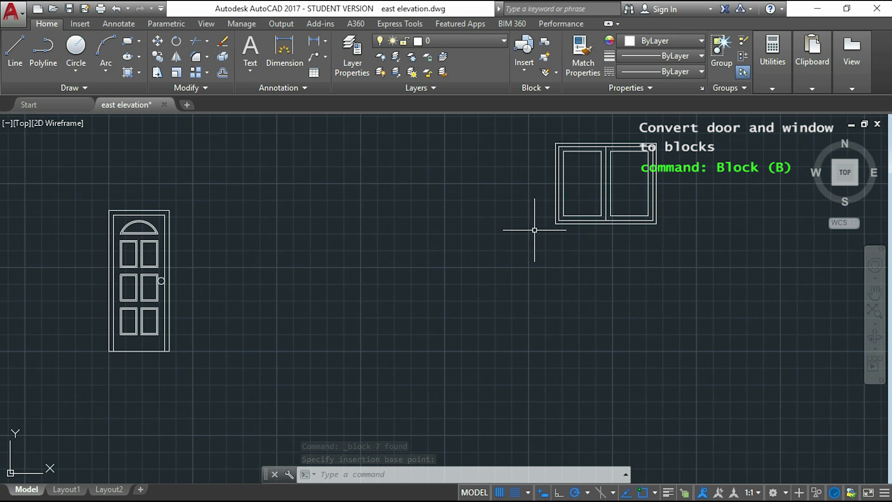
scroll(535, 229, "down", 2)
left_click(331, 317)
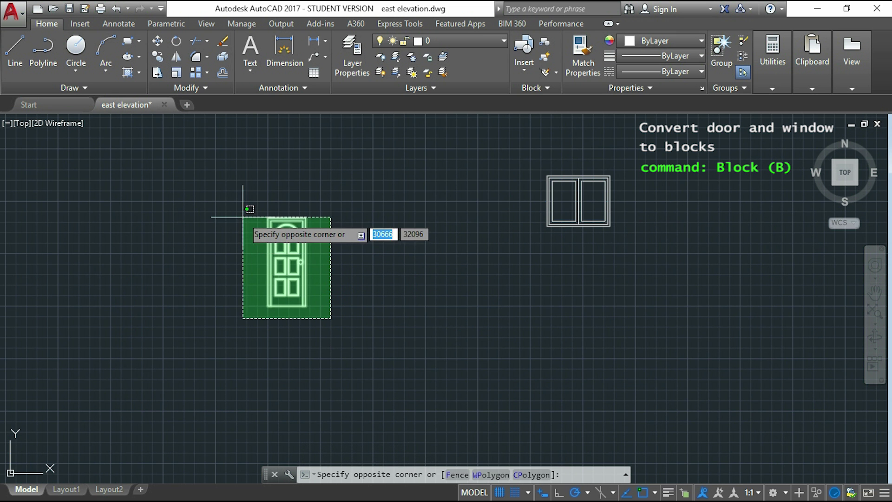
left_click(236, 200)
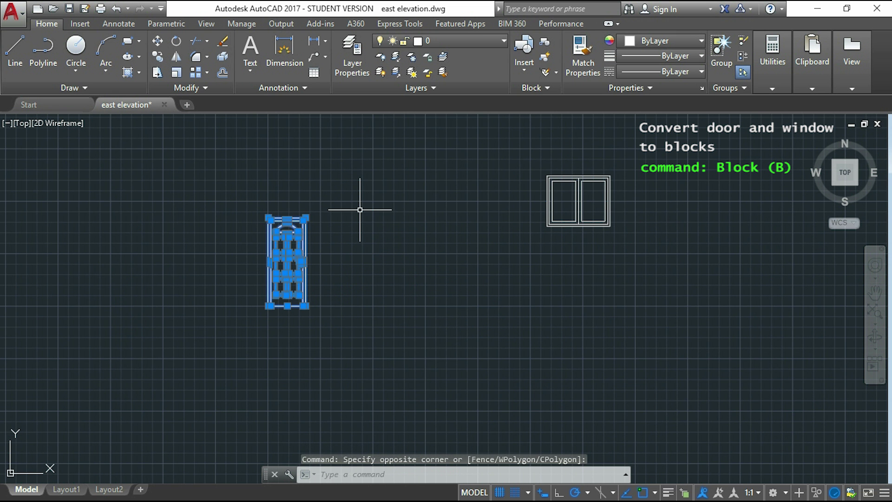
left_click(547, 43)
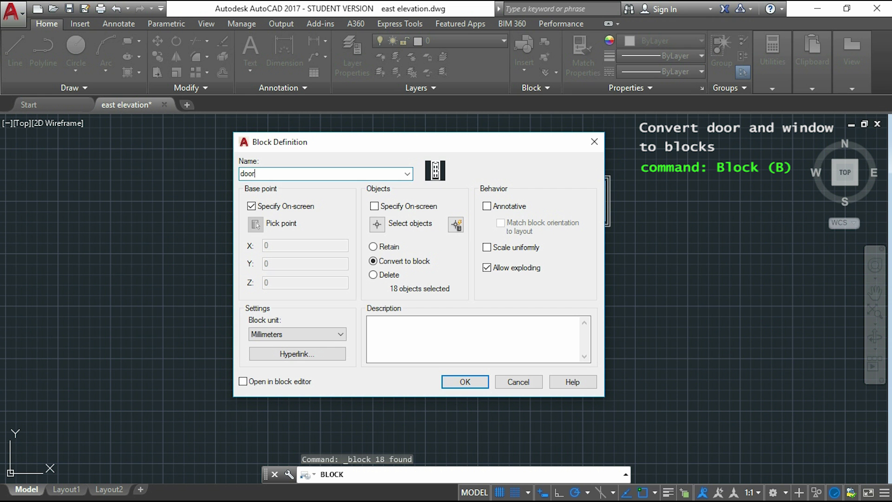
key("alt+k")
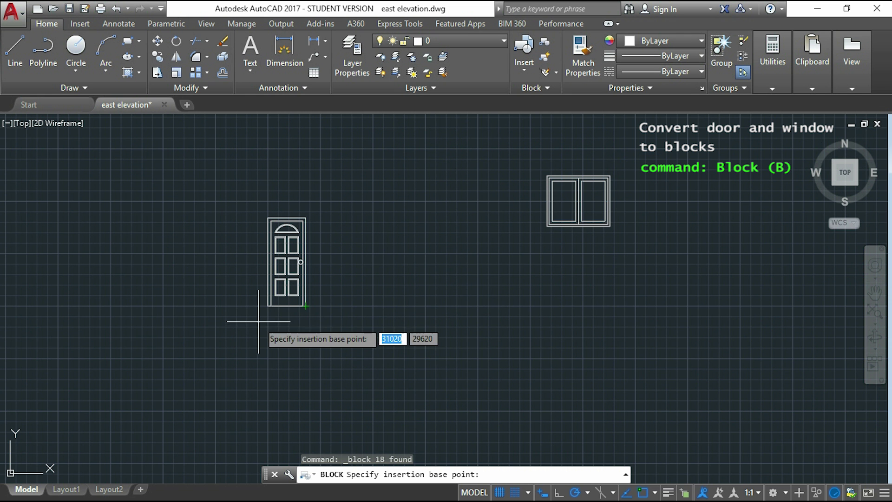
left_click(267, 305)
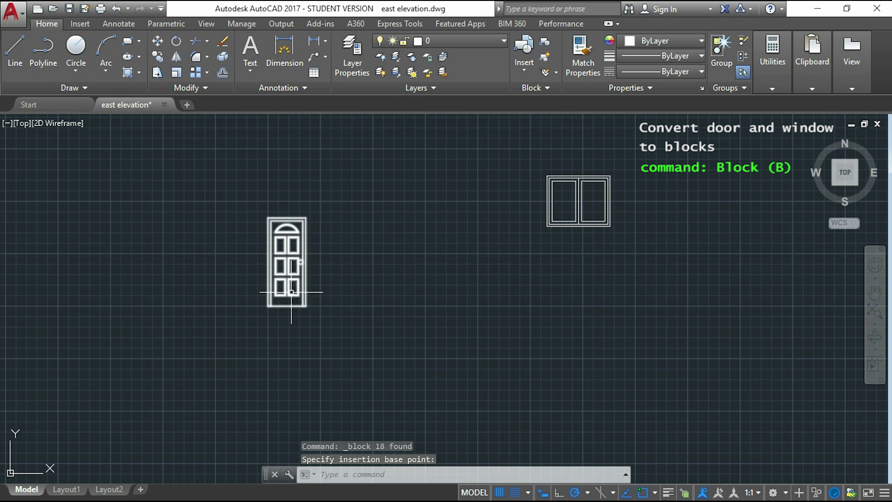
Step: Copy the door block by its lower-left corner onto the wall's base line, 500 to the right of the wall's lower-left corner
scroll(428, 239, "down", 2)
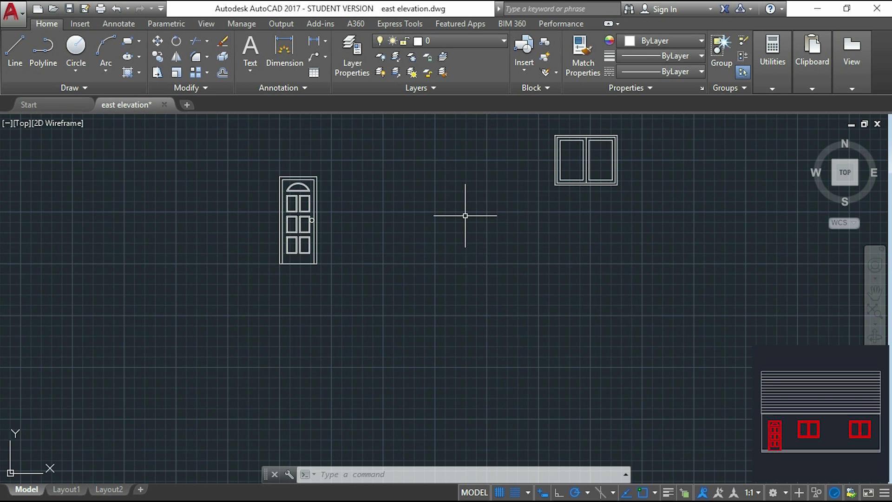
type("ct o")
key("Return")
left_click(358, 282)
left_click(249, 123)
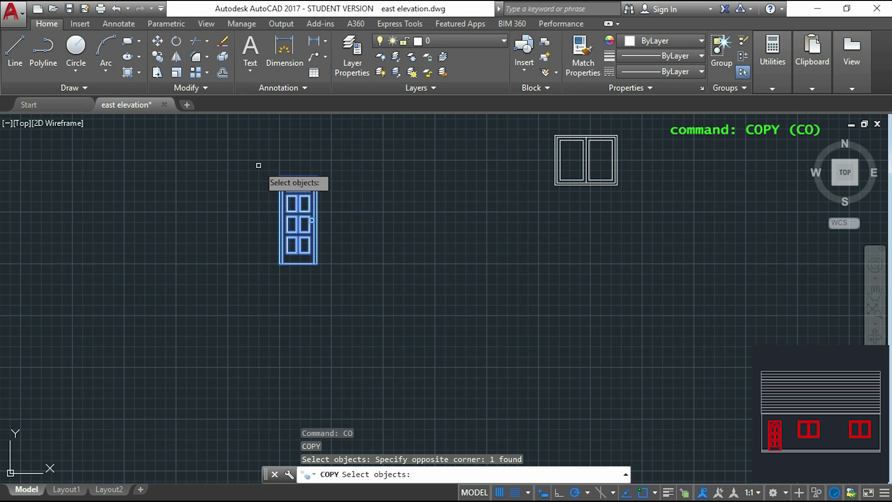
key("Return")
scroll(262, 260, "up", 5)
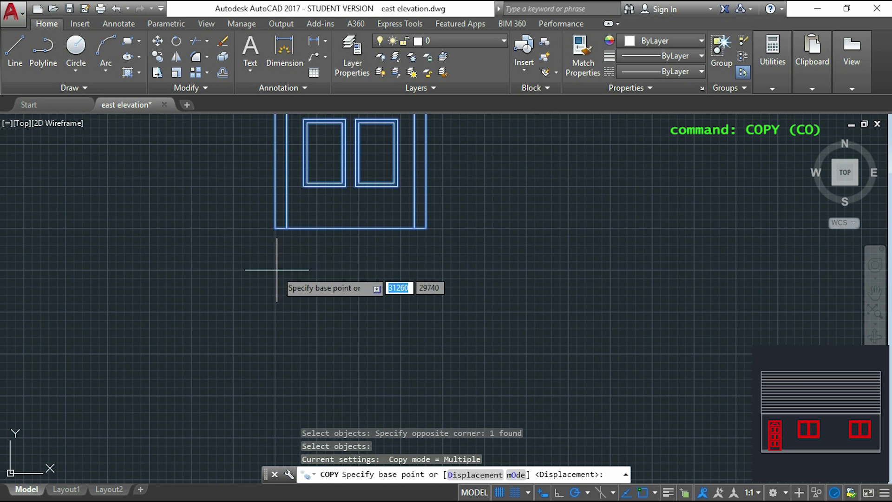
left_click(275, 228)
scroll(279, 230, "down", 5)
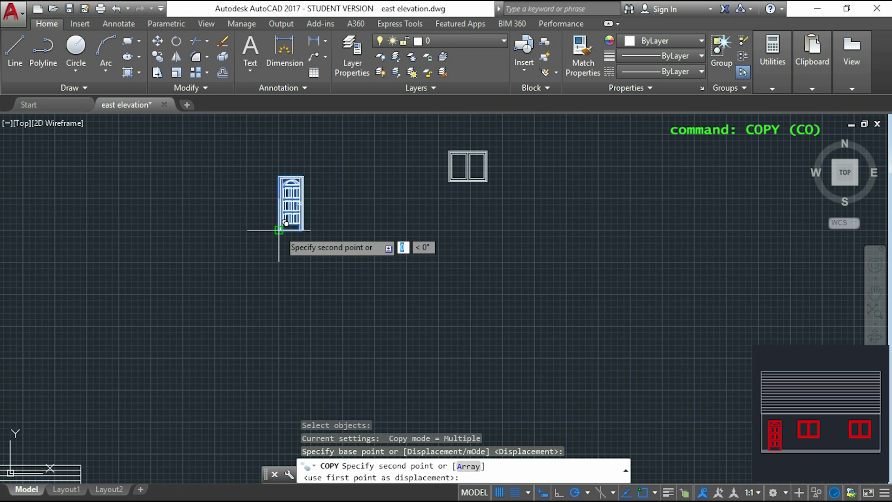
scroll(279, 229, "down", 2)
middle_click_drag(216, 297, 483, 205)
scroll(265, 374, "up", 5)
scroll(222, 379, "up", 3)
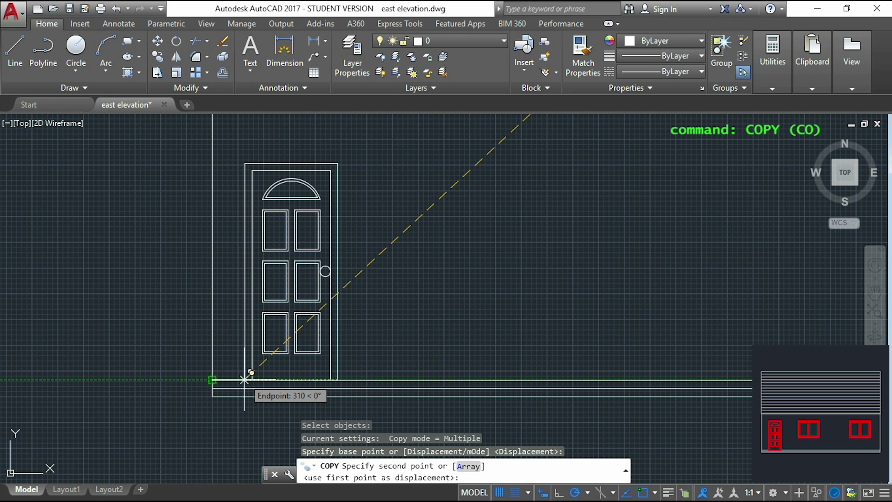
type("500")
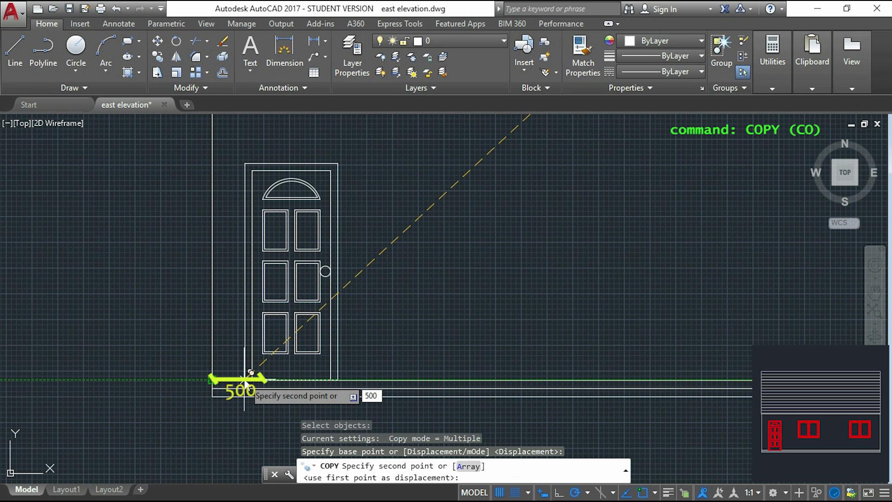
key("Return")
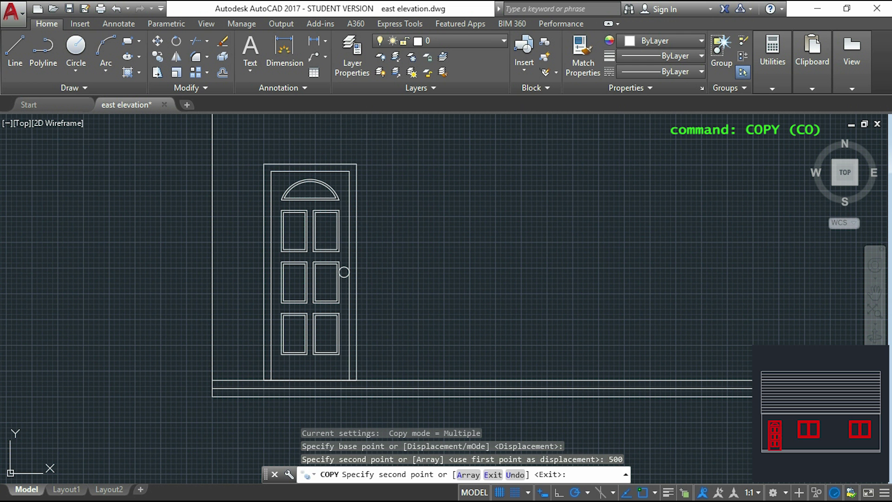
key("Escape")
Step: Copy the window block by its lower-left corner onto the wall's base line, 2620 to the right of the wall's lower-left corner
scroll(253, 302, "down", 2)
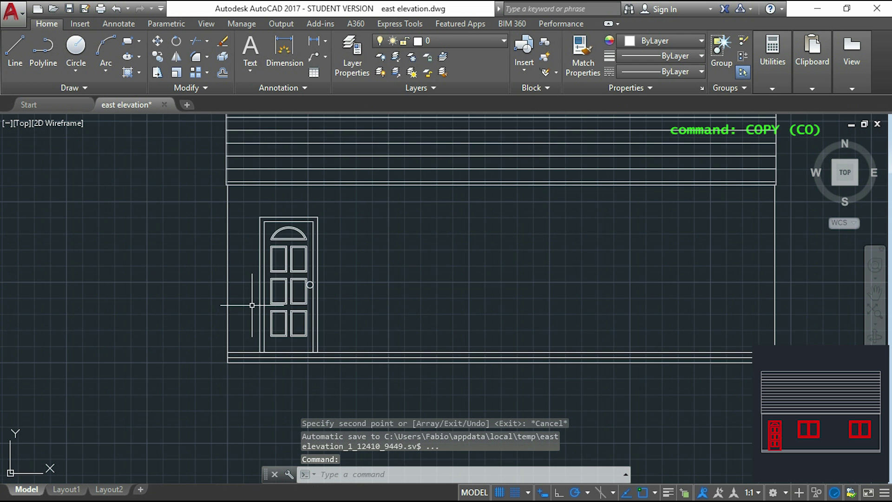
scroll(253, 302, "down", 8)
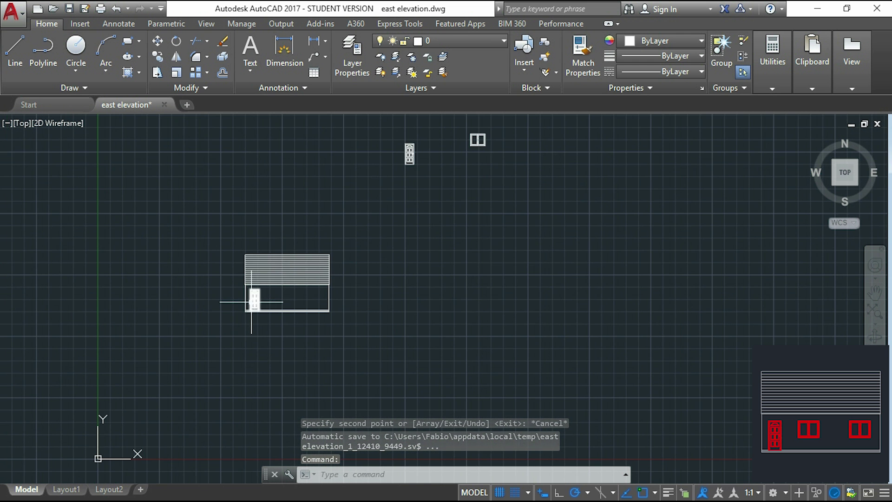
middle_click_drag(506, 169, 441, 264)
scroll(412, 225, "up", 8)
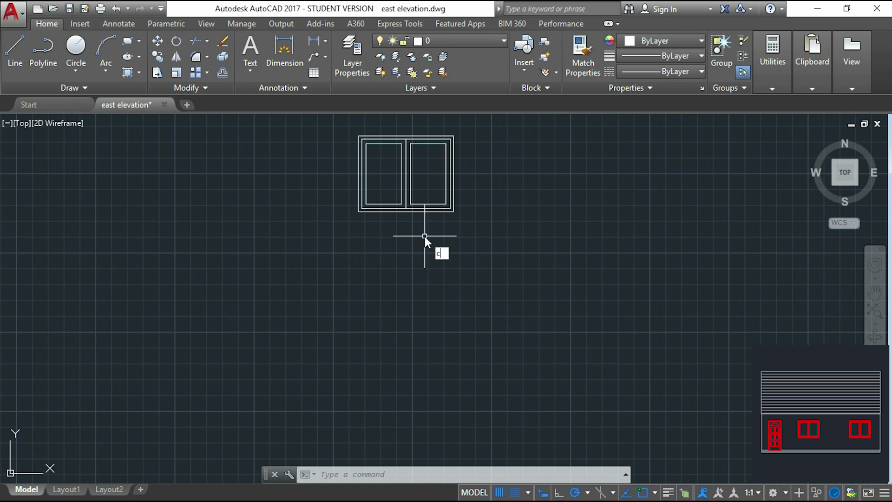
type("o")
key("Return")
left_click(468, 225)
left_click(302, 116)
key("Return")
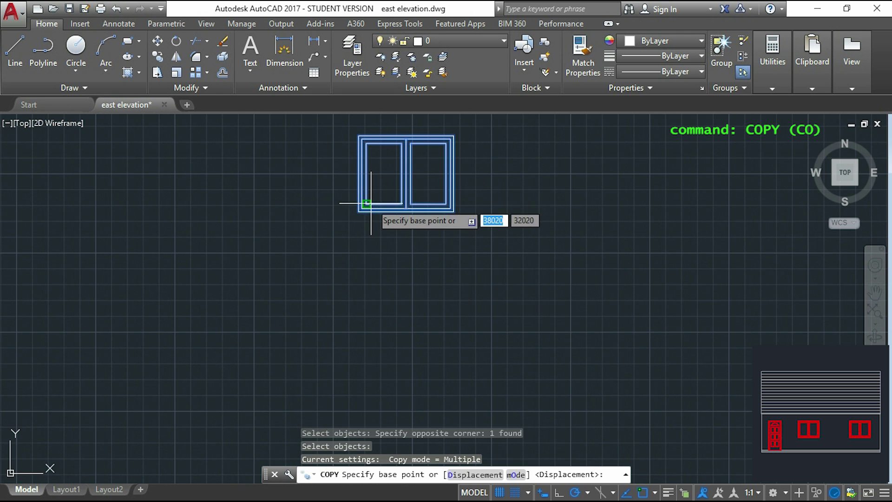
scroll(374, 202, "up", 8)
left_click(359, 212)
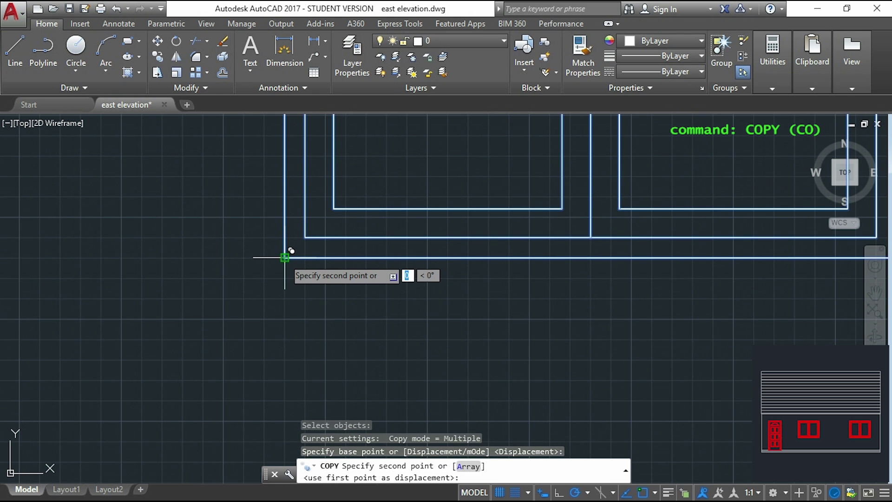
scroll(285, 257, "down", 12)
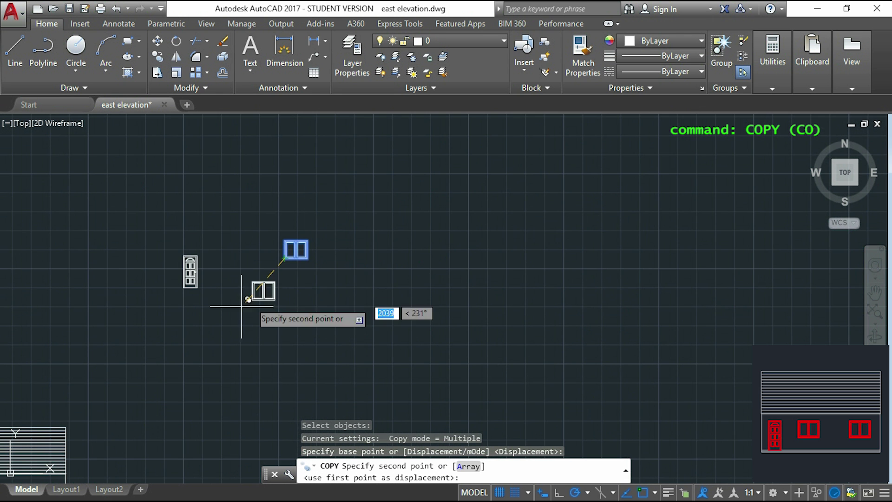
scroll(278, 327, "up", 10)
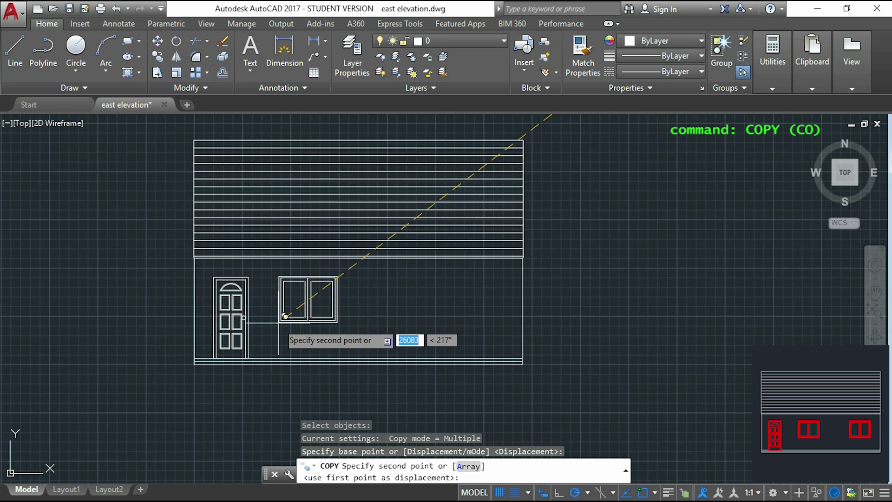
scroll(278, 328, "down", 3)
scroll(197, 317, "up", 3)
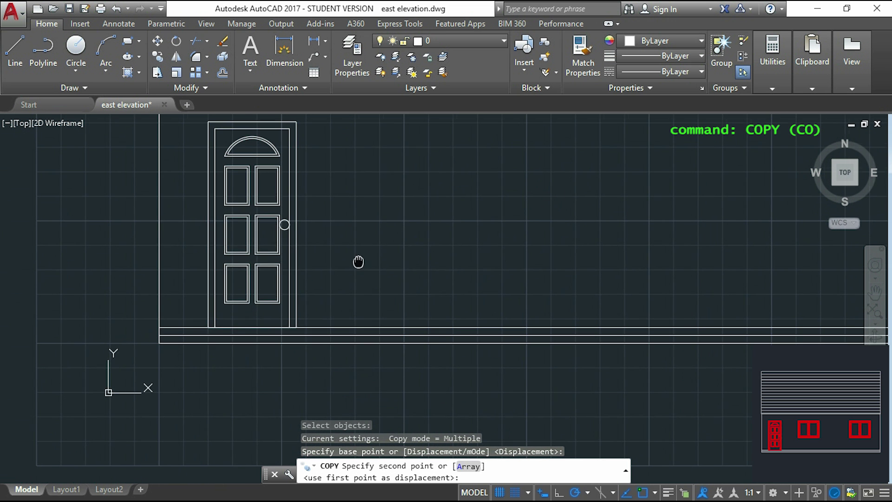
scroll(159, 327, "up", 2)
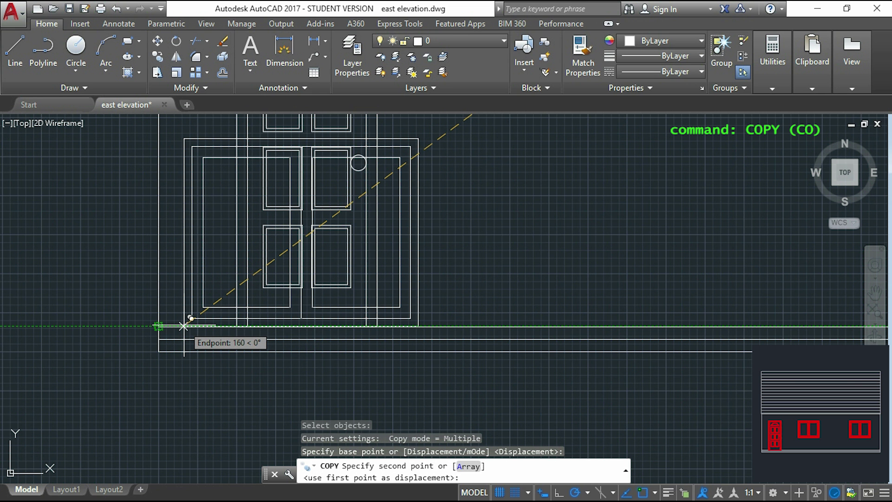
type("2620")
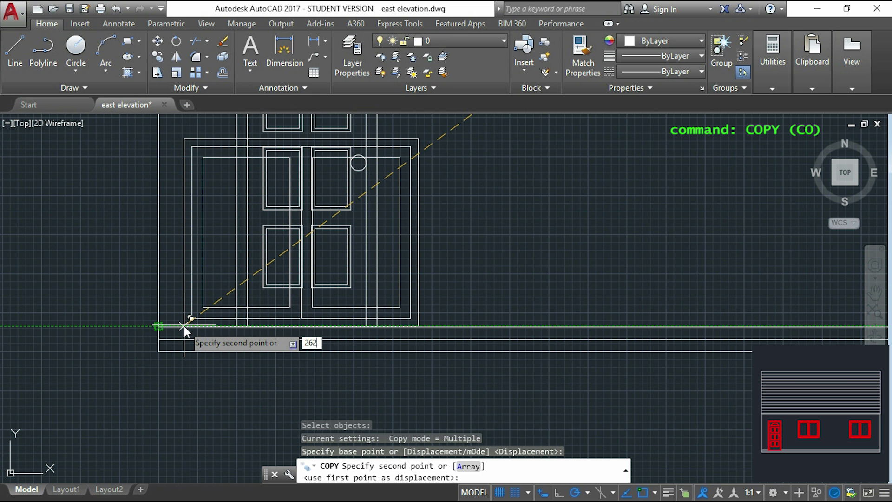
key("Return")
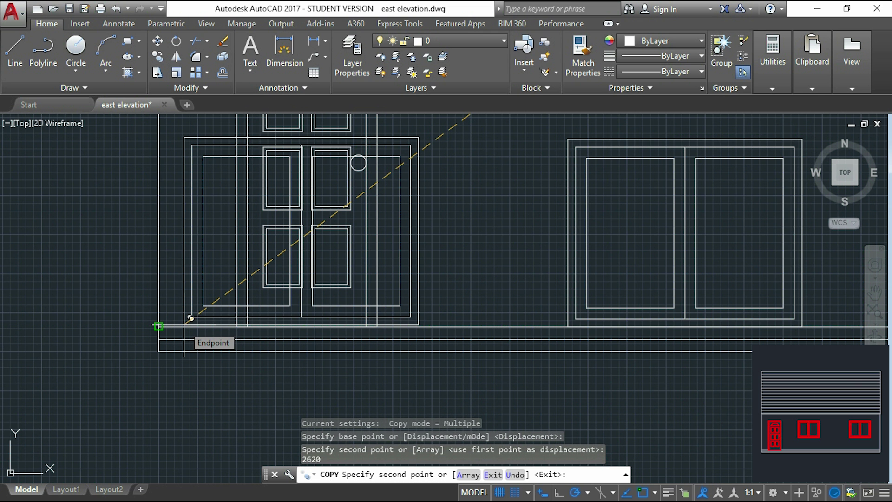
key("Escape")
Step: Move the copied window on the wall straight up by 900 from its lower-left corner
scroll(173, 299, "down", 4)
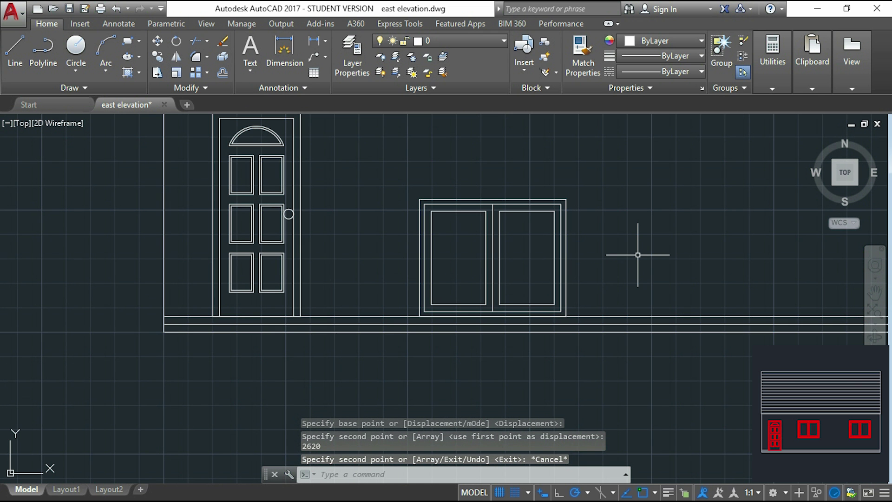
scroll(638, 254, "down", 3)
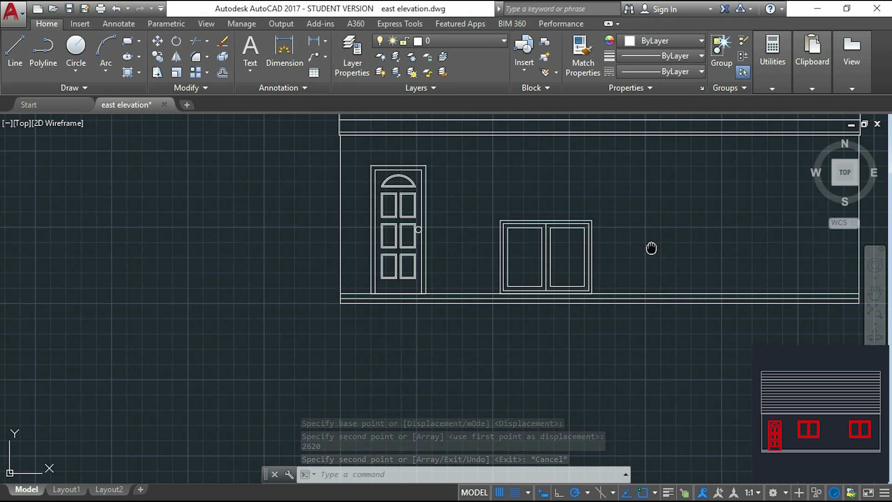
middle_click_drag(657, 243, 612, 255)
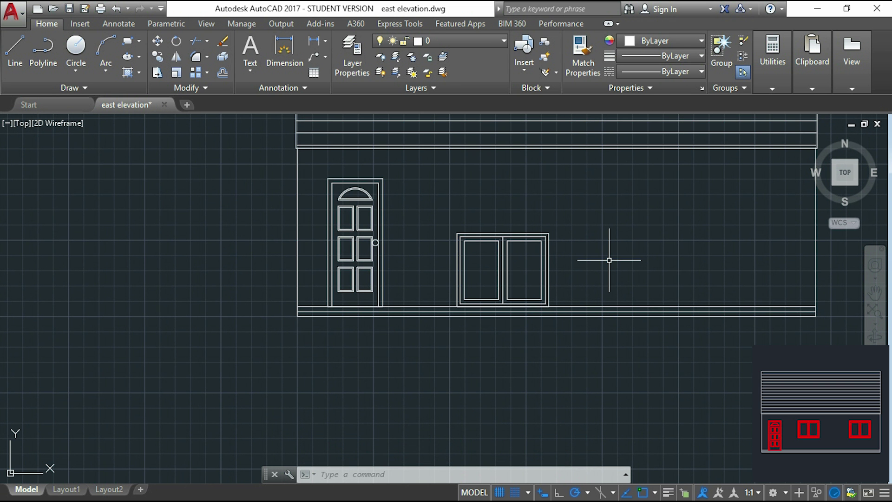
type("M")
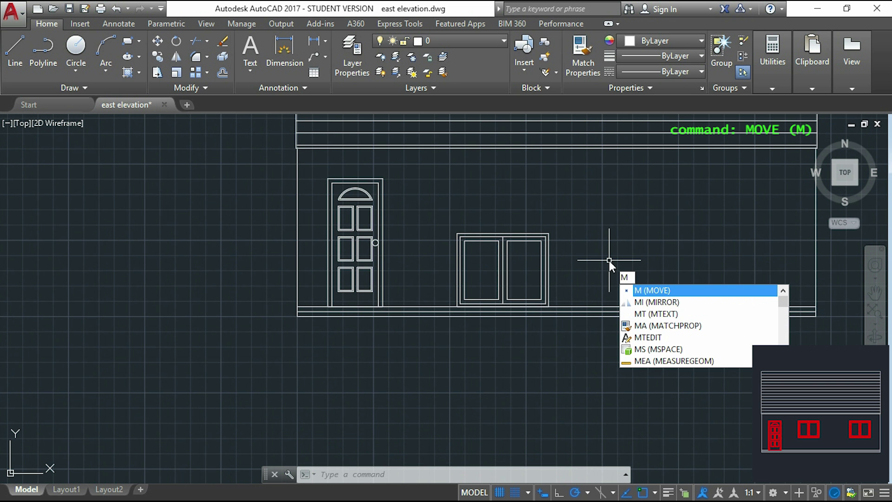
key("Return")
left_click(549, 283)
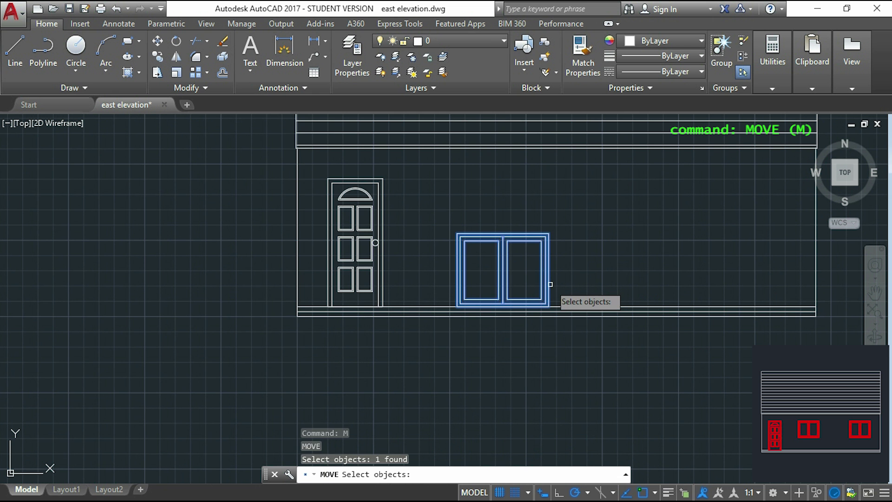
key("Return")
scroll(499, 284, "up", 4)
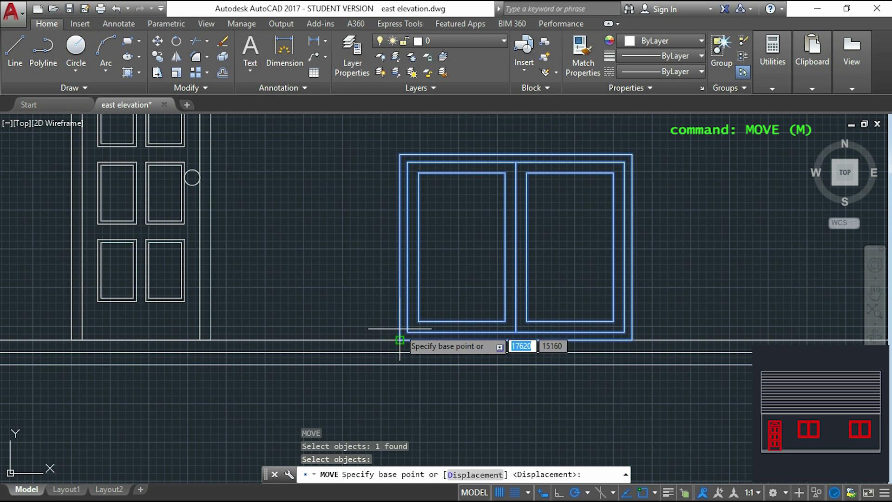
left_click(400, 340)
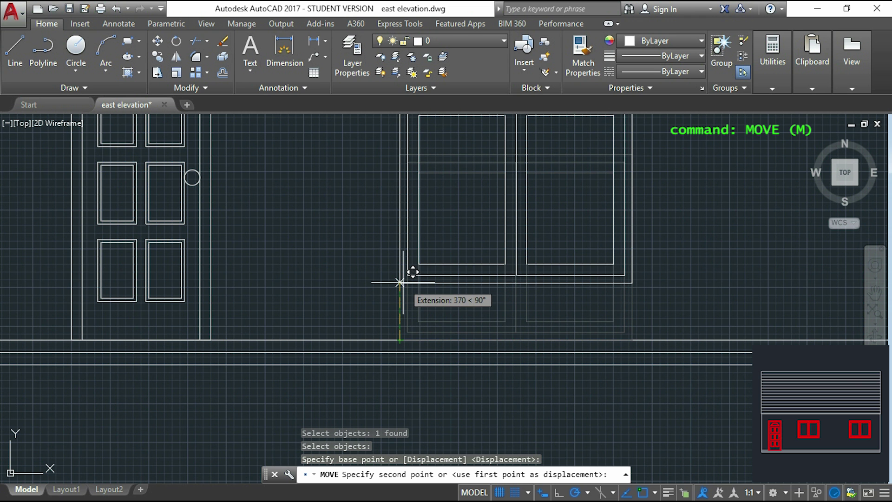
type("900")
key("Return")
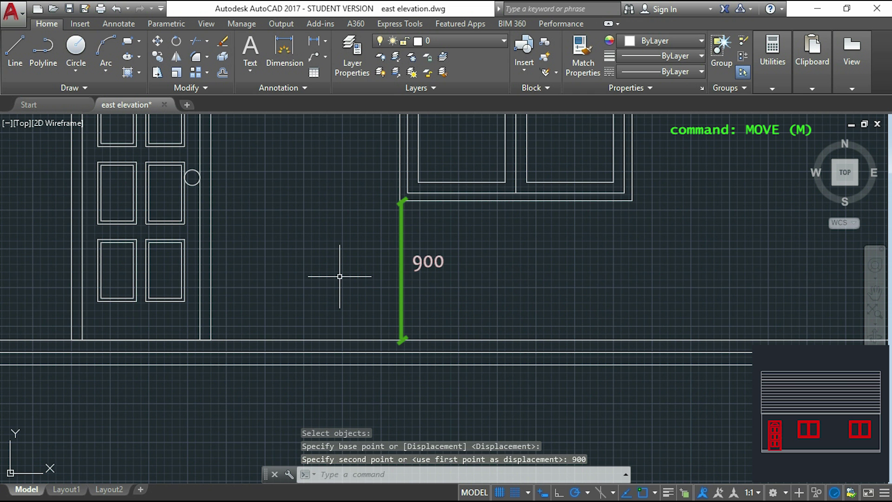
Step: Draw a vertical guide line 900 high from the wall's base line, starting 6300 to the right of the wall's lower-left corner
scroll(339, 276, "down", 2)
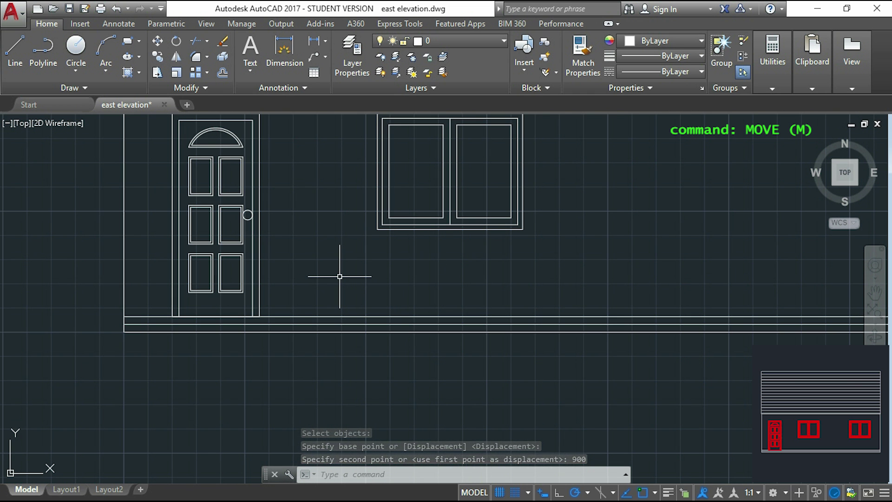
scroll(479, 276, "down", 2)
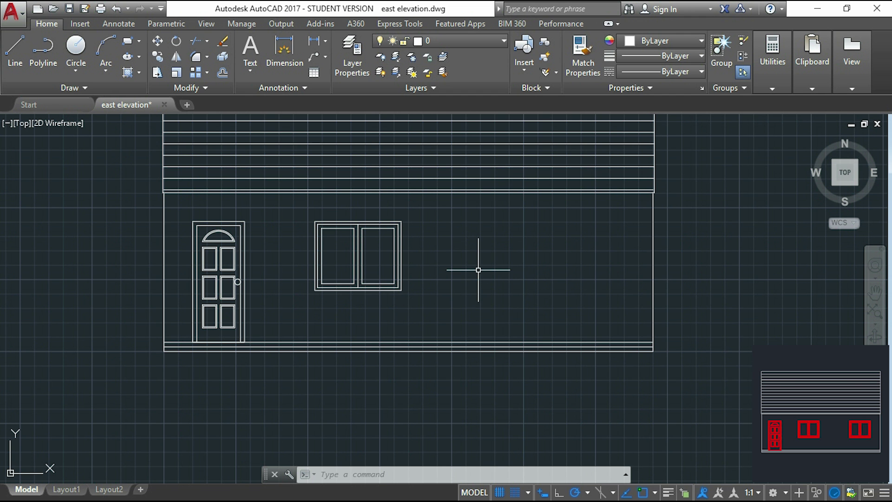
type("L")
key("Return")
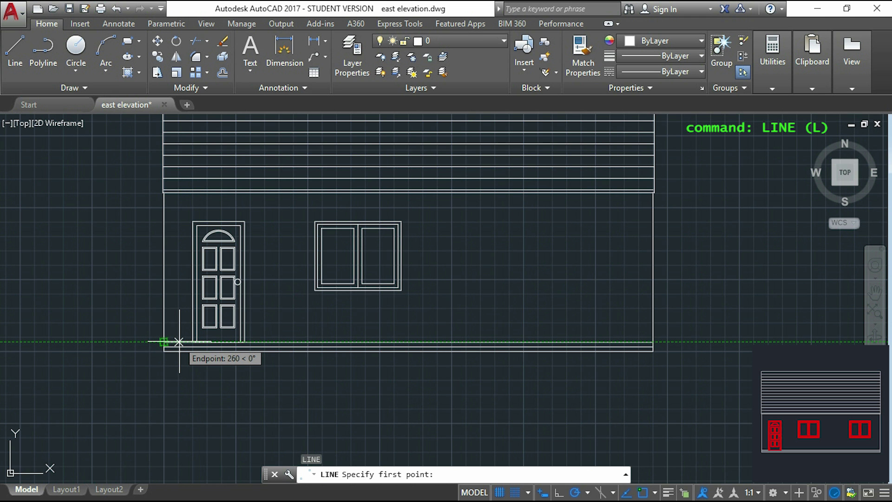
type("6300")
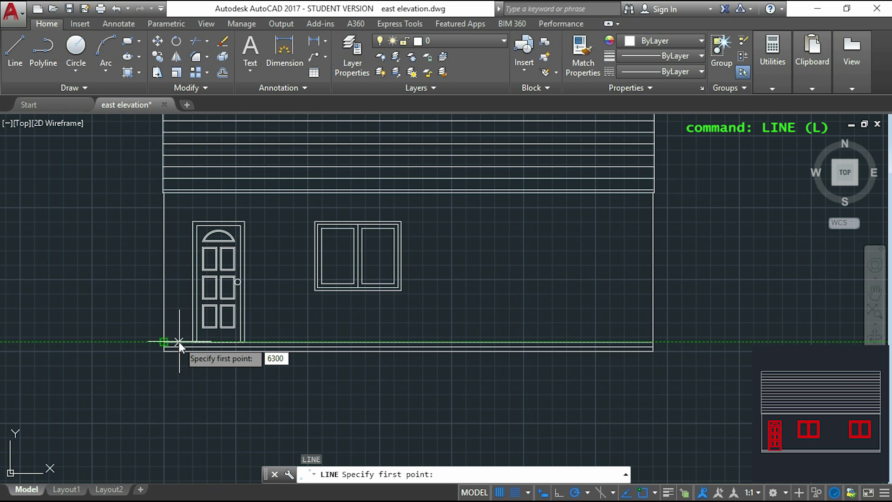
key("Return")
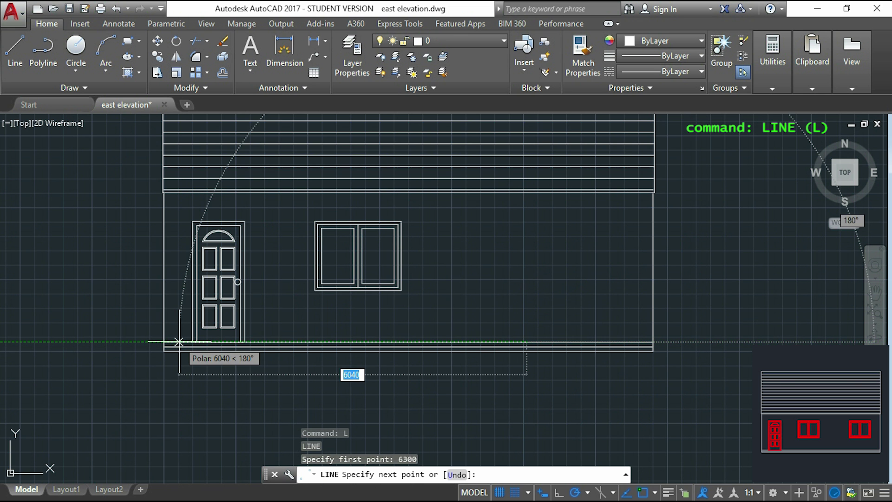
type("900")
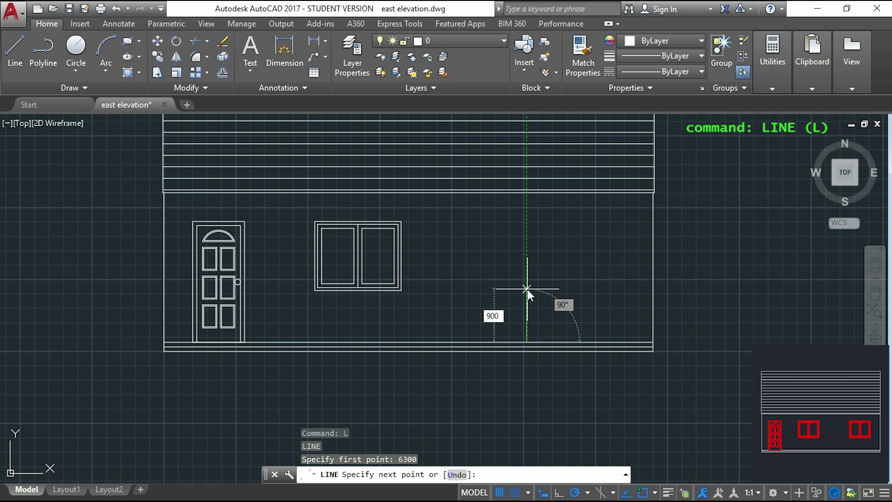
key("Return")
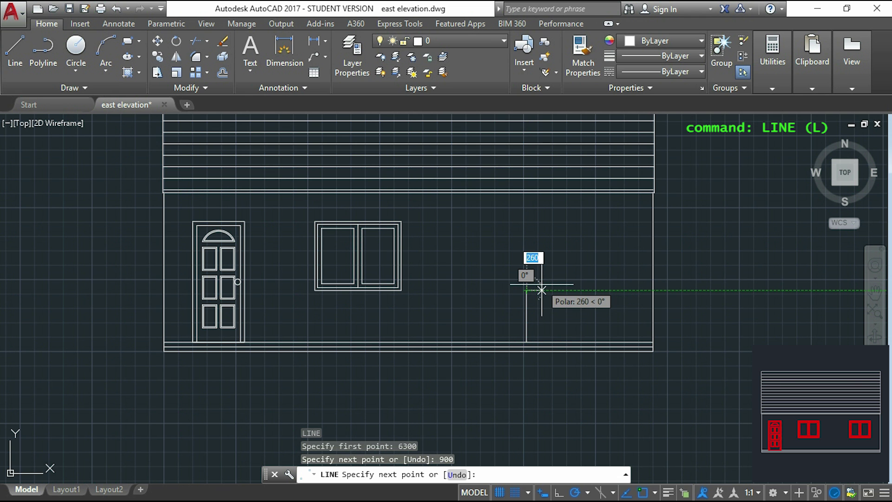
key("Escape")
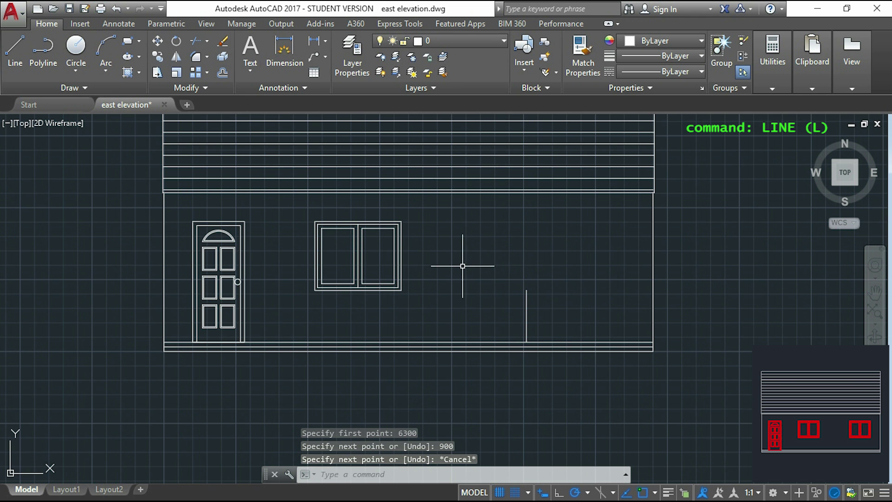
Step: Copy the wall's window block by its outer lower-left corner onto the upper end of the vertical guide line
type("co")
key("Return")
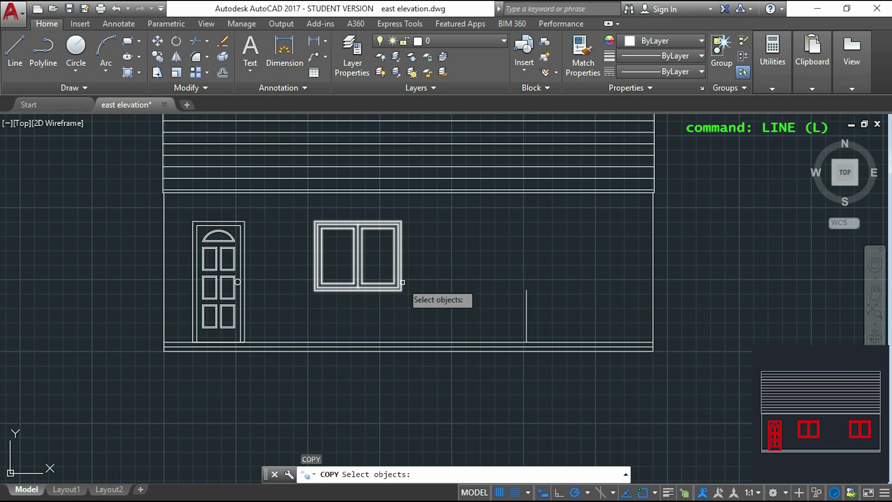
left_click(402, 283)
key("Return")
scroll(324, 288, "up", 4)
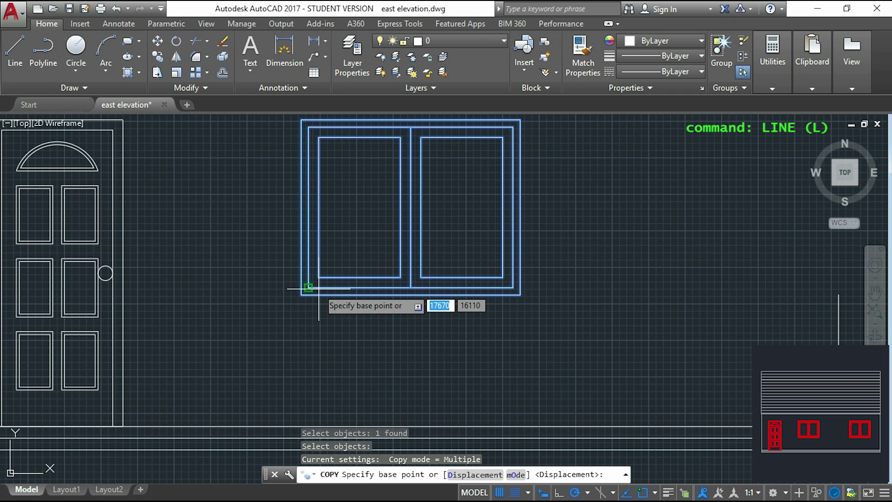
left_click(301, 294)
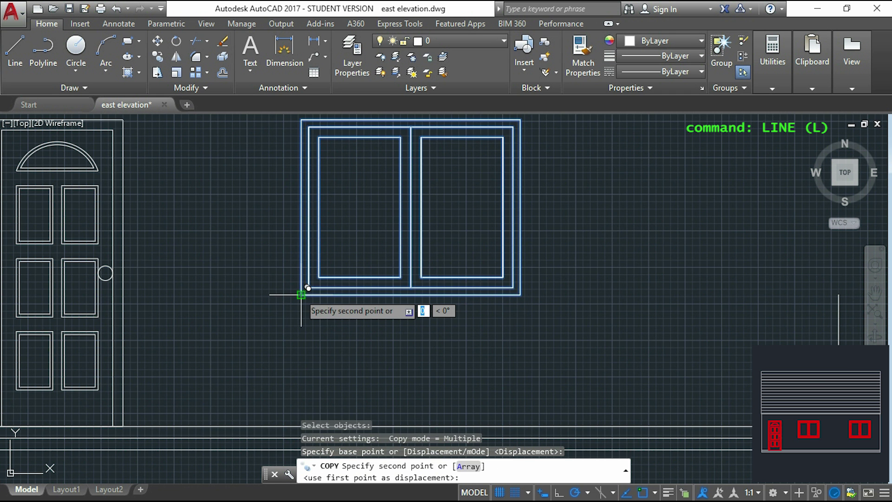
scroll(300, 294, "down", 2)
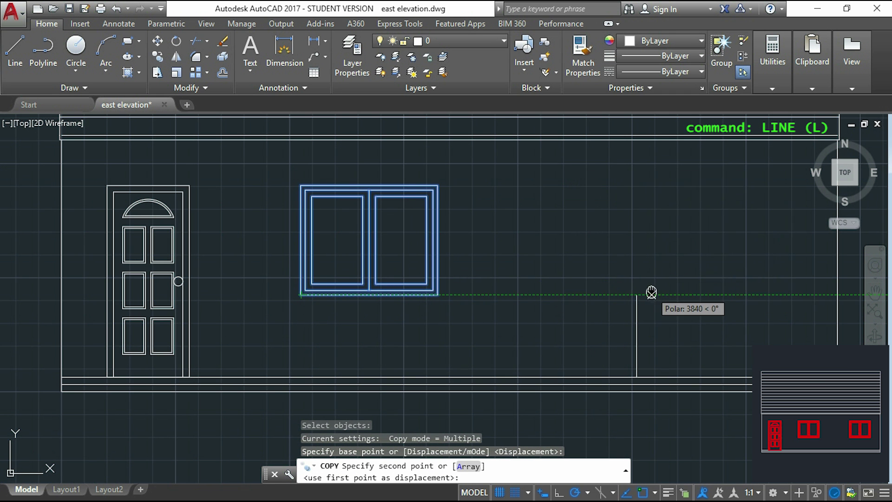
scroll(603, 269, "down", 1)
scroll(606, 273, "up", 4)
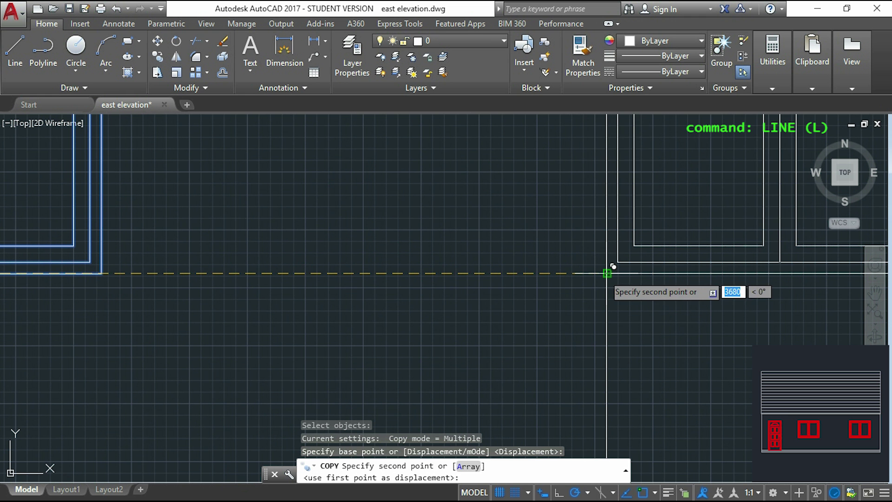
left_click(613, 266)
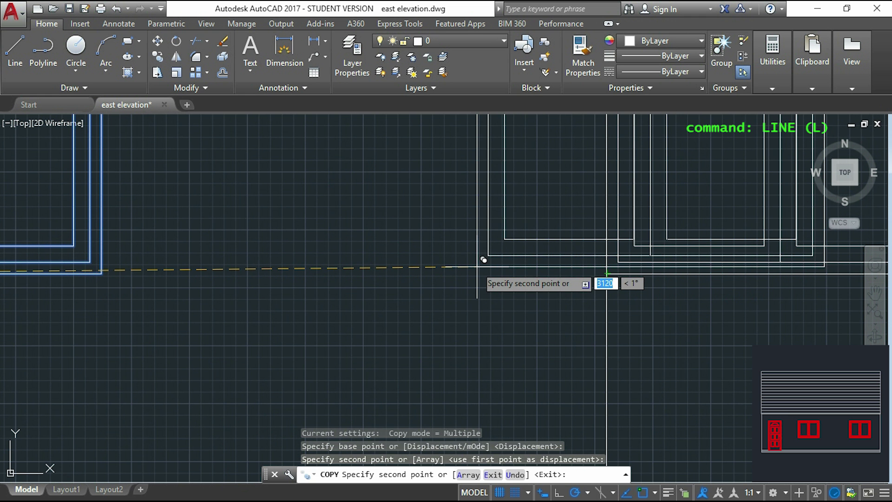
key("Escape")
scroll(476, 266, "down", 5)
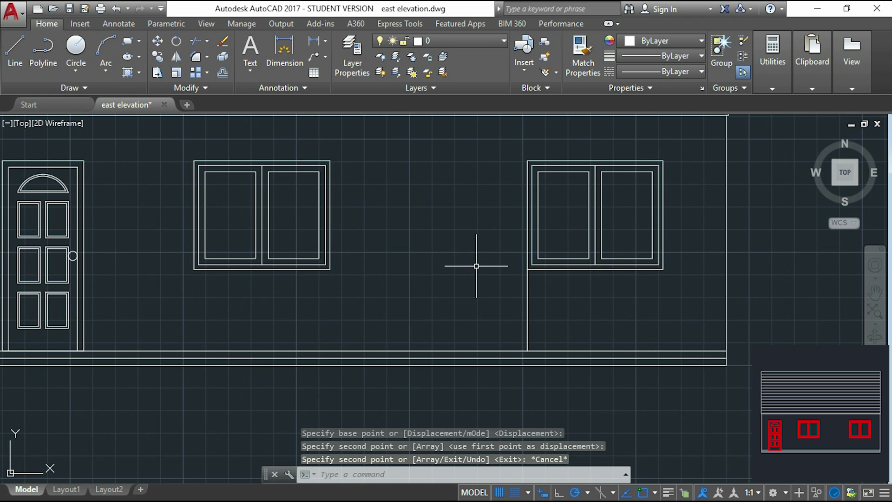
Step: Delete the vertical guide line below the second window
left_click(508, 293)
key("Delete")
scroll(471, 256, "down", 2)
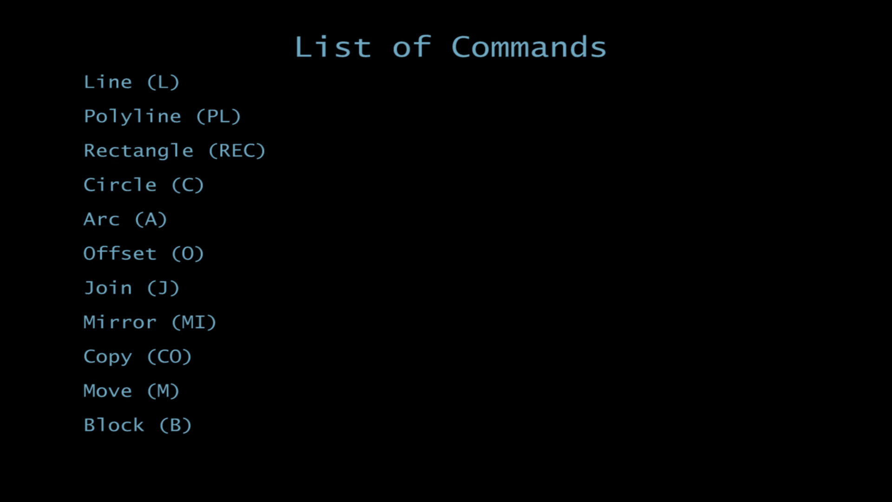